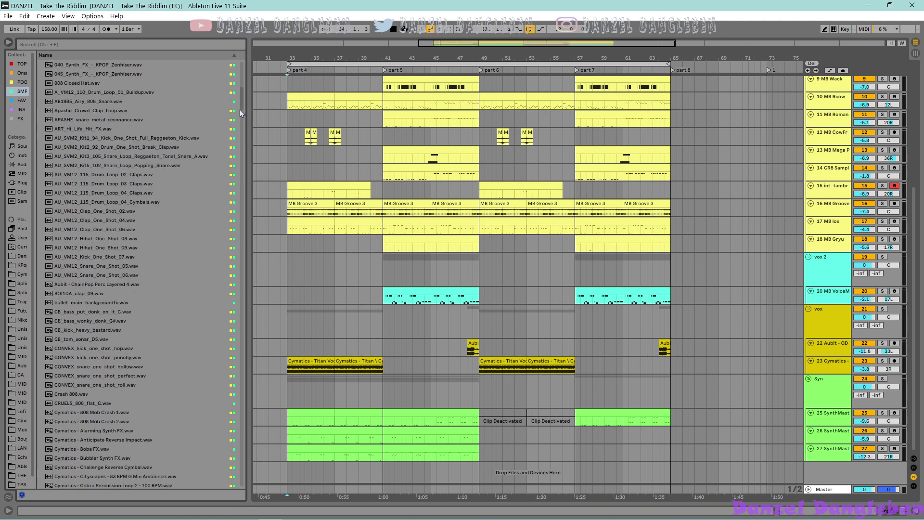
# Step: Preview the AB1985_Airy_808_Snare.wav sample from the browser's sample collection
pyautogui.moveTo(243, 107); pyautogui.dragTo(242, 70)
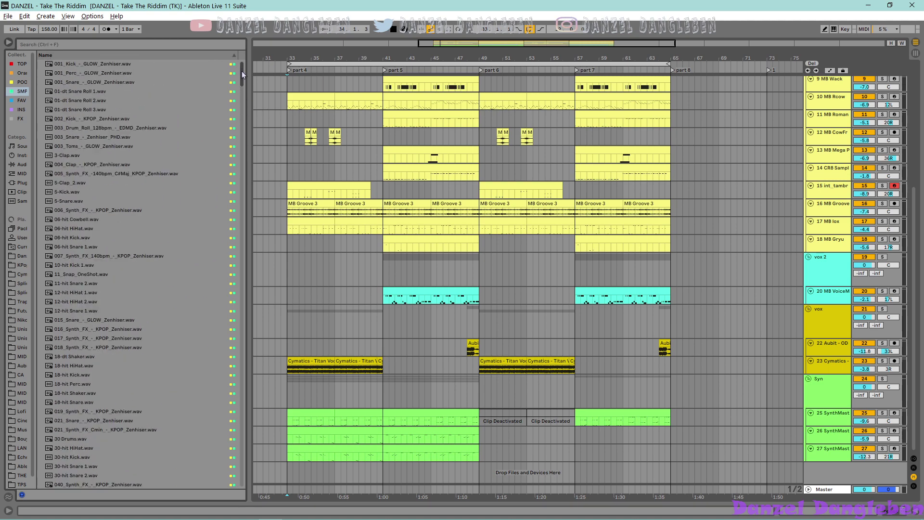
pyautogui.scroll(-6, 215, 351)
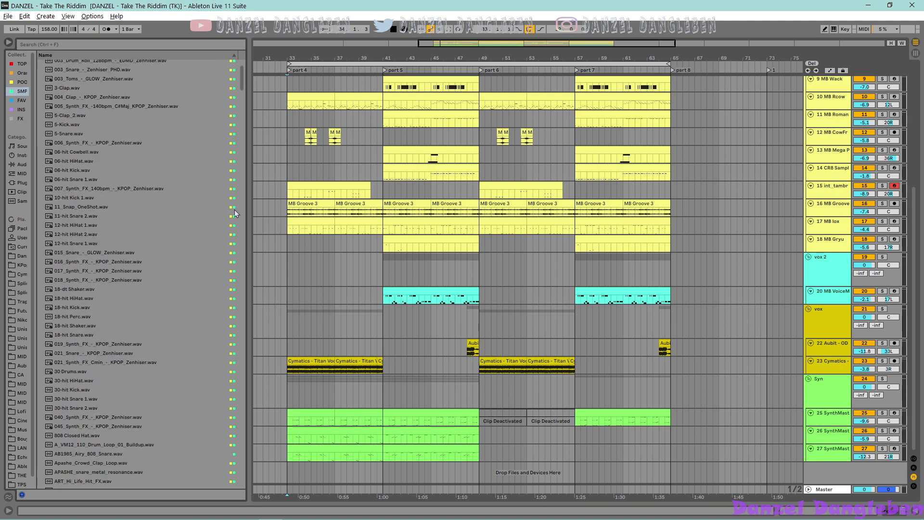
pyautogui.click(181, 356)
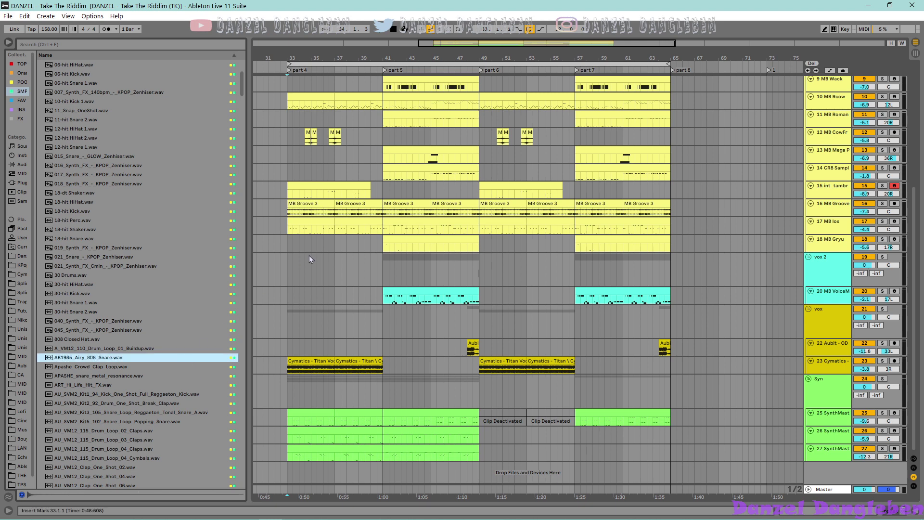
pyautogui.click(301, 280)
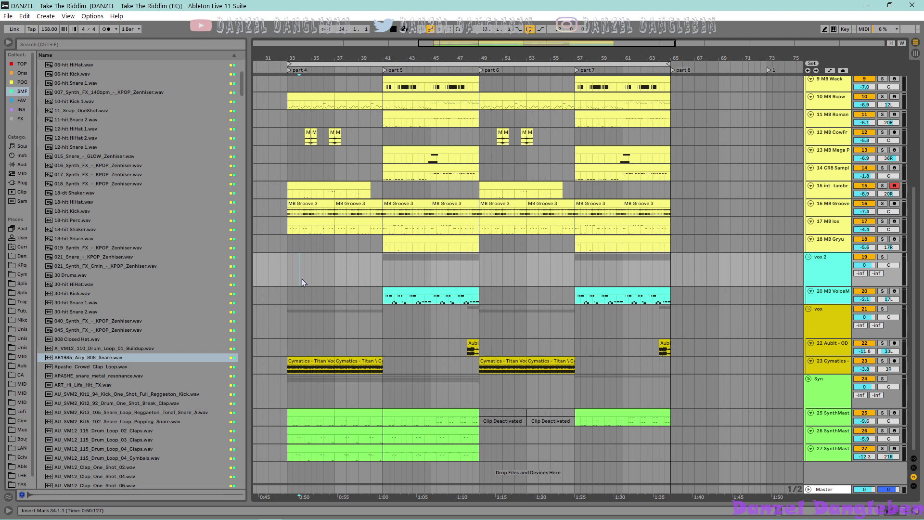
# Step: Set the audio device in the preferences to FL Studio ASIO, keeping the ASIO driver type
pyautogui.click(92, 16)
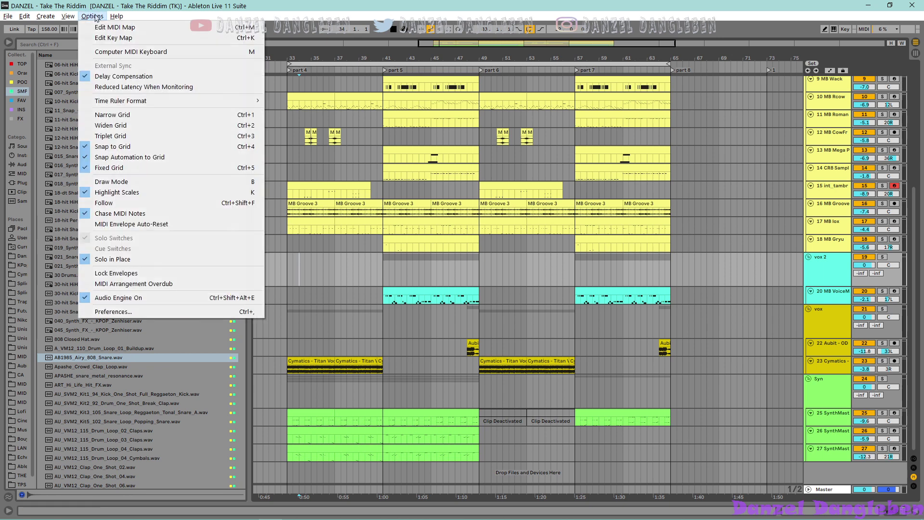
pyautogui.click(181, 312)
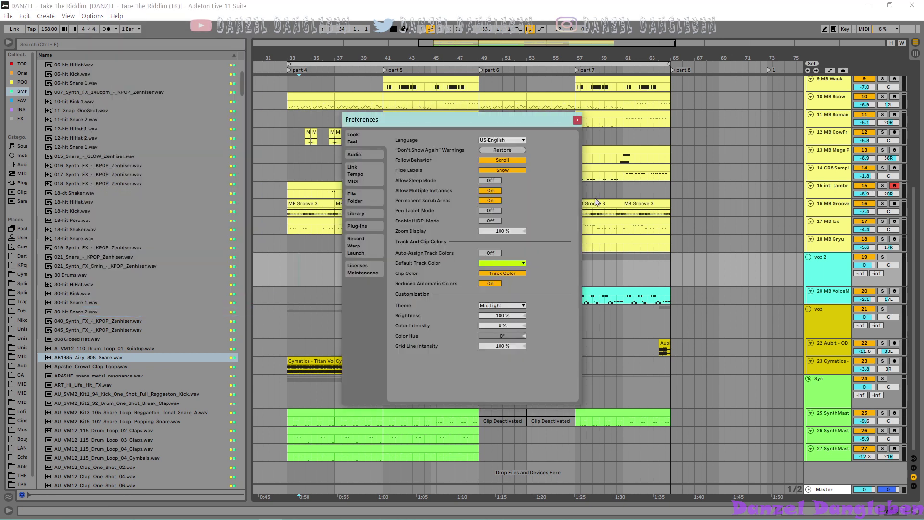
pyautogui.click(354, 157)
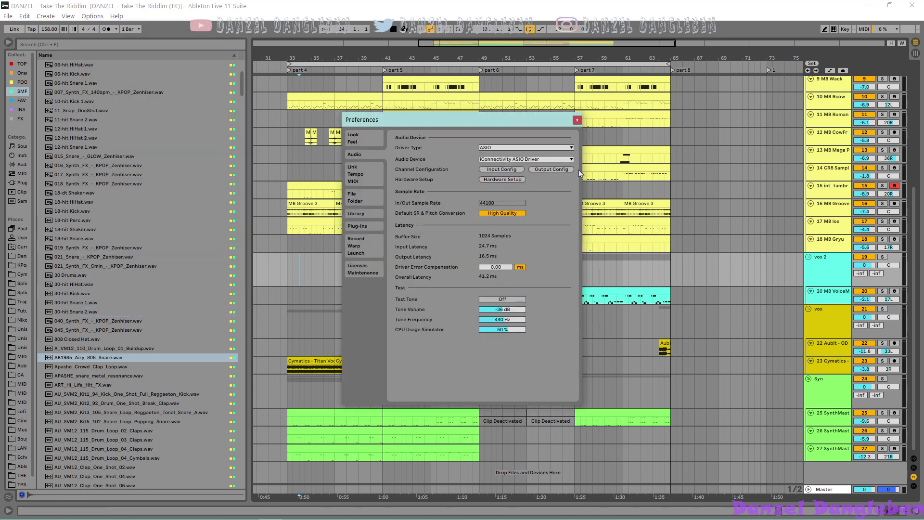
pyautogui.click(535, 159)
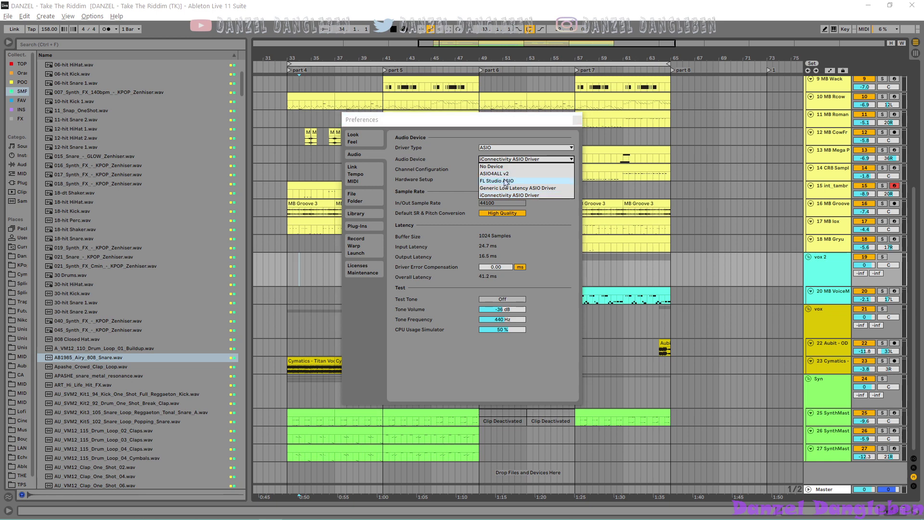
pyautogui.click(505, 181)
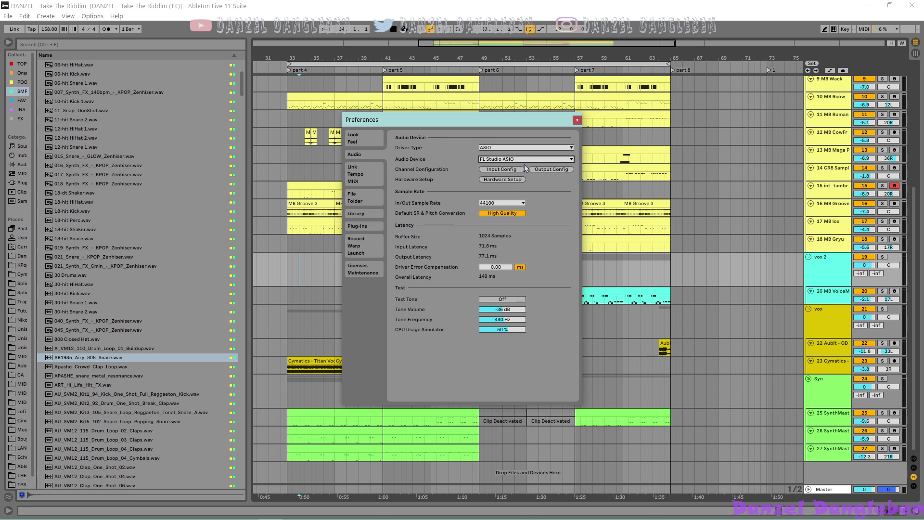
pyautogui.click(577, 120)
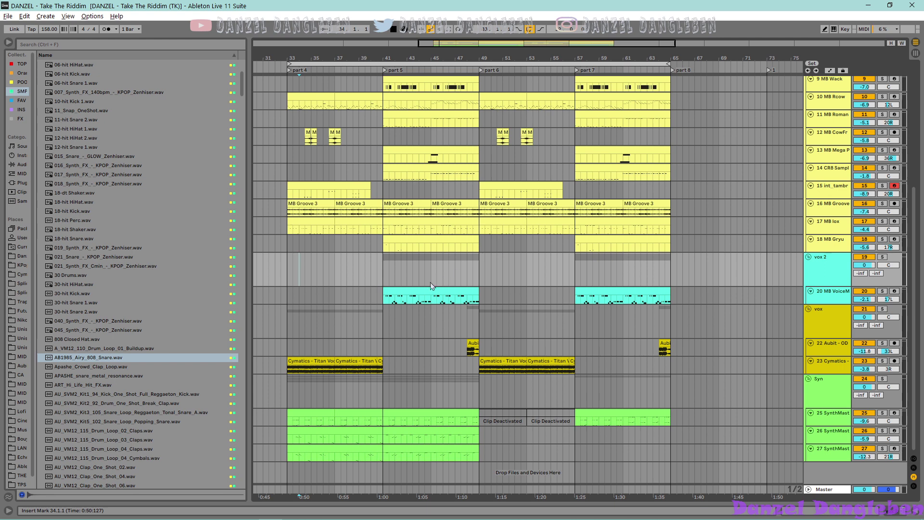
# Step: Place the insert marker at the start of part 4 on the bones group track
pyautogui.scroll(5, 419, 289)
pyautogui.scroll(4, 402, 295)
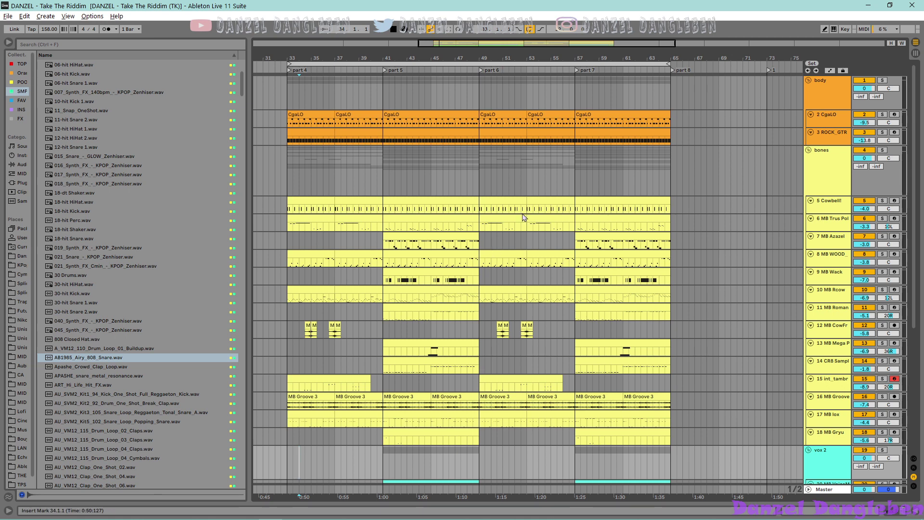
pyautogui.click(288, 174)
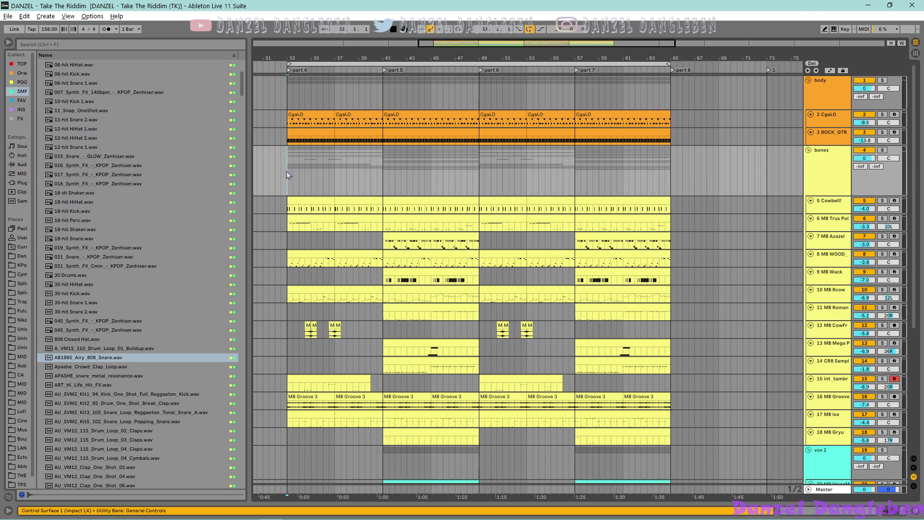
# Step: Look through the arrangement's group tracks, highlighting Syn, vox 2 and vox, and return to the body group
pyautogui.scroll(-10, 284, 247)
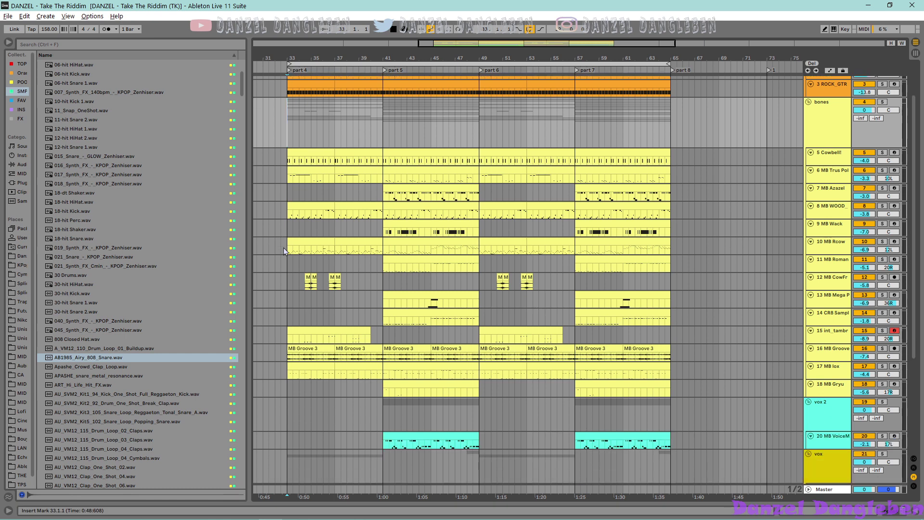
pyautogui.click(834, 394)
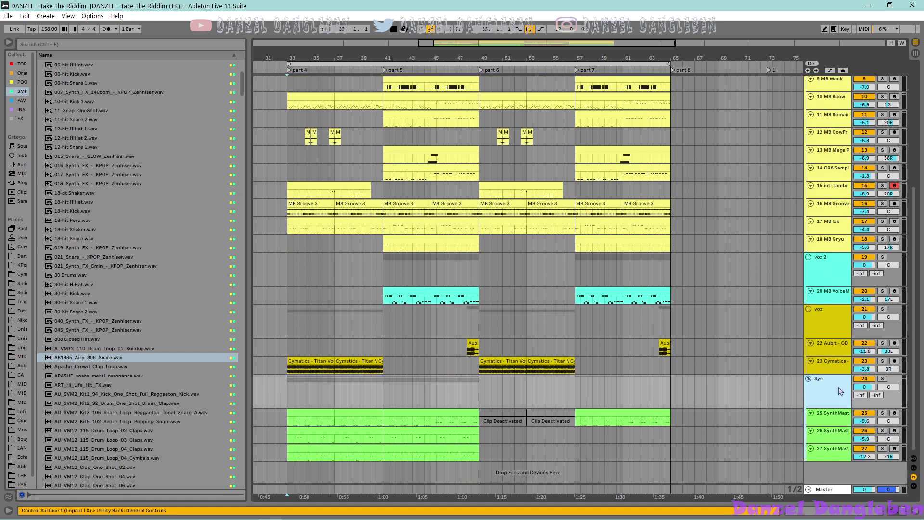
pyautogui.click(825, 281)
pyautogui.click(822, 318)
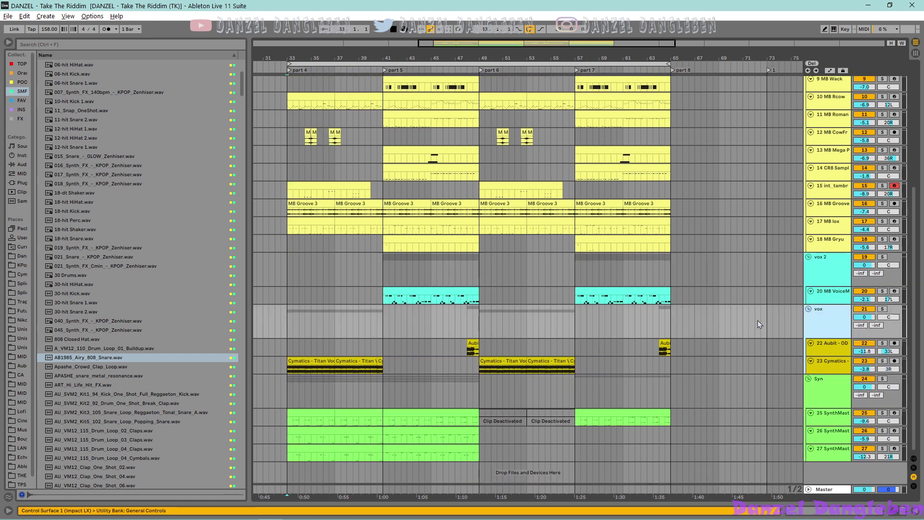
pyautogui.scroll(5, 745, 319)
pyautogui.scroll(2, 740, 320)
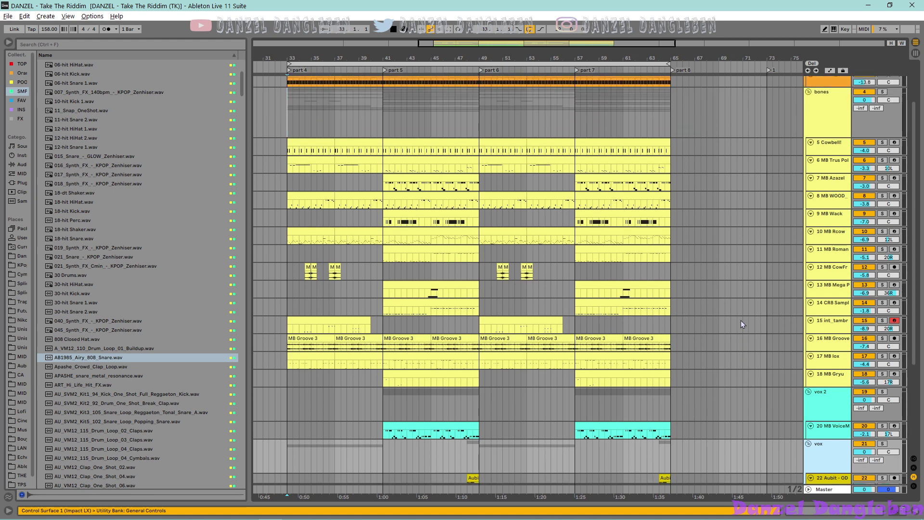
pyautogui.scroll(2, 741, 319)
pyautogui.scroll(1, 740, 320)
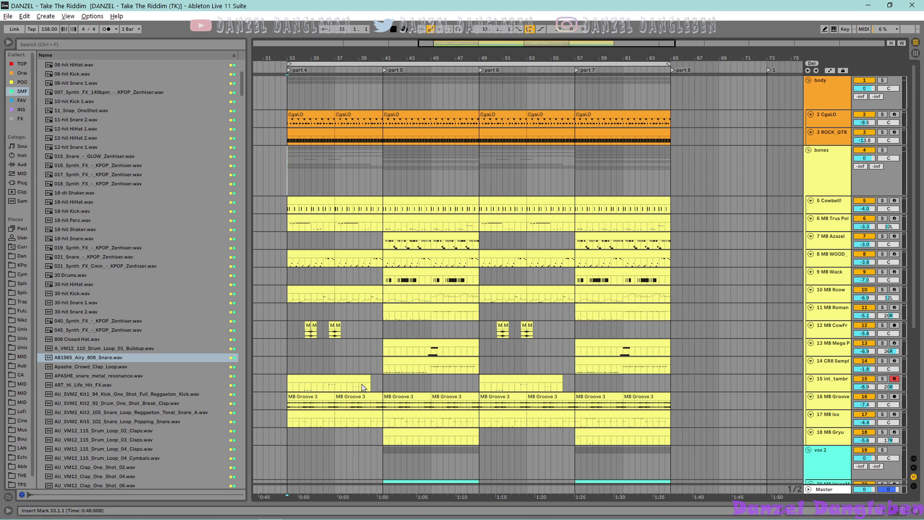
# Step: Switch to Firefox to show the Tk (Triple Kay) YouTube video, and minimize it to return to Ableton Live
pyautogui.hotkey('alt', 'Tab')
pyautogui.hotkey('alt', 'Tab')
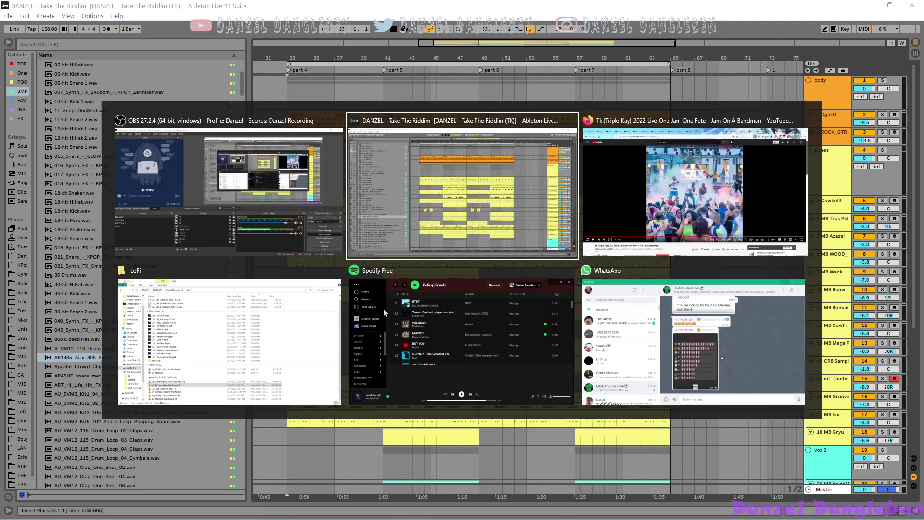
pyautogui.hotkey('alt', 'Tab')
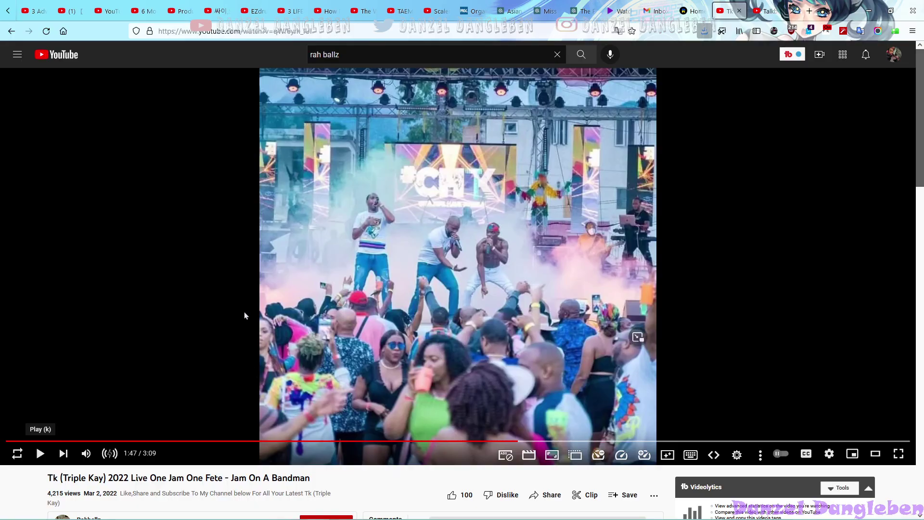
pyautogui.click(868, 11)
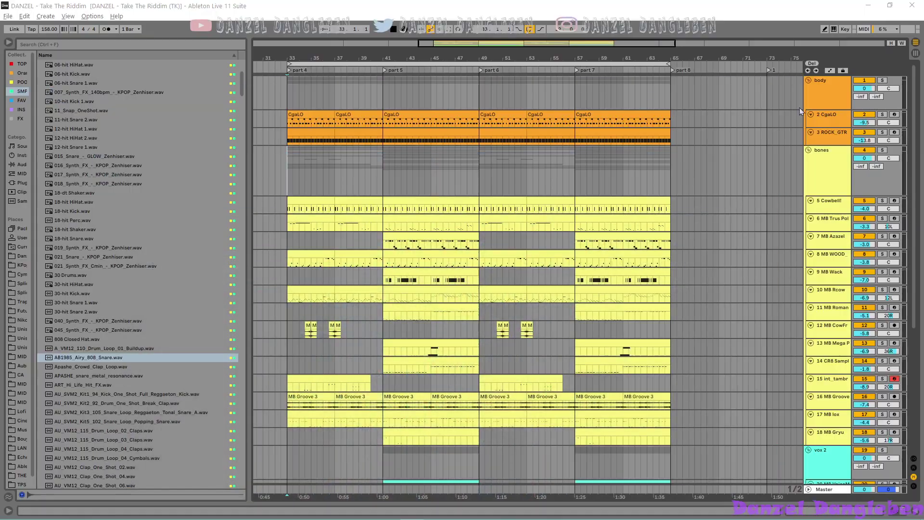
# Step: Set the insert marker at the start of part 4 and highlight the Syn, vox and vox 2 group tracks in turn
pyautogui.click(287, 167)
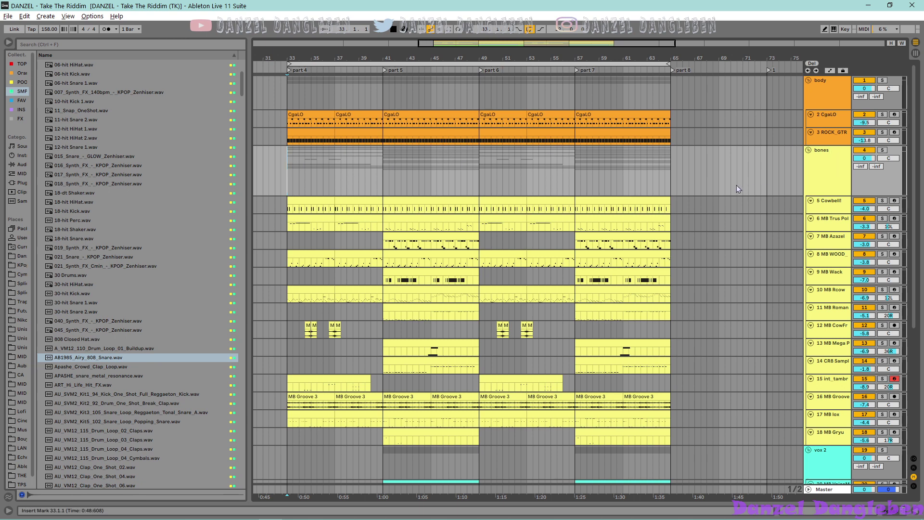
pyautogui.scroll(-2, 736, 185)
pyautogui.scroll(-2, 736, 185)
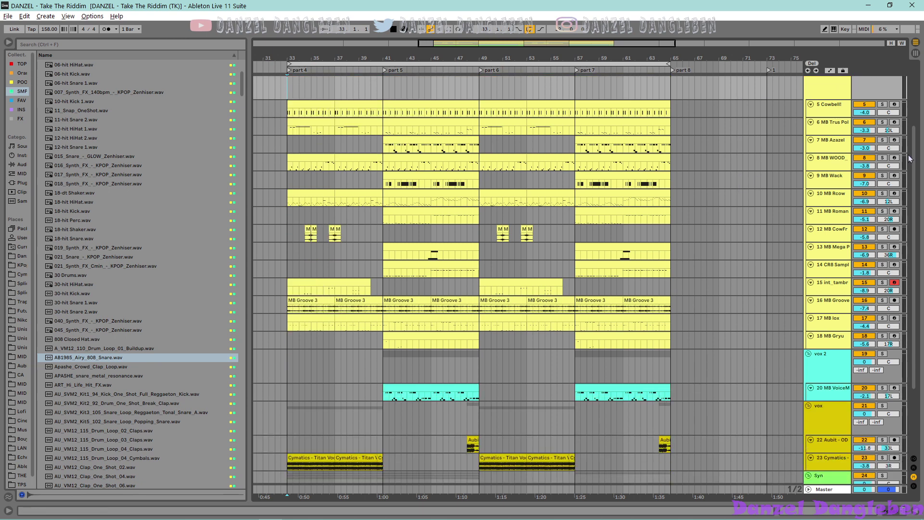
pyautogui.scroll(-2, 905, 199)
pyautogui.scroll(-2, 904, 199)
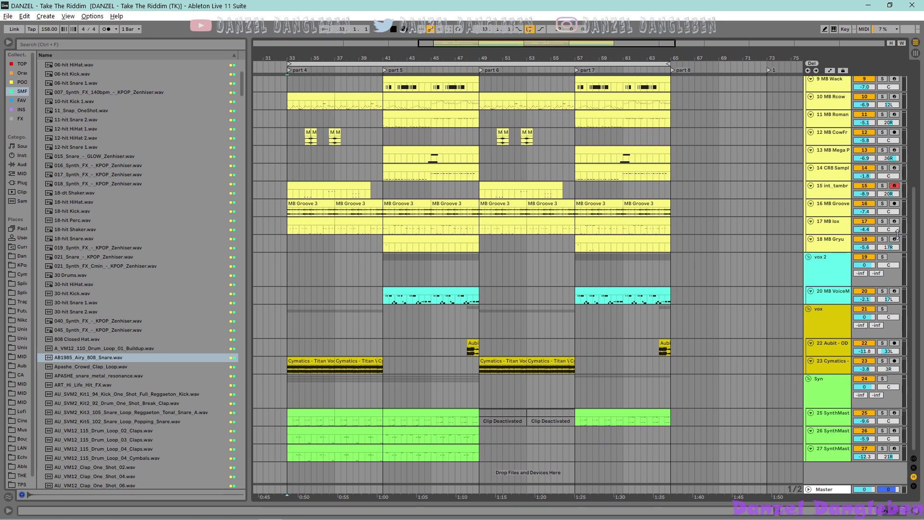
pyautogui.click(839, 388)
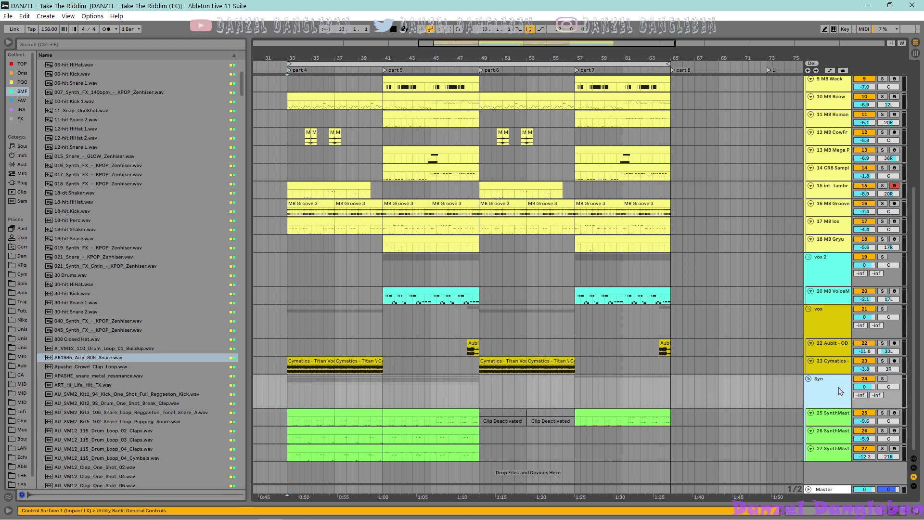
pyautogui.click(825, 323)
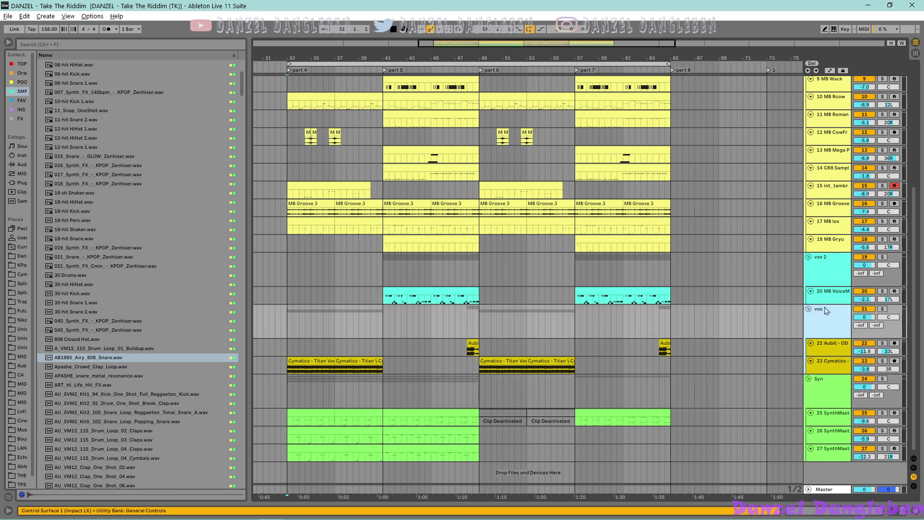
pyautogui.click(829, 276)
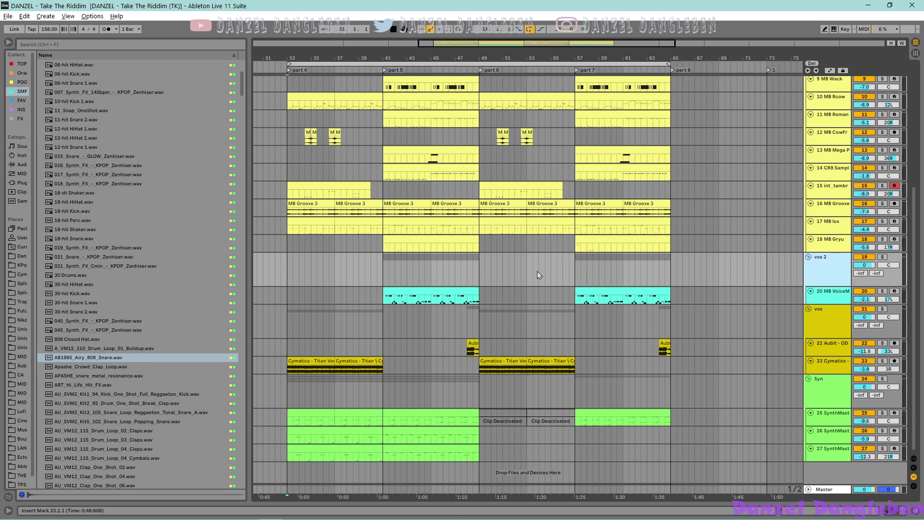
# Step: Inspect the Pro-Q 3 equalizer curve on the Master track, close the plug-in and hide the device chain
pyautogui.scroll(3, 537, 271)
pyautogui.click(745, 425)
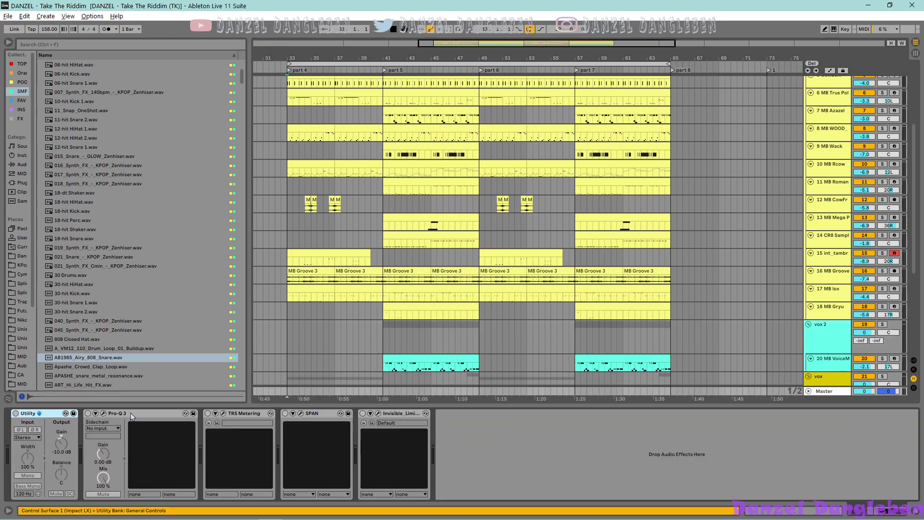
pyautogui.click(105, 412)
pyautogui.moveTo(452, 152)
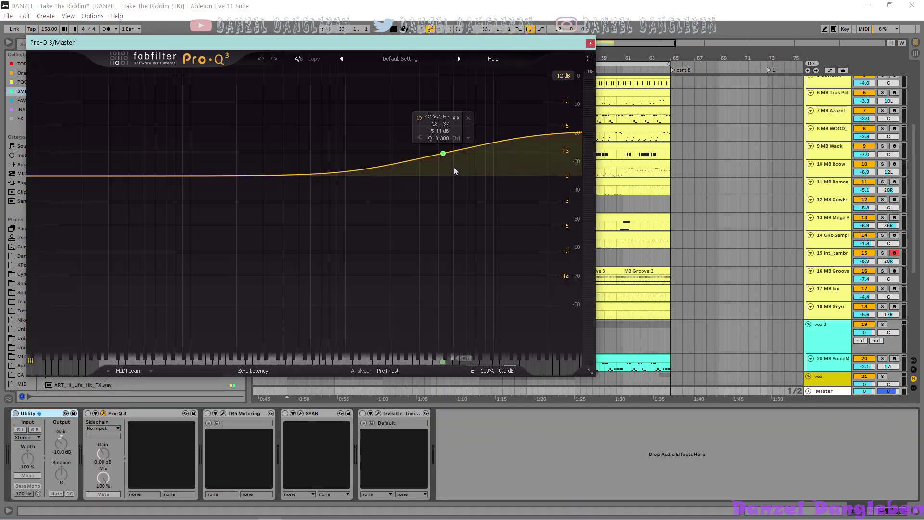
pyautogui.click(590, 43)
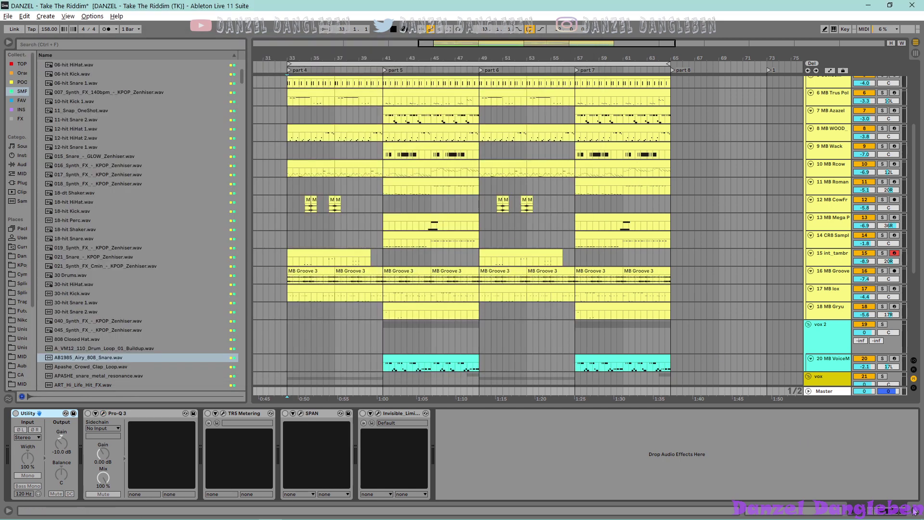
pyautogui.click(915, 511)
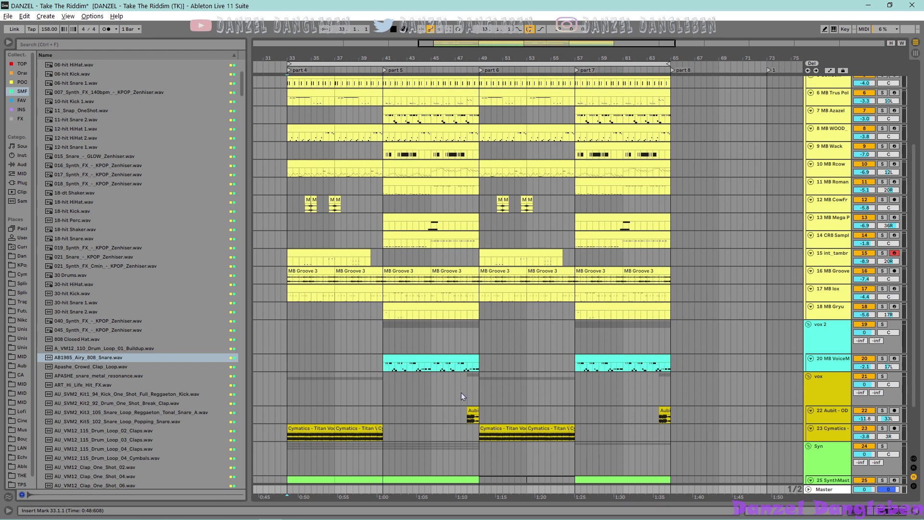
# Step: Highlight the bones and body group tracks at the start of the track list
pyautogui.scroll(5, 380, 399)
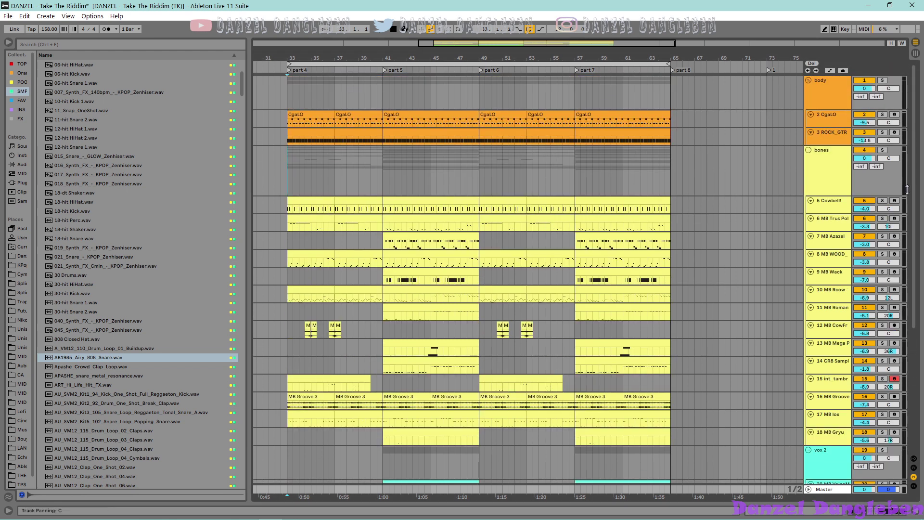
pyautogui.click(847, 170)
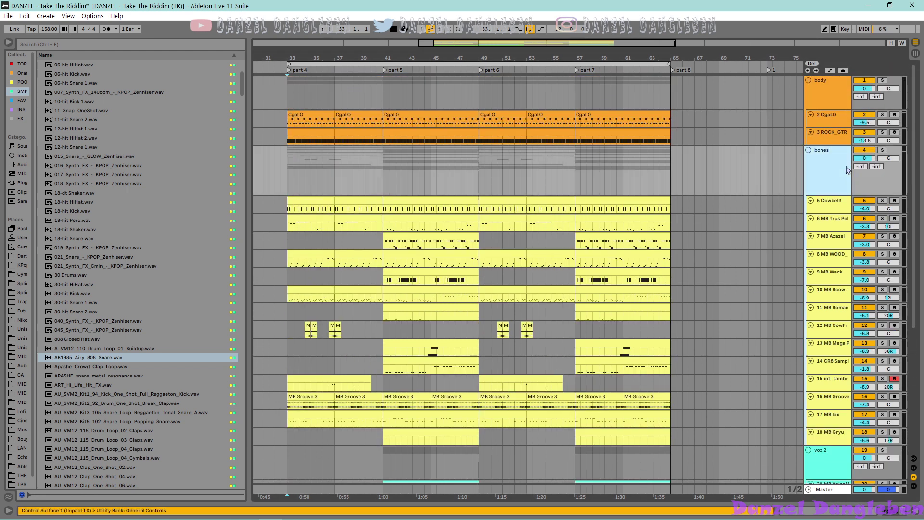
pyautogui.click(823, 103)
# Step: Reveal the source sample of the first Cymatics - Titan Vocal Loop clip in part 6 in the browser
pyautogui.scroll(-5, 390, 281)
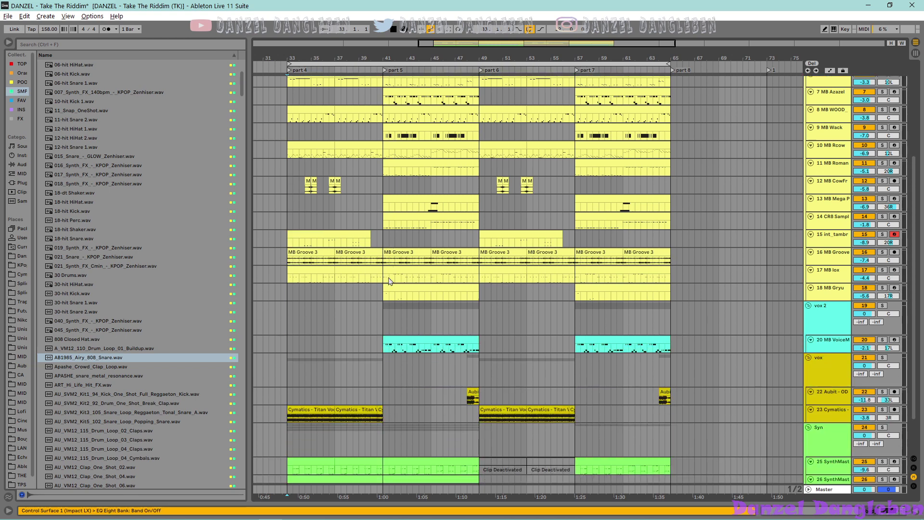
pyautogui.scroll(-2, 390, 281)
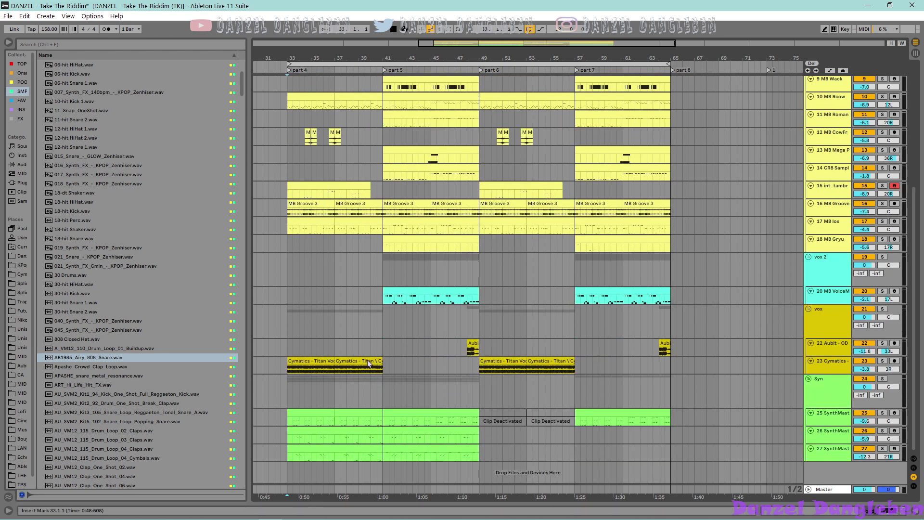
pyautogui.click(514, 364)
pyautogui.rightClick(514, 364)
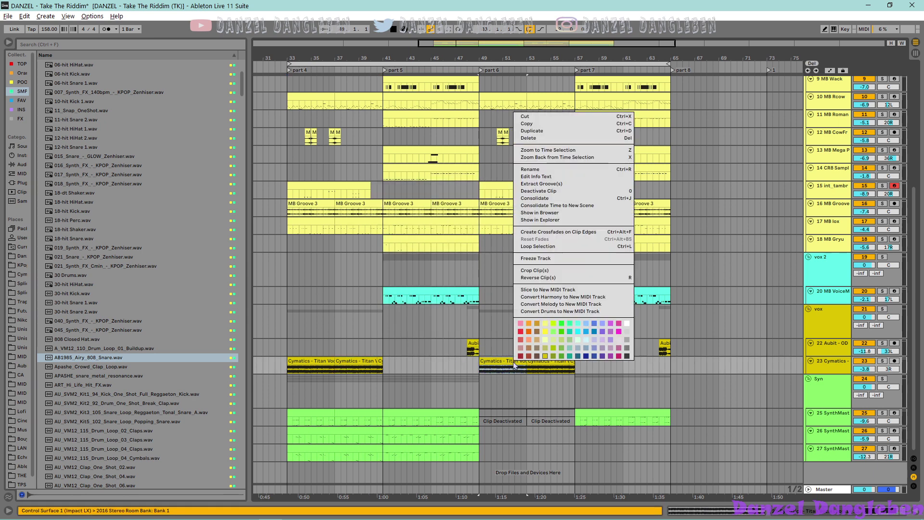
pyautogui.click(555, 214)
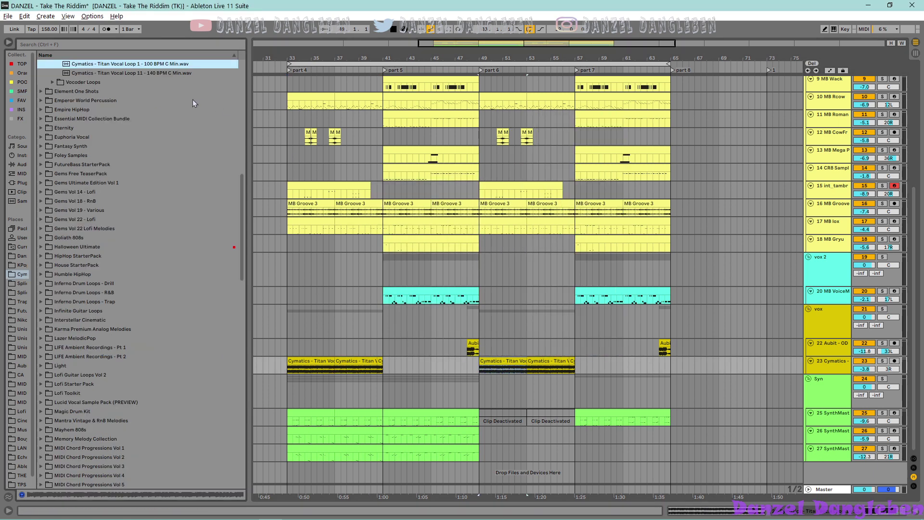
pyautogui.scroll(2, 160, 97)
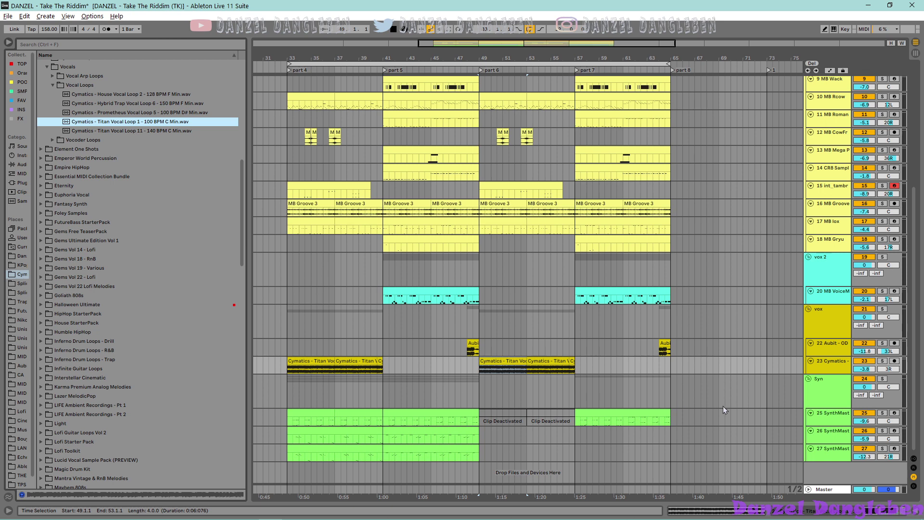
# Step: Collapse the Vocal Loops folder and show the Vocals subfolders inside the EDM Starter Pack folder in the browser
pyautogui.click(770, 413)
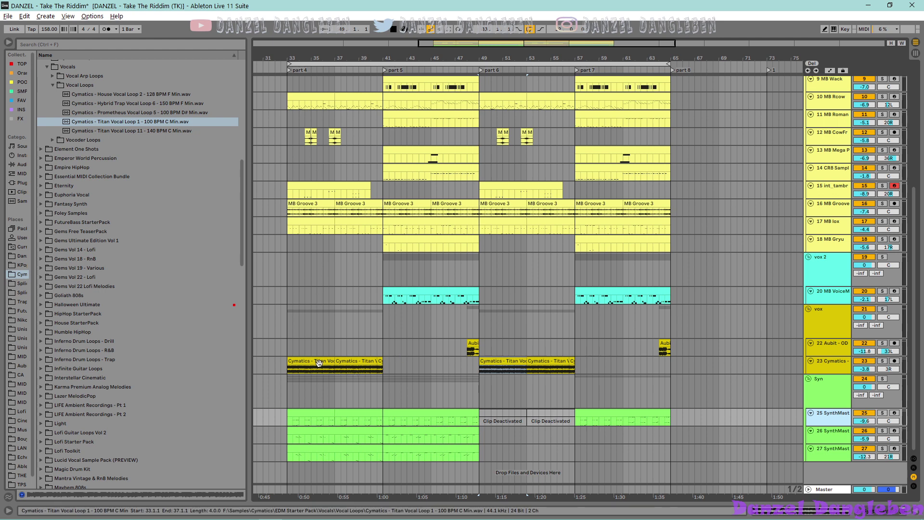
pyautogui.scroll(2, 201, 273)
pyautogui.scroll(1, 201, 278)
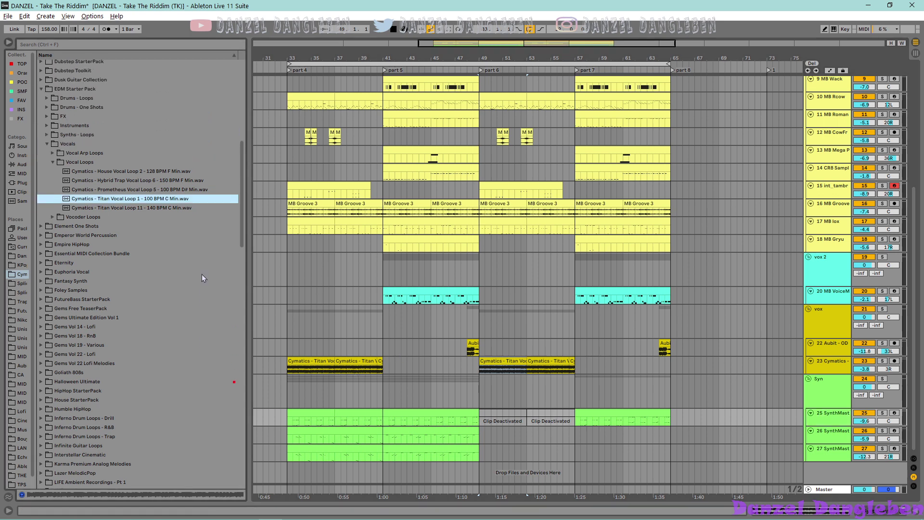
pyautogui.click(53, 162)
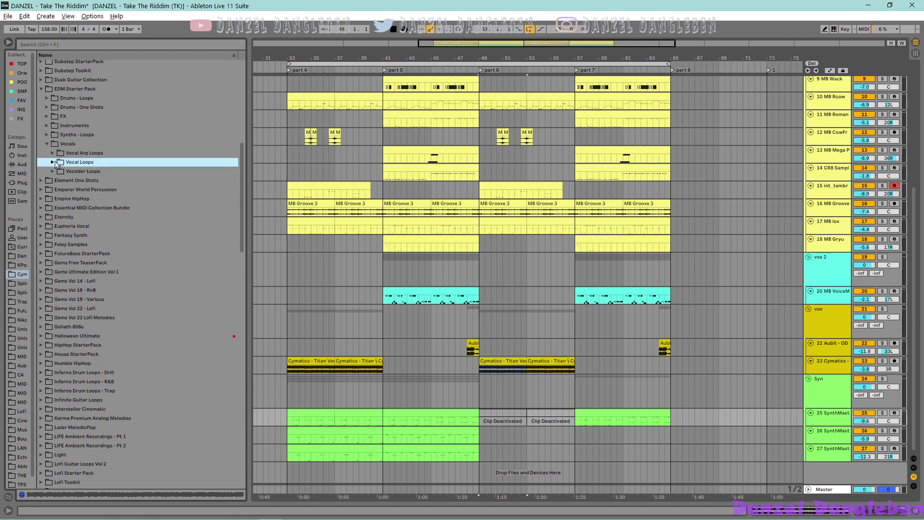
pyautogui.click(48, 144)
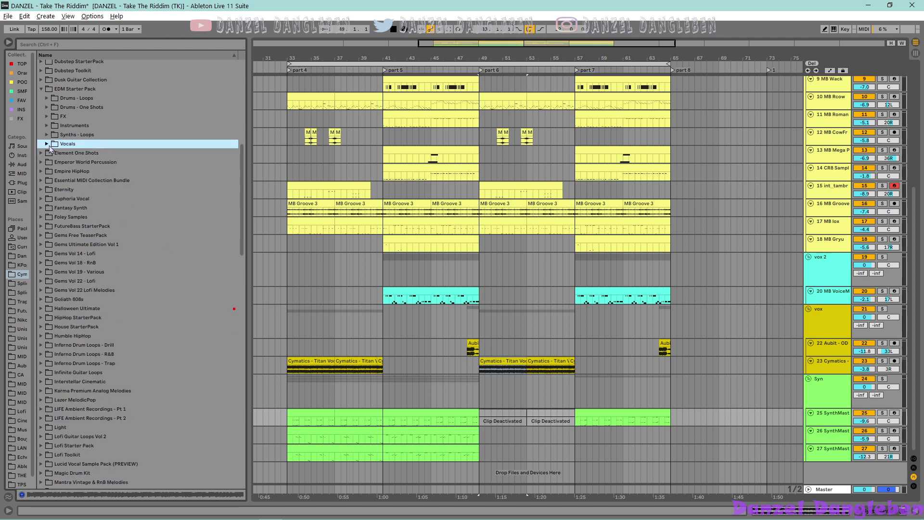
pyautogui.click(68, 90)
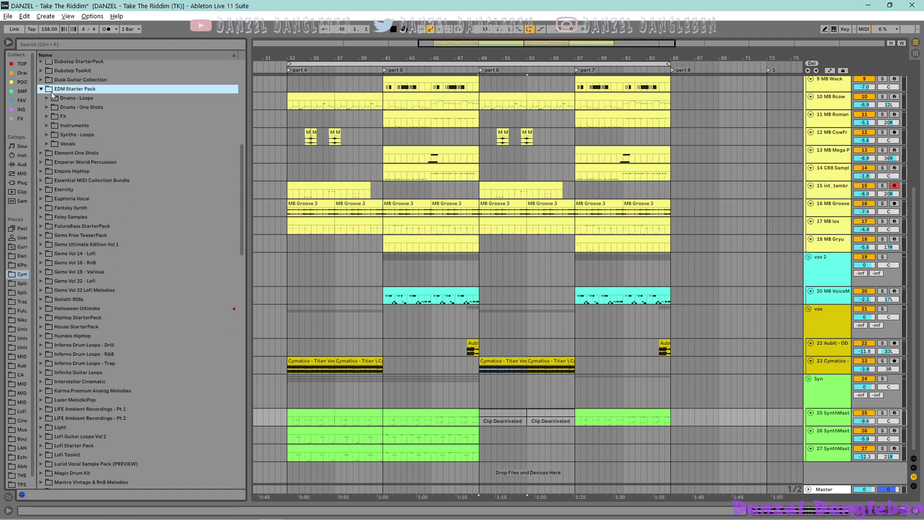
pyautogui.click(47, 144)
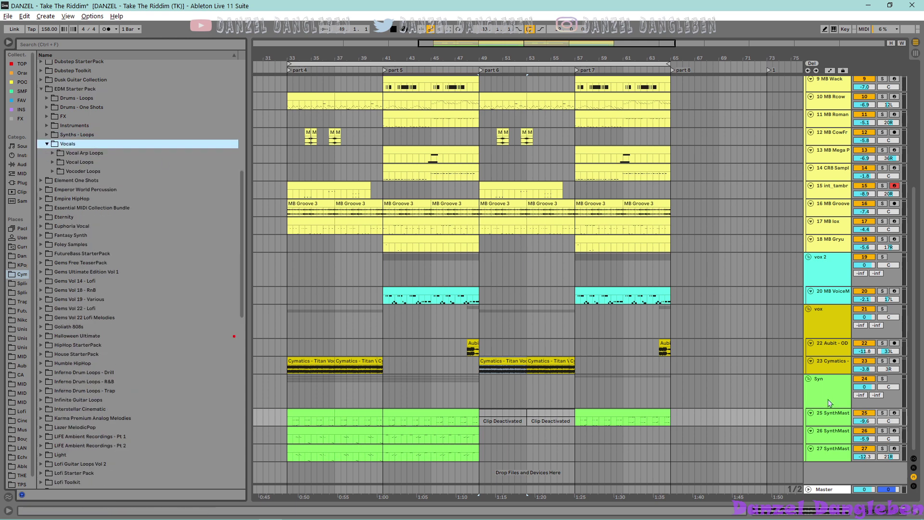
# Step: Bring up the SynthMaster2 plug-in on track 25 and solo that track
pyautogui.click(829, 417)
pyautogui.doubleClick(830, 420)
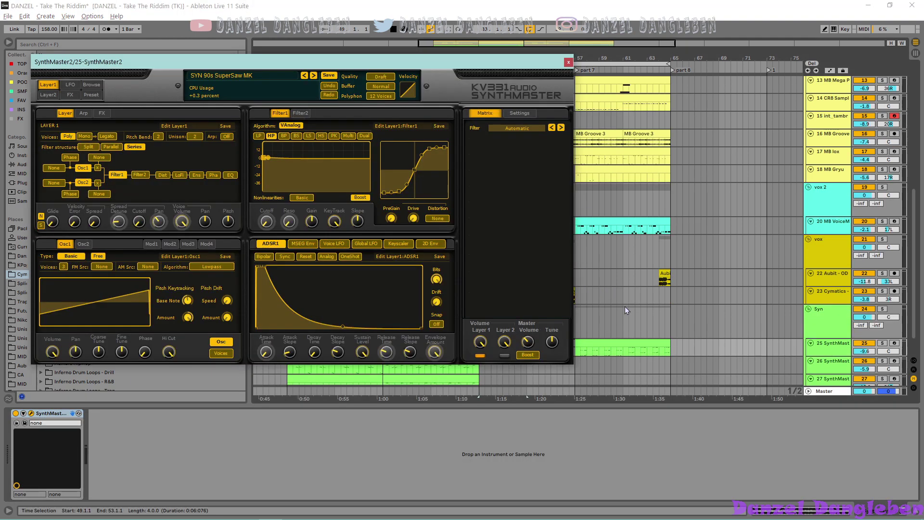
pyautogui.scroll(-3, 624, 306)
pyautogui.click(881, 315)
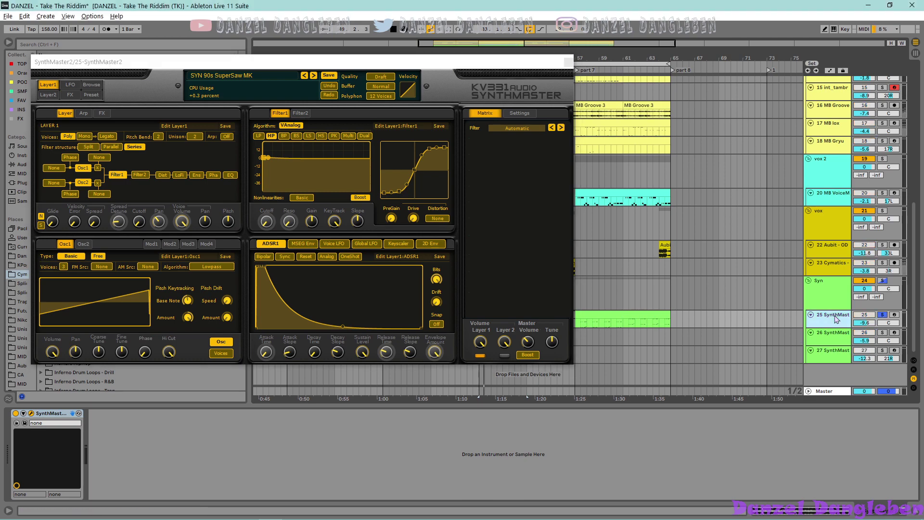
# Step: Play the soloed synth from the start of part 4 and close its SynthMaster2 window
pyautogui.moveTo(473, 63); pyautogui.dragTo(838, 47)
pyautogui.click(291, 325)
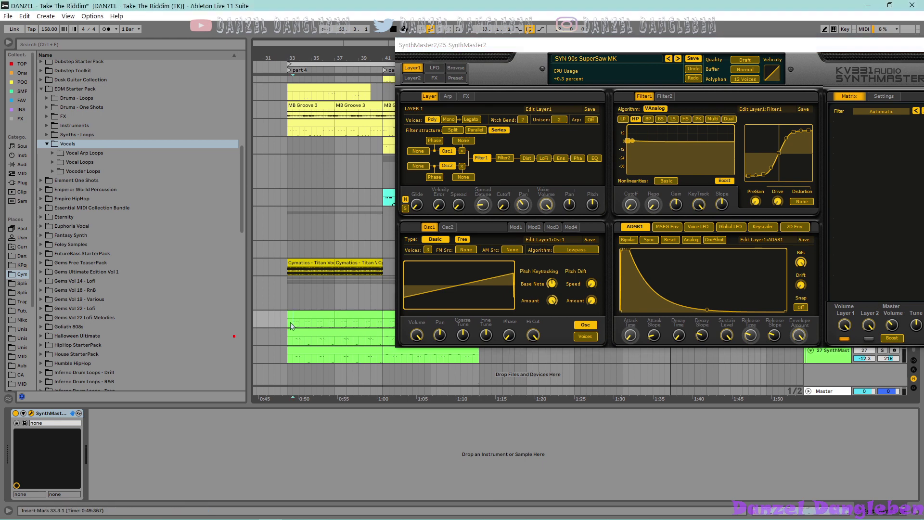
pyautogui.moveTo(746, 50); pyautogui.dragTo(474, 73)
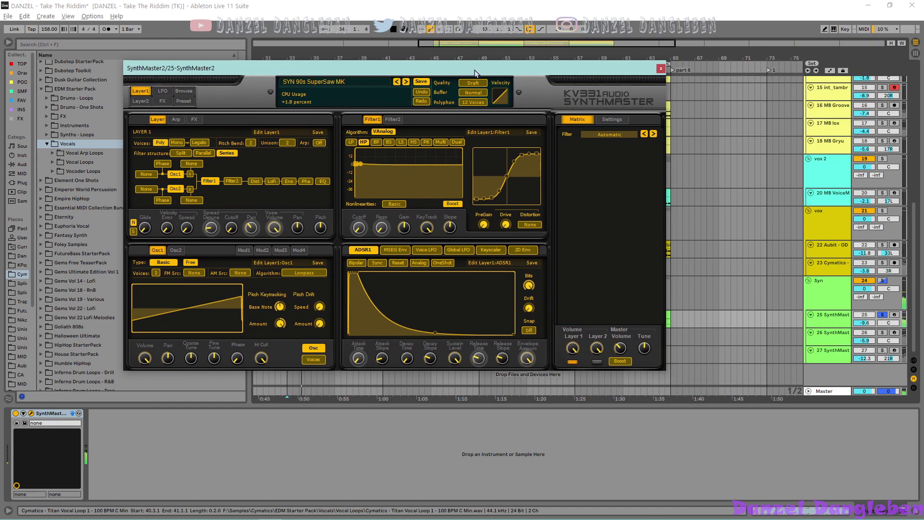
pyautogui.click(660, 68)
# Step: Solo track 26 SynthMaster during playback, view its plug-in window and close it
pyautogui.click(824, 336)
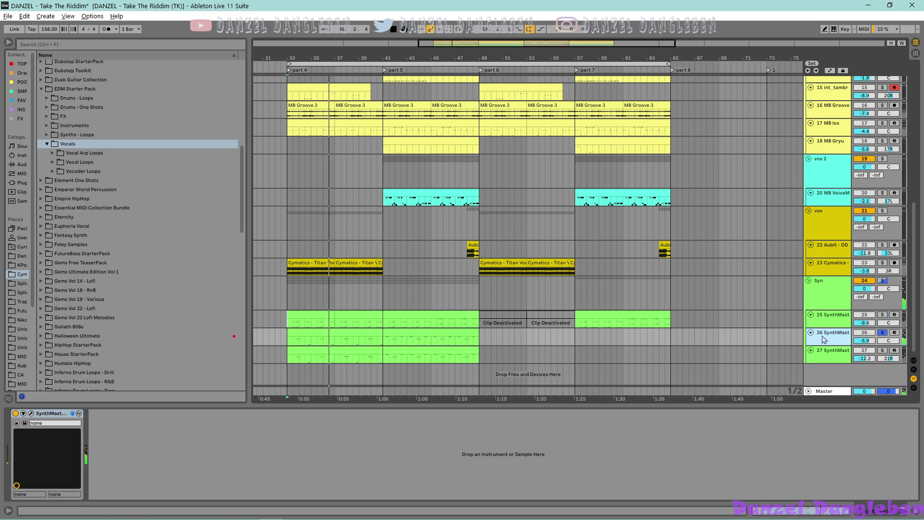
pyautogui.click(32, 413)
pyautogui.click(580, 149)
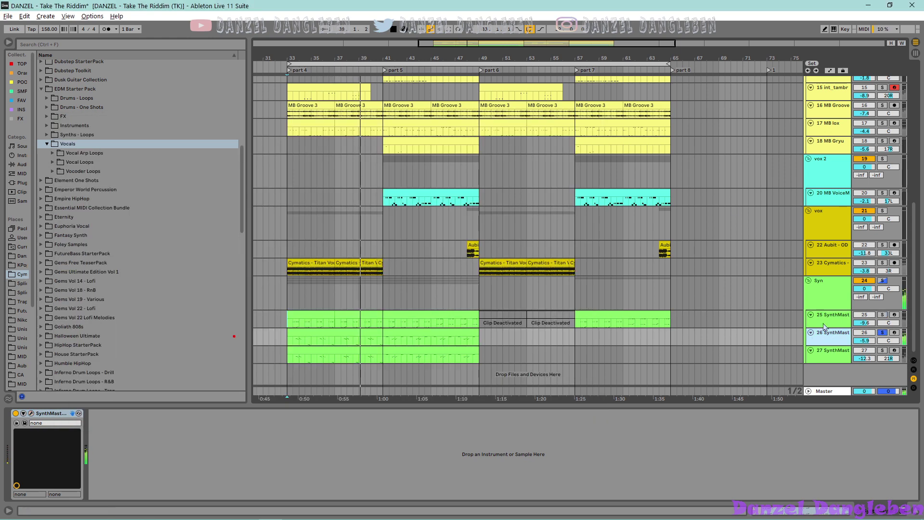
# Step: Solo track 27 SynthMaster, view its SQ Eight Chords RL preset in SynthMaster2 and close the plug-in
pyautogui.click(837, 353)
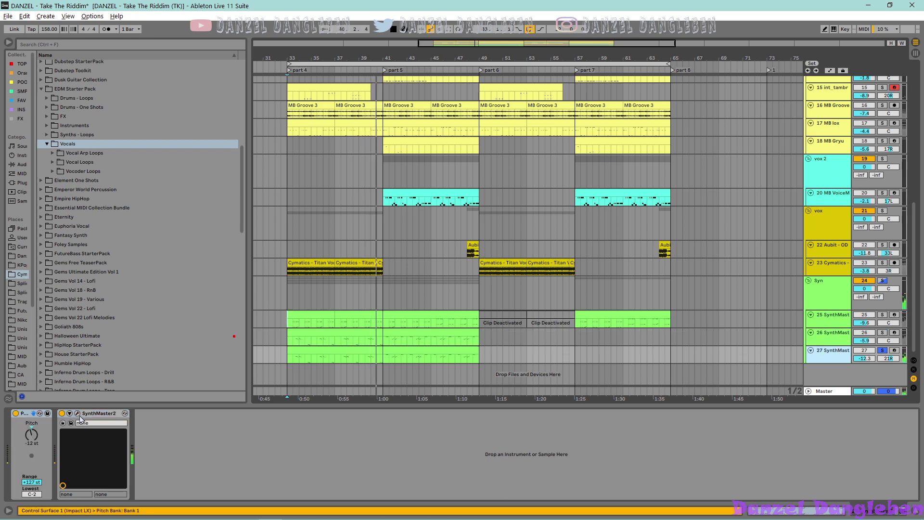
pyautogui.click(79, 415)
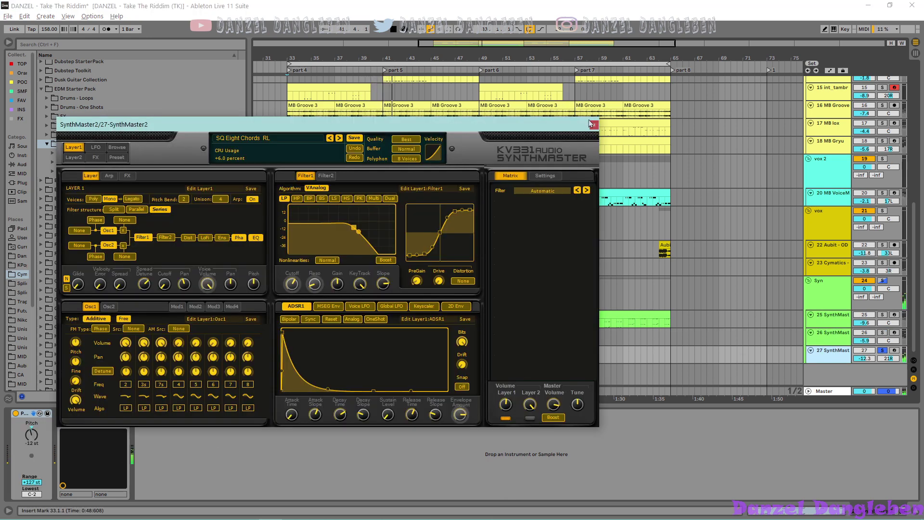
pyautogui.click(595, 125)
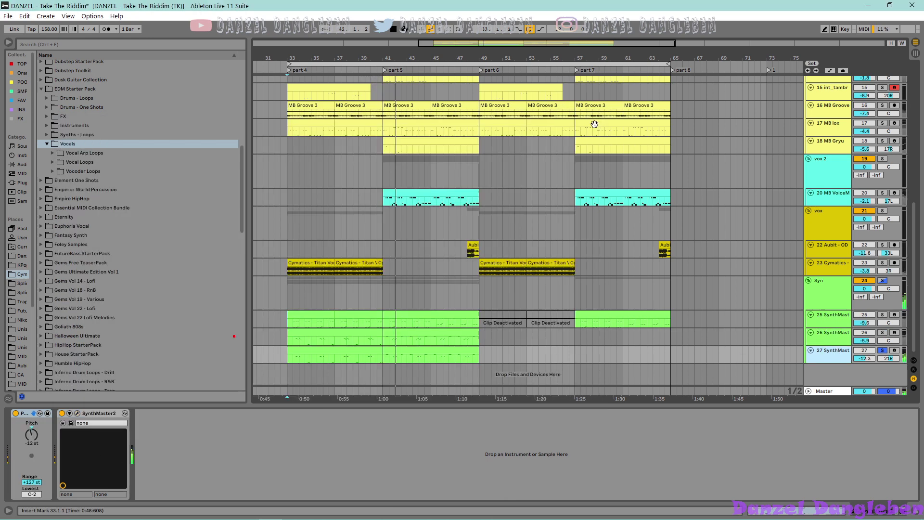
# Step: Solo the whole Syn group to hear its three synths together, and stop playback
pyautogui.click(883, 281)
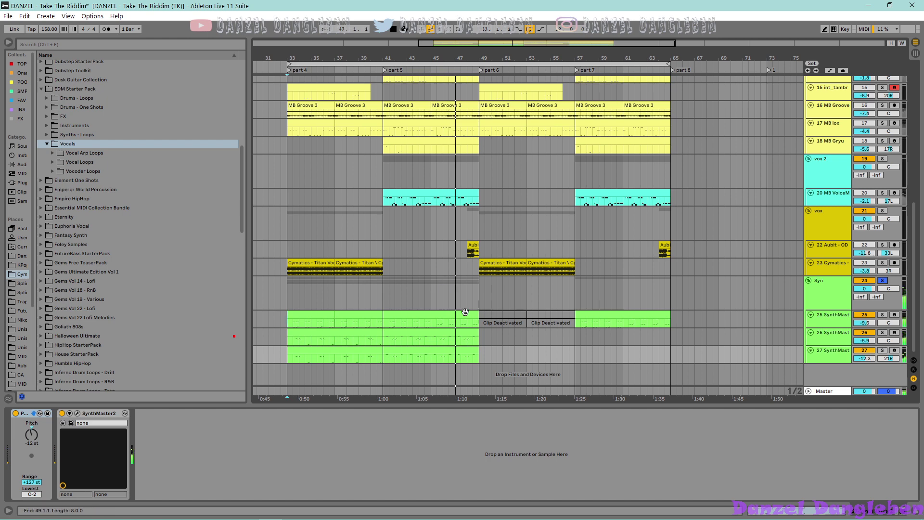
pyautogui.scroll(2, 417, 311)
pyautogui.scroll(12, 416, 312)
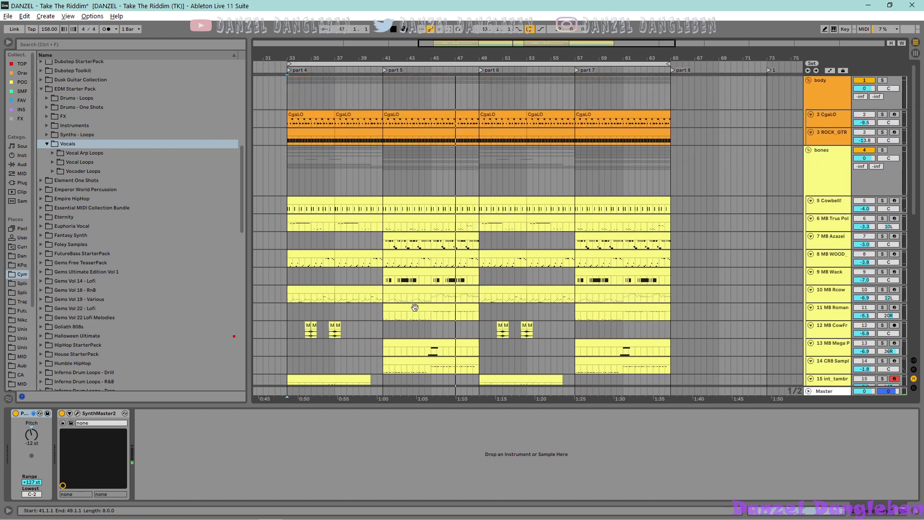
pyautogui.press('space')
# Step: Hide the device chain and switch the arrangement to full-screen display
pyautogui.click(376, 330)
pyautogui.scroll(-4, 433, 318)
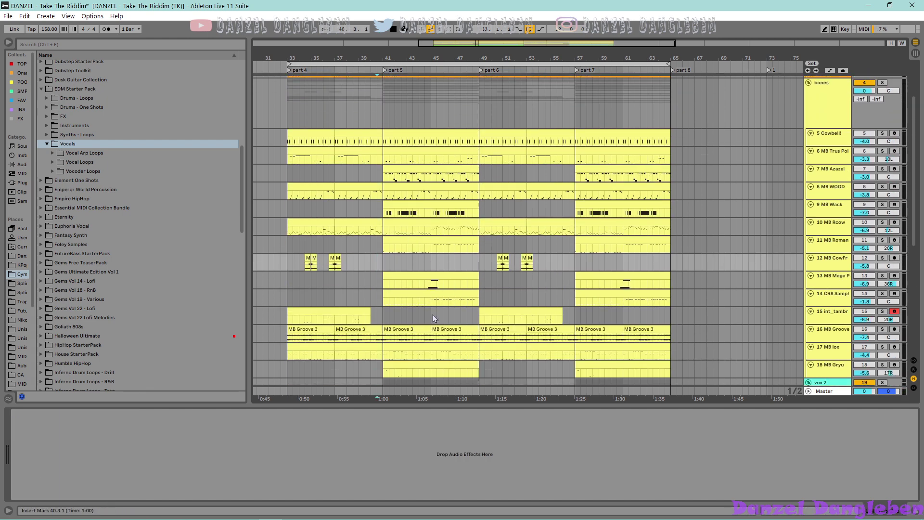
pyautogui.hotkey('ctrl', 'alt', 'l')
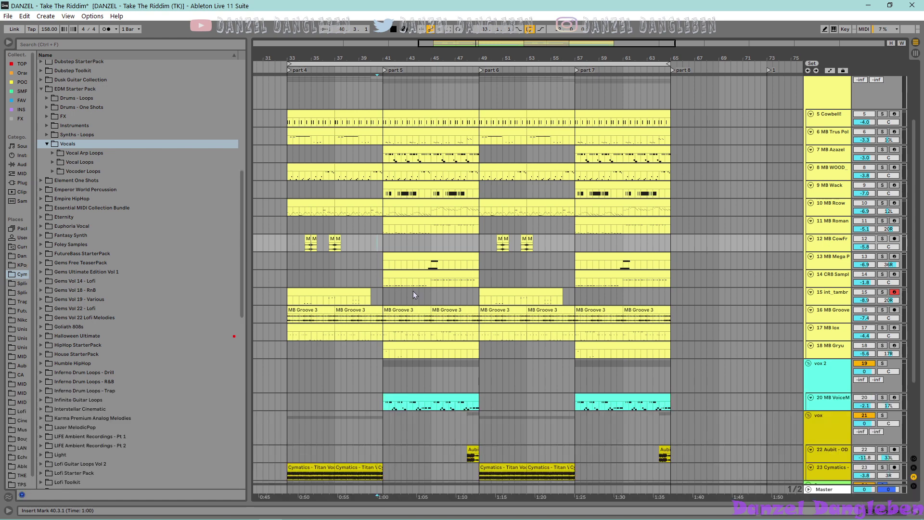
pyautogui.hotkey('ctrl', 'shift', 'f')
pyautogui.scroll(-4, 736, 383)
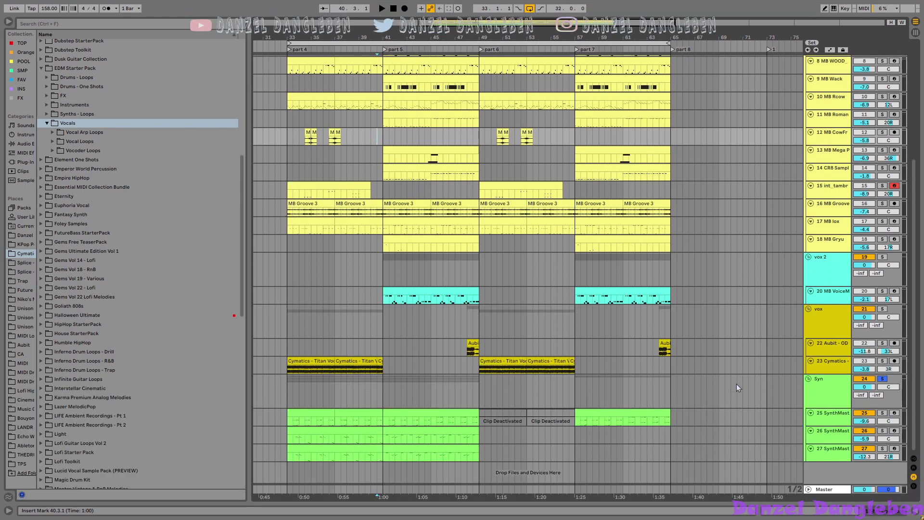
# Step: Show the notes of track 25's first MIDI clip in part 4 in the piano roll
pyautogui.click(820, 403)
pyautogui.doubleClick(324, 412)
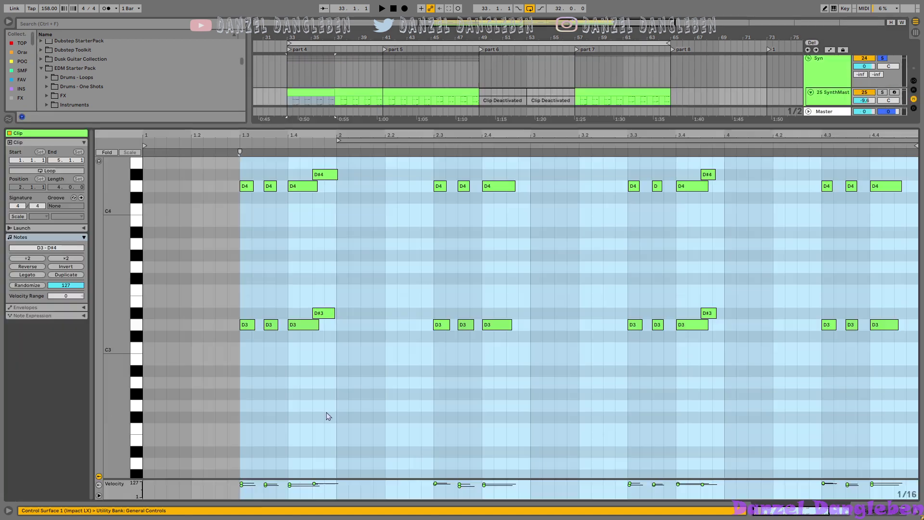
pyautogui.click(337, 369)
pyautogui.scroll(3, 318, 378)
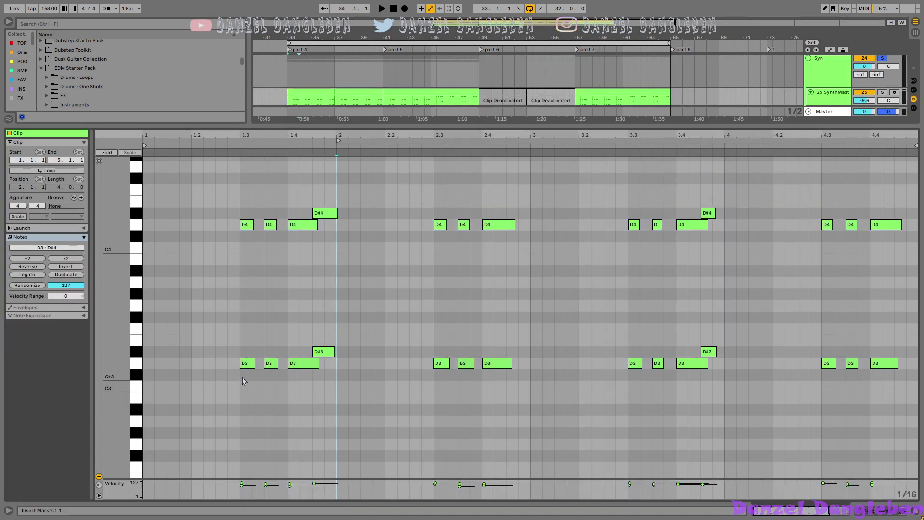
# Step: Highlight the D3 and D#3 notes of the clip in turn using the piano roll keys
pyautogui.click(134, 362)
pyautogui.click(138, 355)
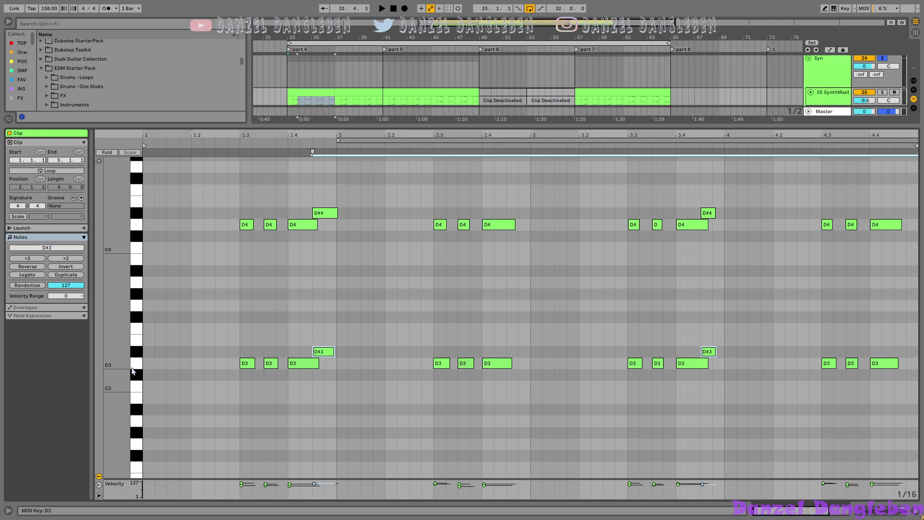
pyautogui.click(133, 370)
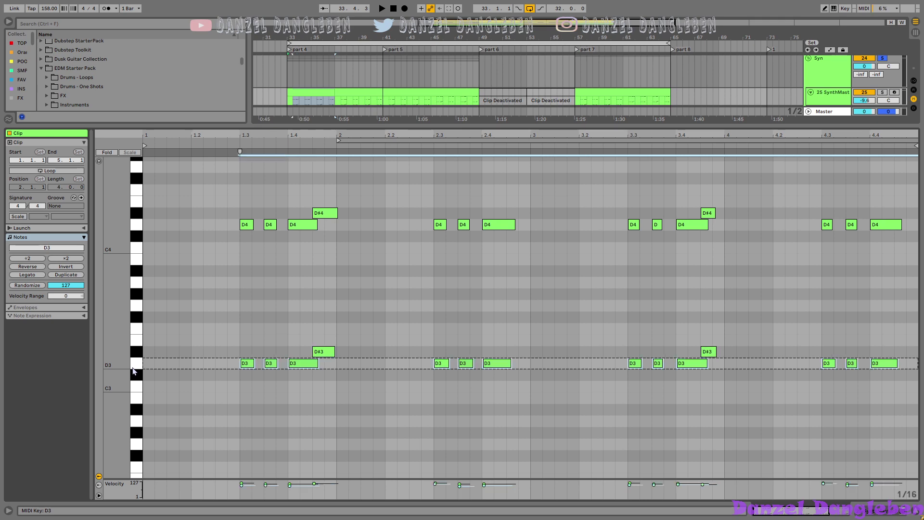
pyautogui.click(137, 351)
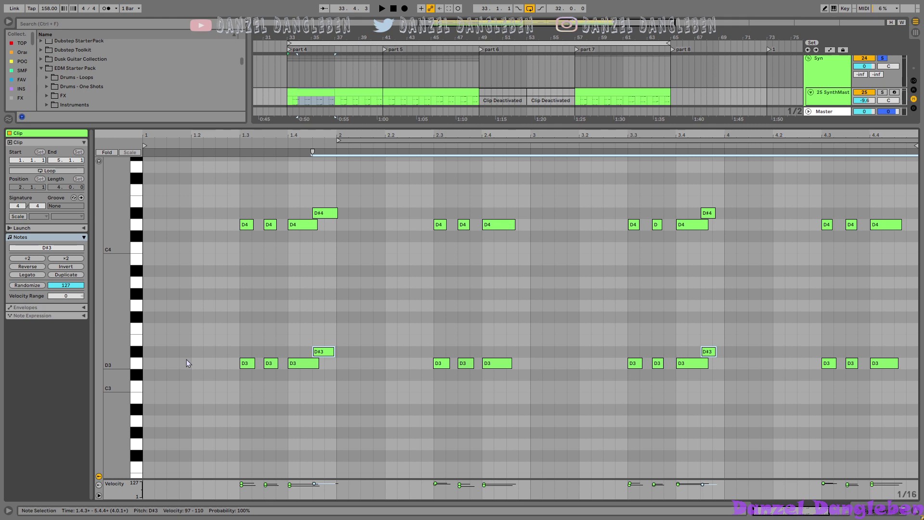
# Step: Return to the arrangement and view the notes of track 25's second clip in part 4
pyautogui.hotkey('ctrl', 'alt', 'l')
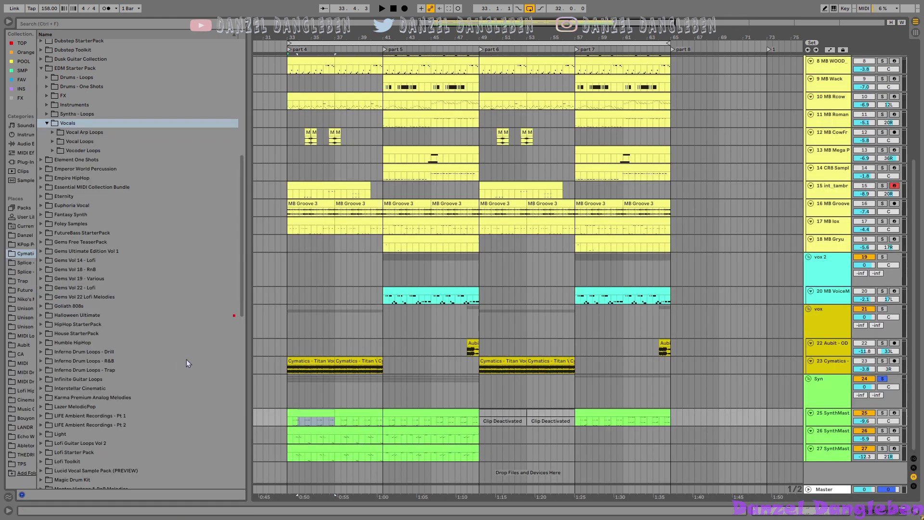
pyautogui.moveTo(337, 419); pyautogui.dragTo(383, 419)
pyautogui.hotkey('ctrl', 'alt', 'l')
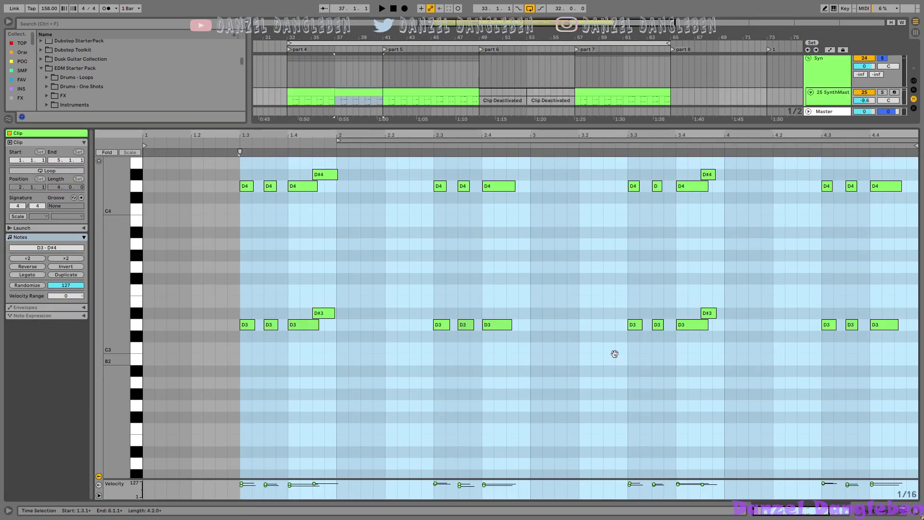
# Step: Reopen track 25's first clip in part 4, and display the notes of its part 5 clip
pyautogui.hotkey('ctrl', 'alt', 'l')
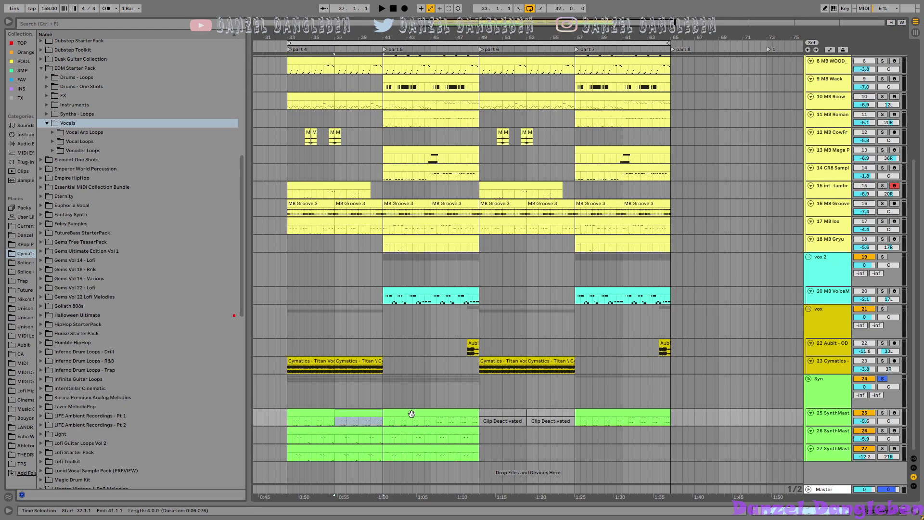
pyautogui.doubleClick(309, 419)
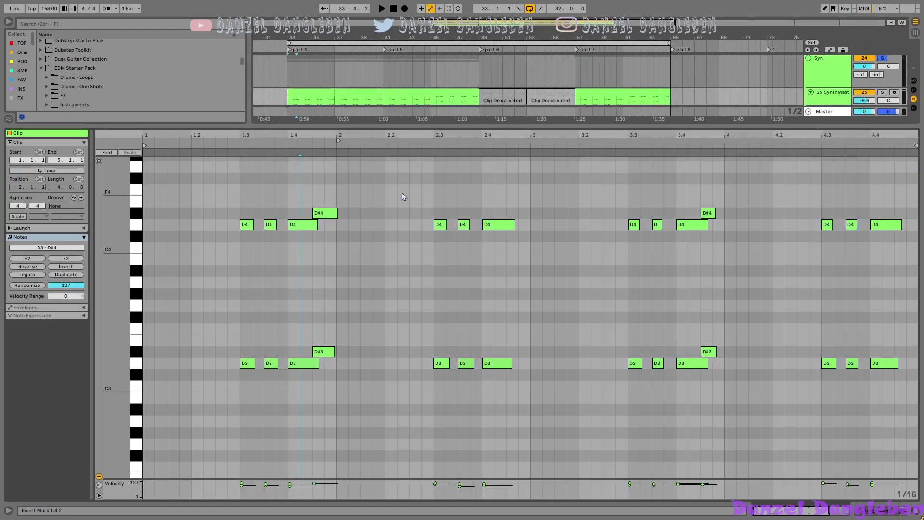
pyautogui.click(409, 91)
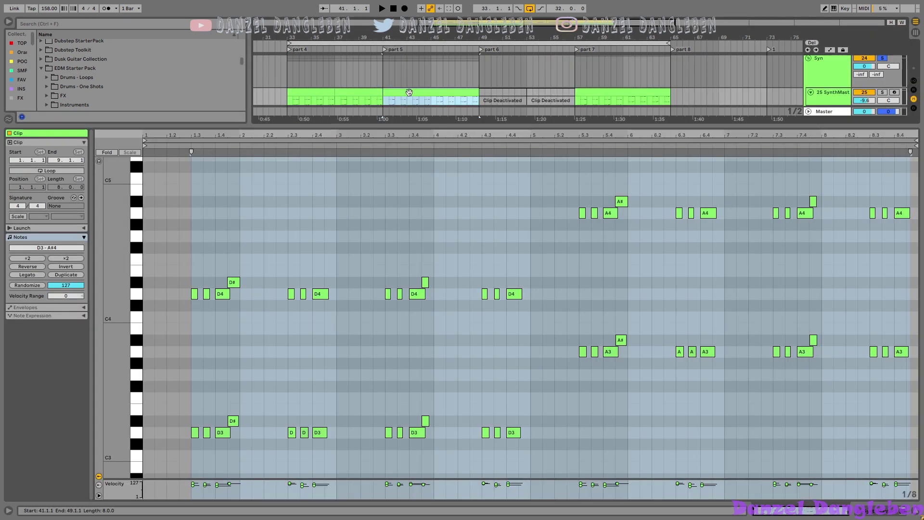
# Step: Compare the notes of track 25's two part 4 clips, ending with its part 5 clip shown in the piano roll
pyautogui.click(346, 91)
pyautogui.click(320, 93)
pyautogui.click(347, 92)
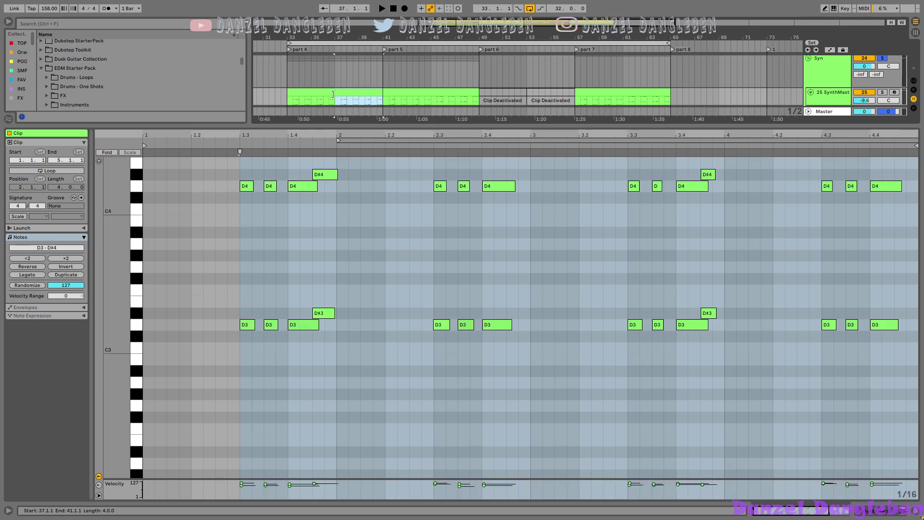
pyautogui.click(308, 93)
pyautogui.click(341, 91)
pyautogui.click(413, 94)
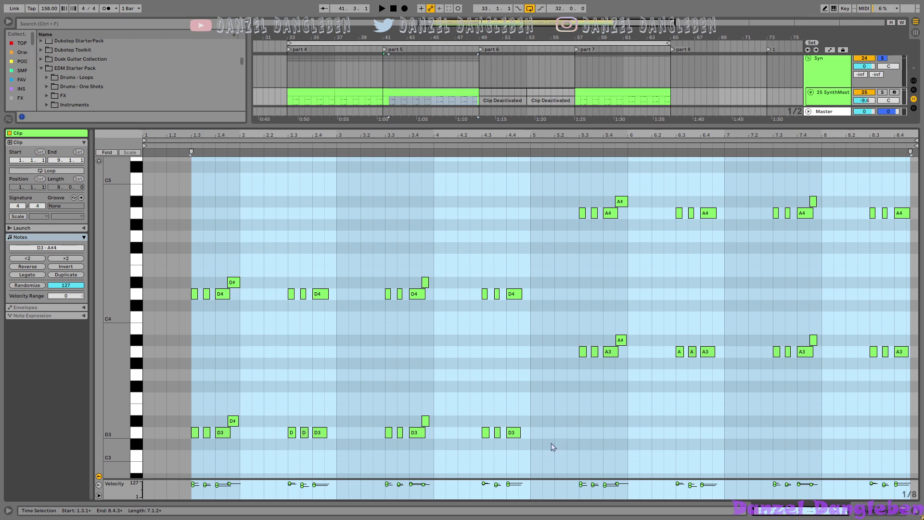
# Step: Highlight the D3–D#4 notes in the first half of the part 5 clip, followed by the A3–A#4 notes in its second half
pyautogui.click(553, 445)
pyautogui.moveTo(534, 453); pyautogui.dragTo(142, 209)
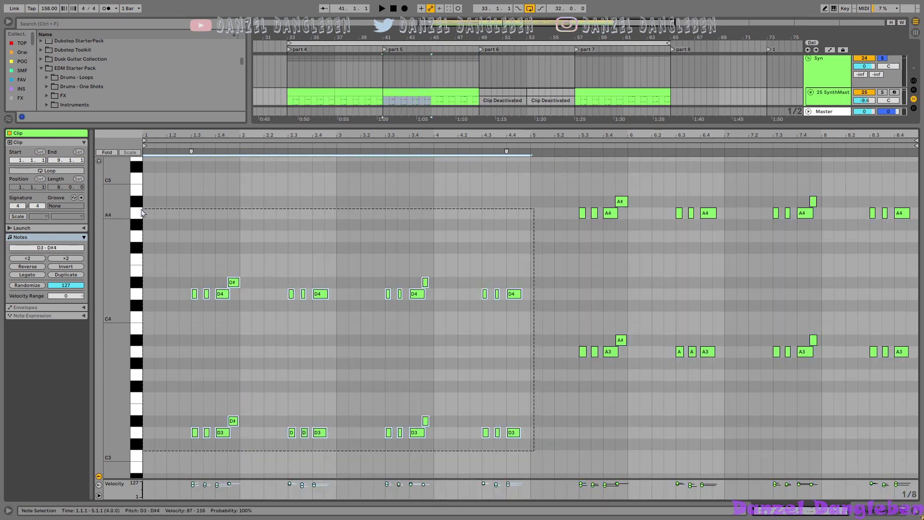
pyautogui.moveTo(578, 364)
pyautogui.mouseDown()
pyautogui.moveTo(687, 271)
pyautogui.moveTo(905, 179)
pyautogui.mouseUp()
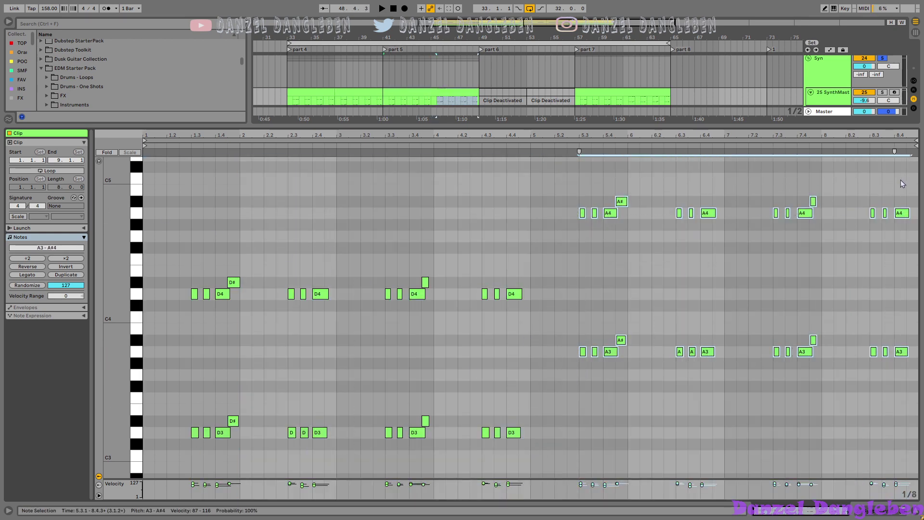
# Step: Play track 25's part 5 clip from about its midpoint, restore the full arrangement view and stop playback
pyautogui.click(431, 100)
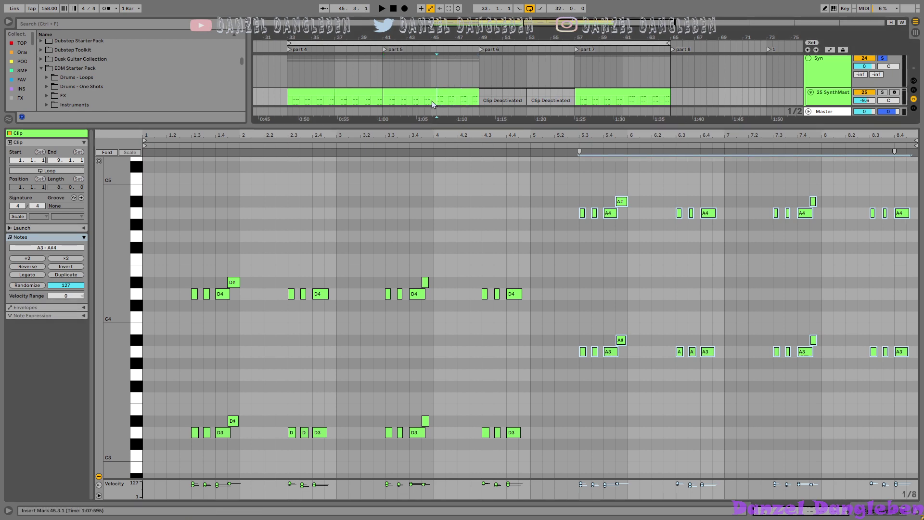
pyautogui.press('space')
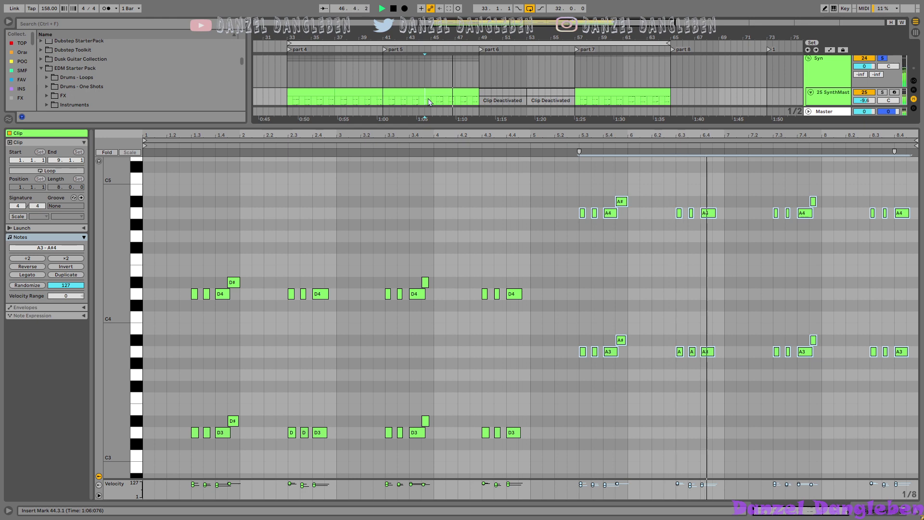
pyautogui.click(917, 510)
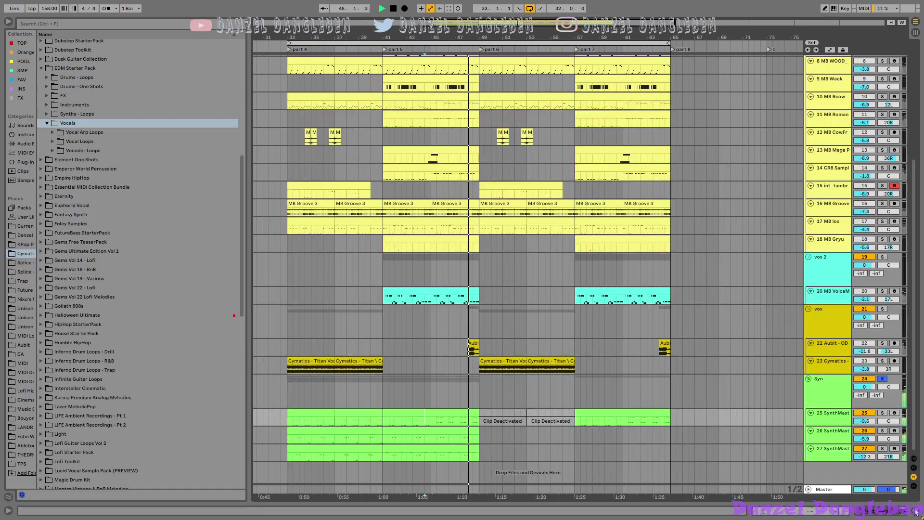
pyautogui.click(426, 399)
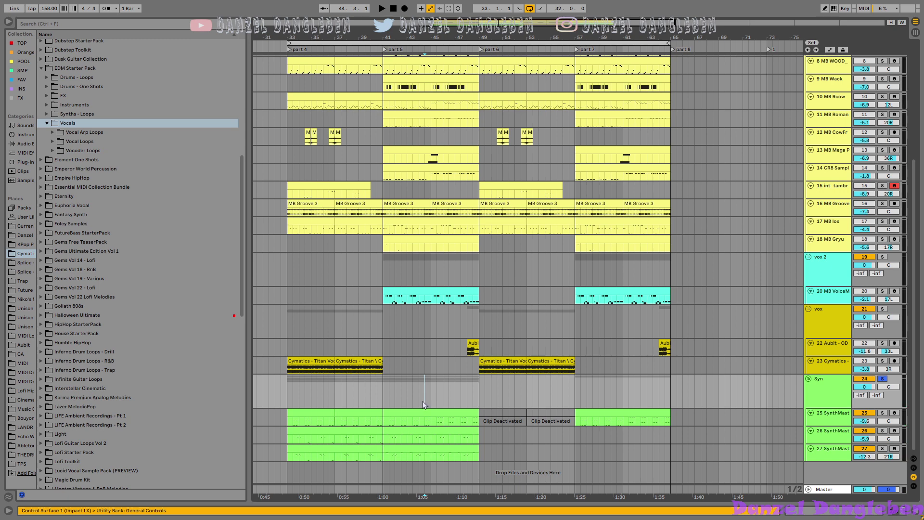
# Step: Open track 26's part 4 clip in the piano roll, play it with the track soloed, and return to the full arrangement
pyautogui.click(312, 431)
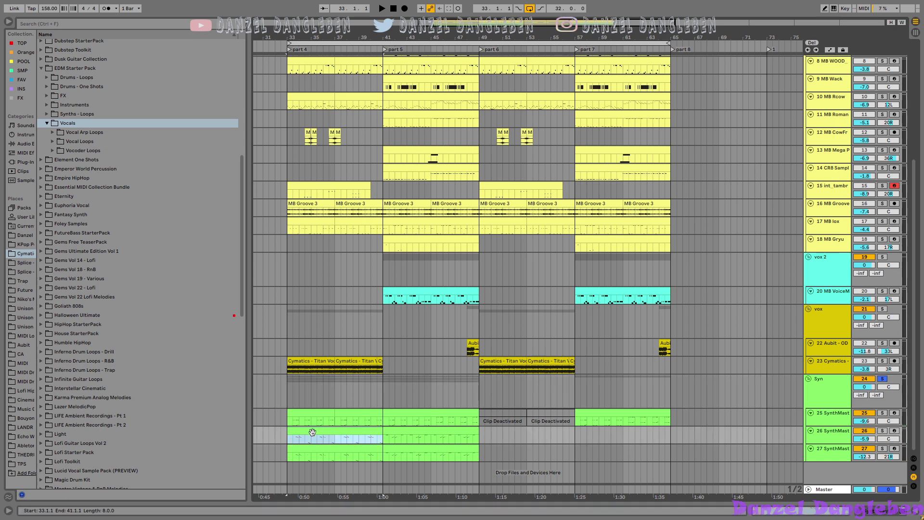
pyautogui.doubleClick(312, 432)
pyautogui.scroll(3, 258, 288)
pyautogui.press('space')
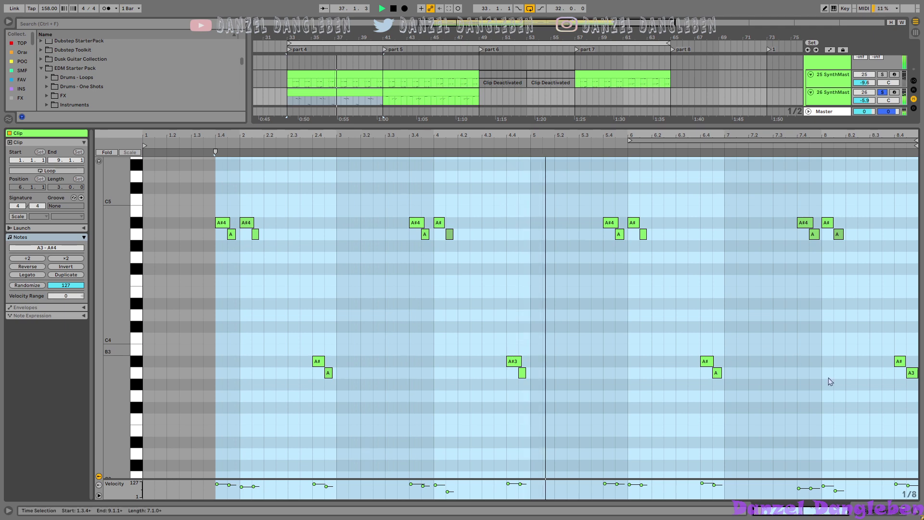
pyautogui.click(916, 513)
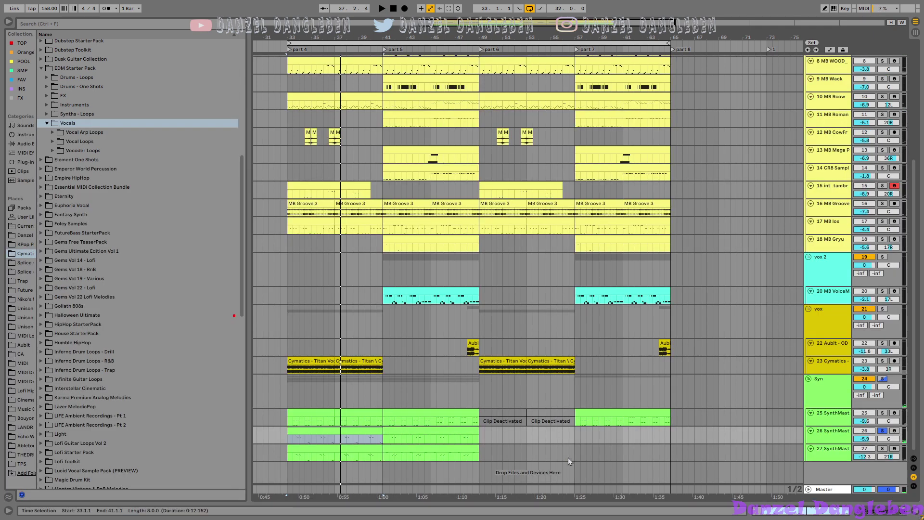
# Step: Show the notes of track 27's part 4 clip and play it with that track soloed
pyautogui.doubleClick(362, 457)
pyautogui.press('space')
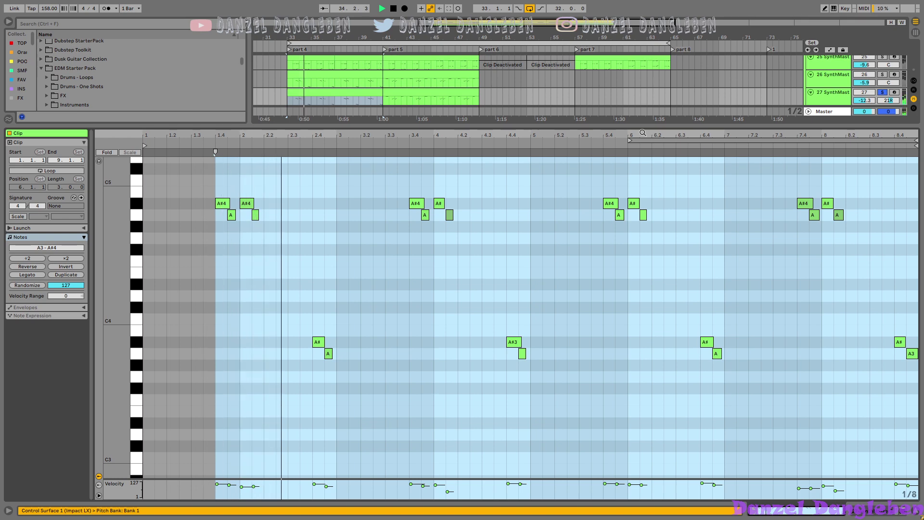
pyautogui.click(882, 91)
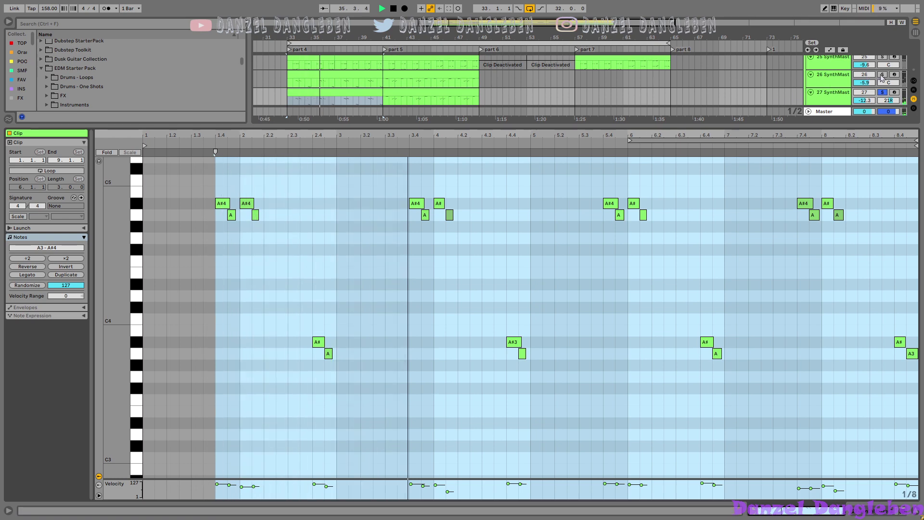
pyautogui.press('space')
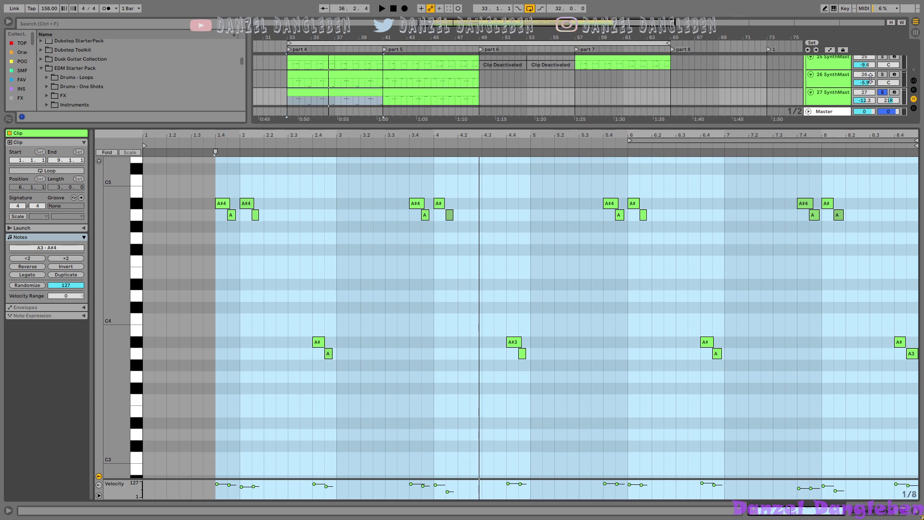
# Step: Solo track 26 together with track 27, play both from bar 33, and return to the full arrangement
pyautogui.click(834, 88)
pyautogui.click(882, 74)
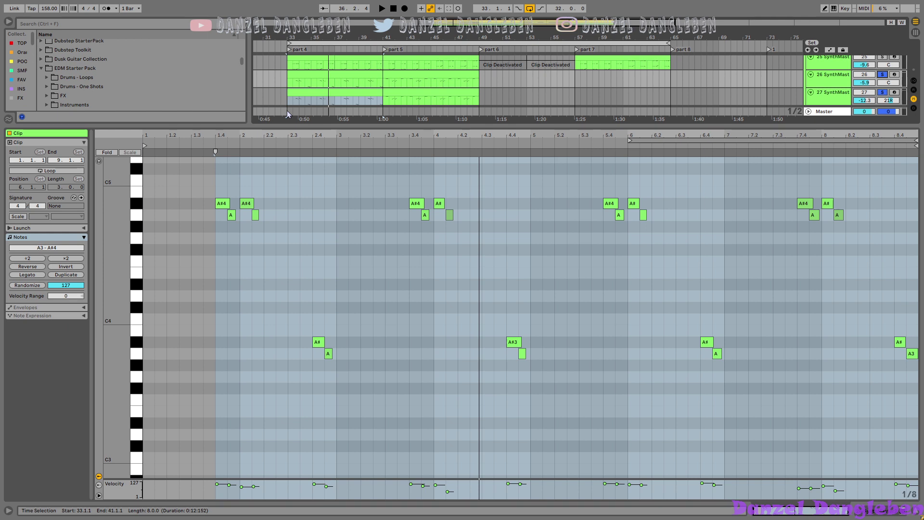
pyautogui.click(293, 86)
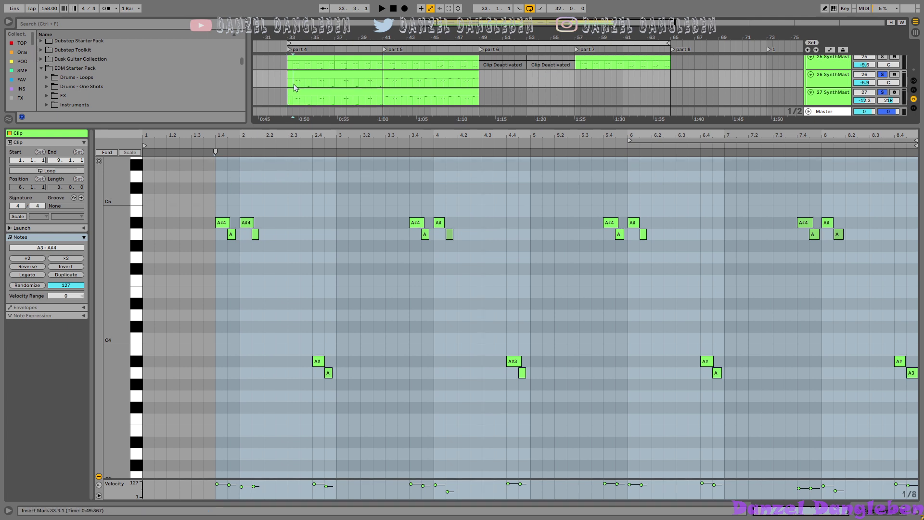
pyautogui.press('space')
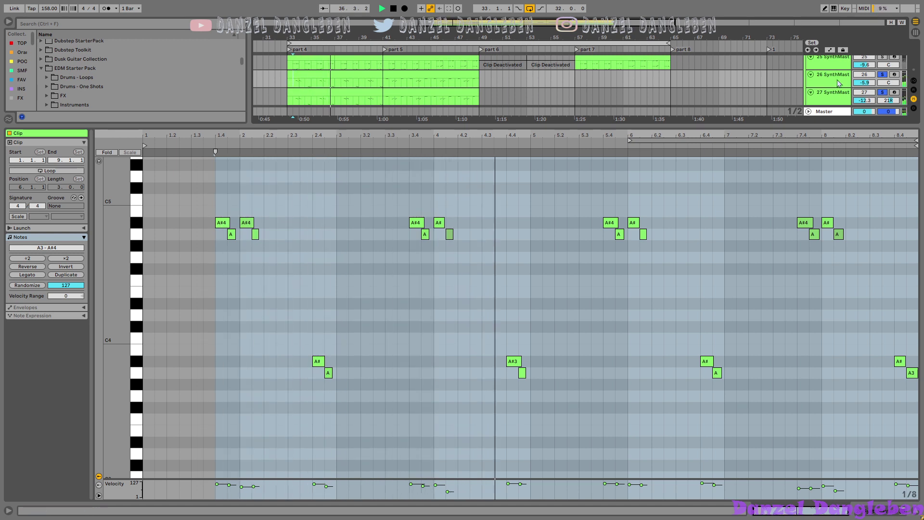
pyautogui.press('space')
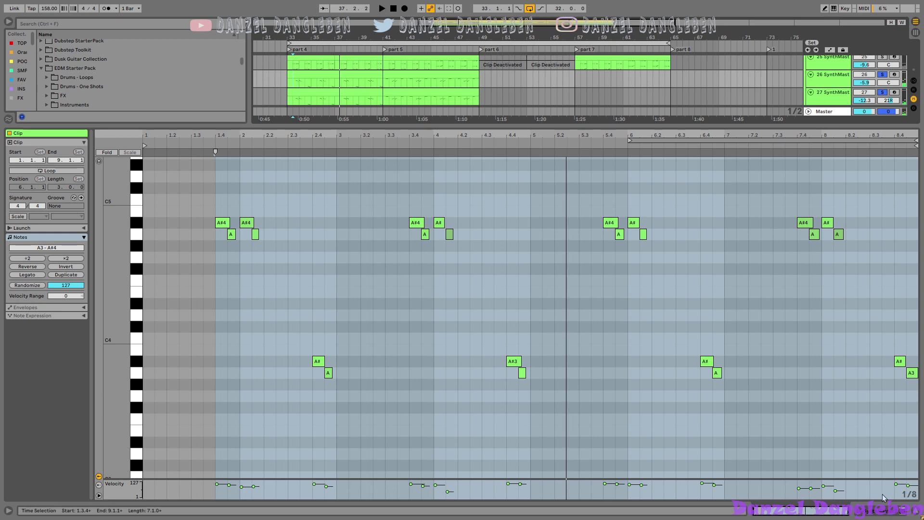
pyautogui.click(918, 514)
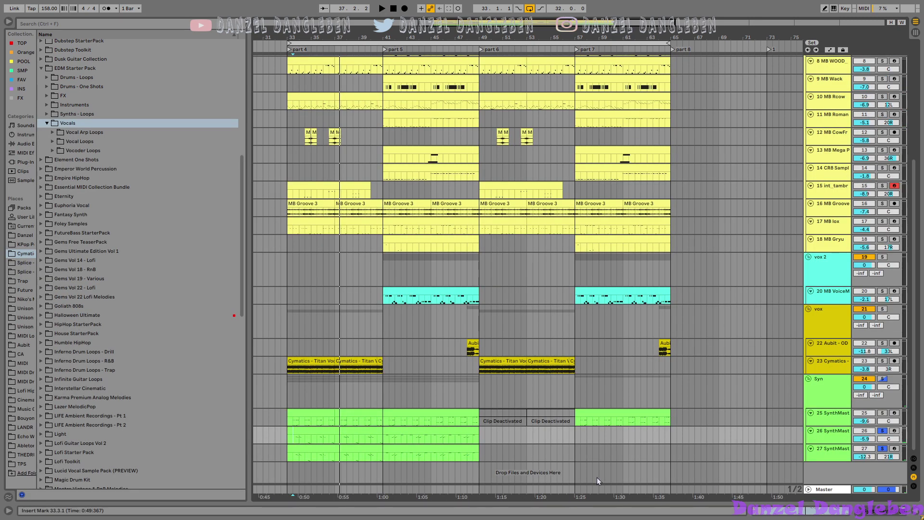
# Step: Select track 27, the Syn group and track 26 in turn to review the layered synth tracks, ending on the Syn group
pyautogui.click(863, 456)
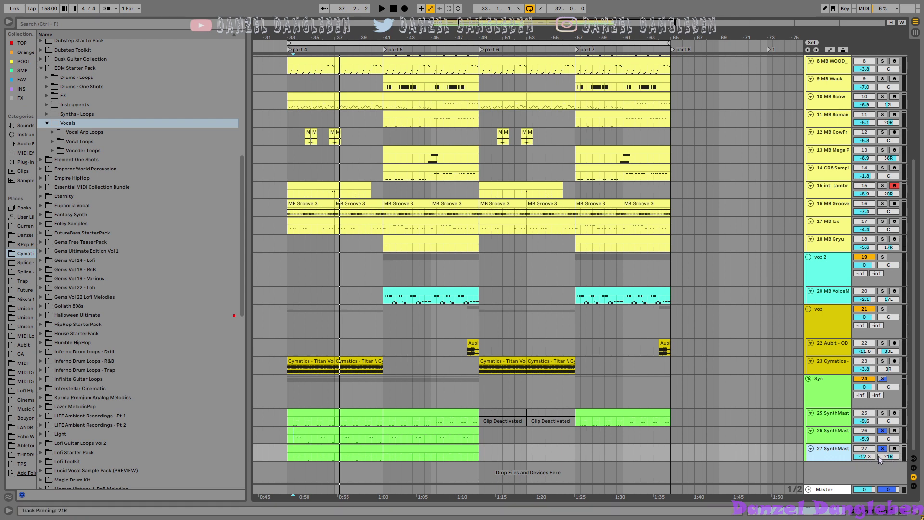
pyautogui.click(835, 399)
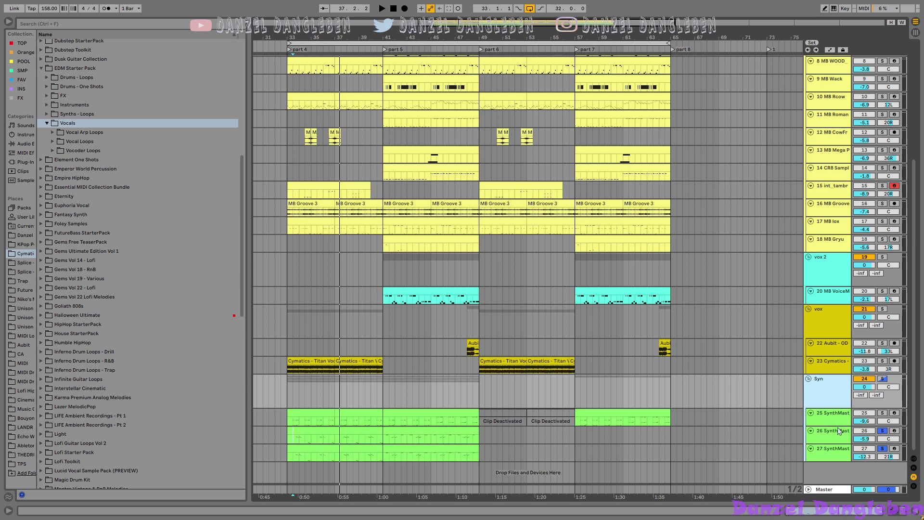
pyautogui.click(841, 434)
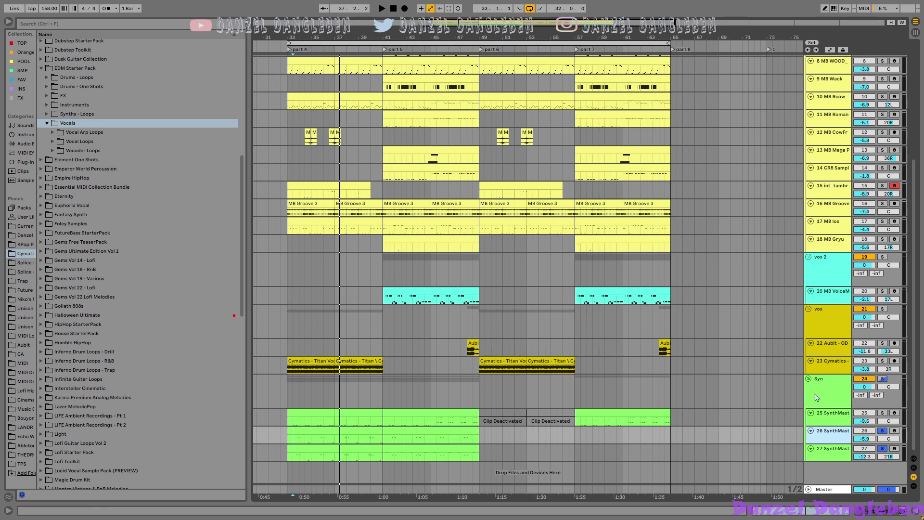
pyautogui.press('Down')
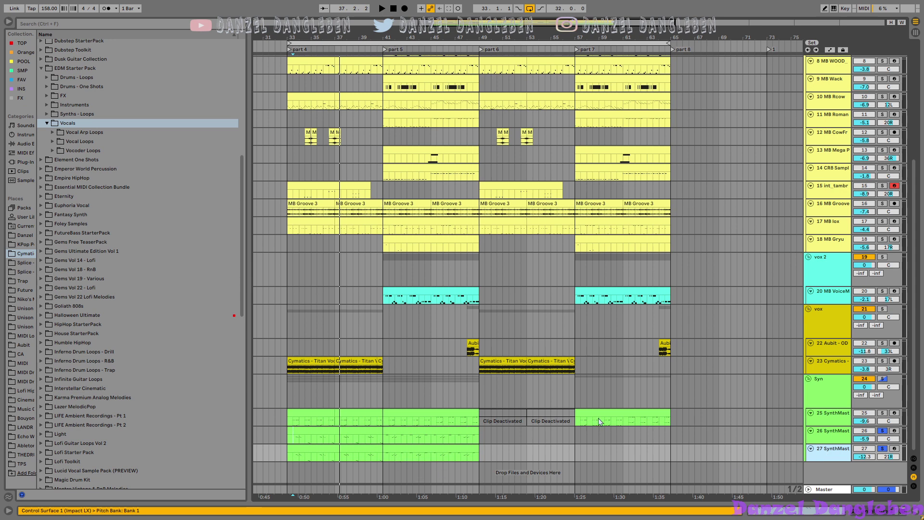
pyautogui.click(826, 380)
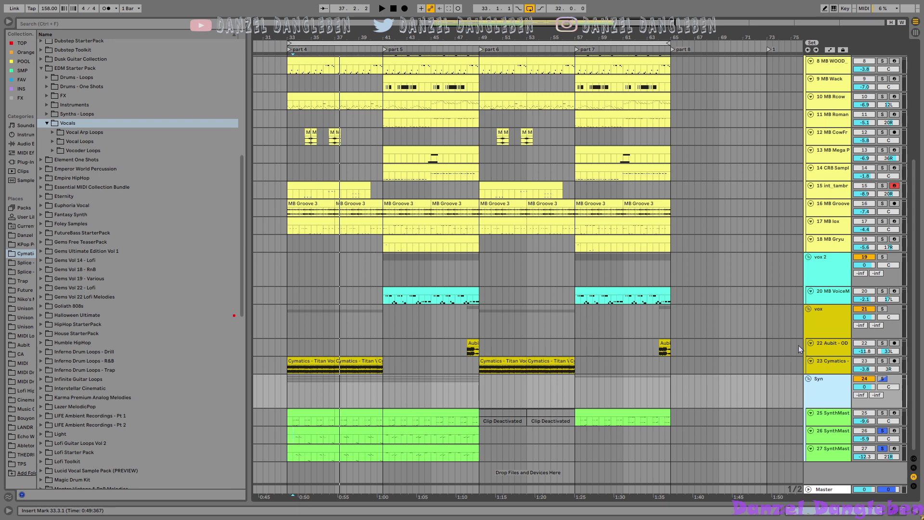
# Step: Play the Cymatics vocal loop on track 23 from bar 33 with the track soloed, and stop playback
pyautogui.press('Up')
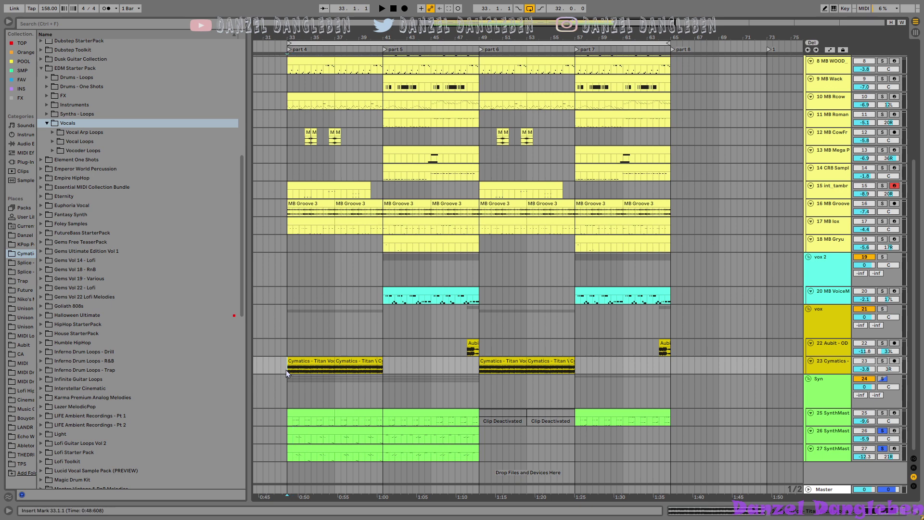
pyautogui.click(298, 360)
pyautogui.press('space')
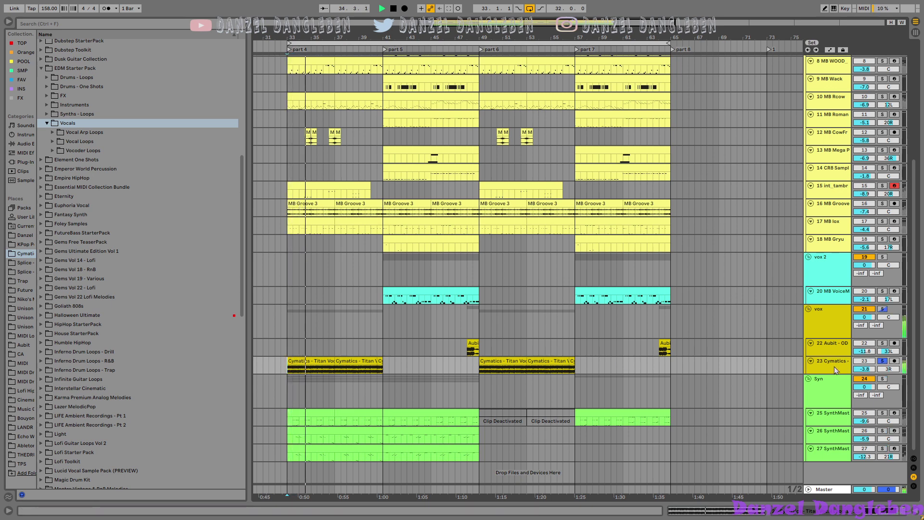
pyautogui.press('space')
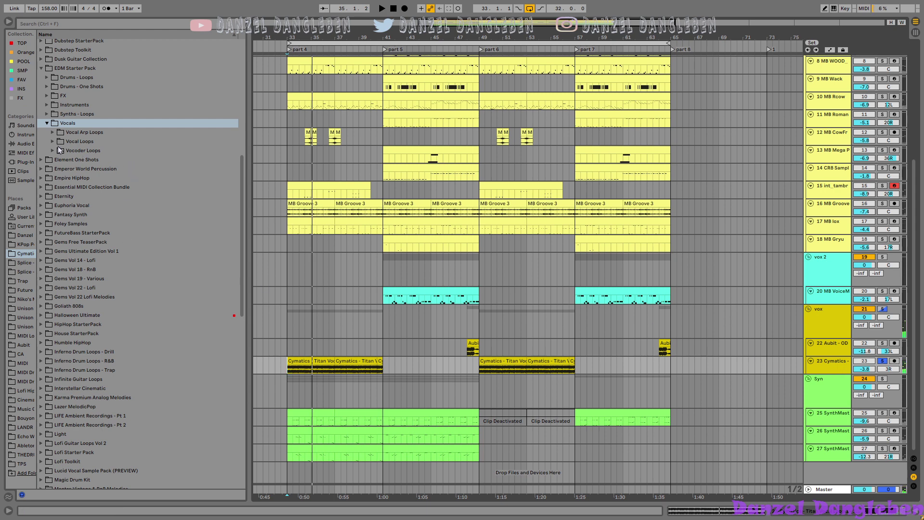
# Step: Reveal the source file of track 23's first vocal clip in the browser and reselect the clip
pyautogui.rightClick(308, 361)
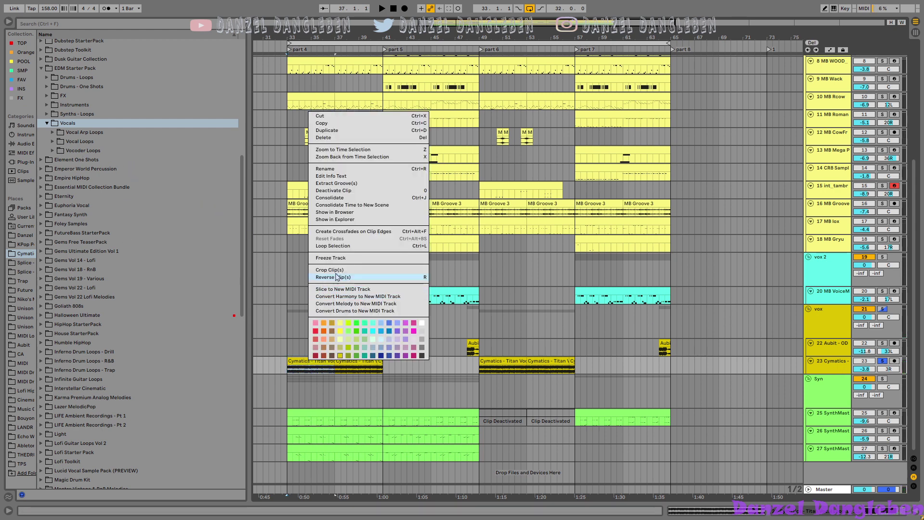
pyautogui.click(337, 211)
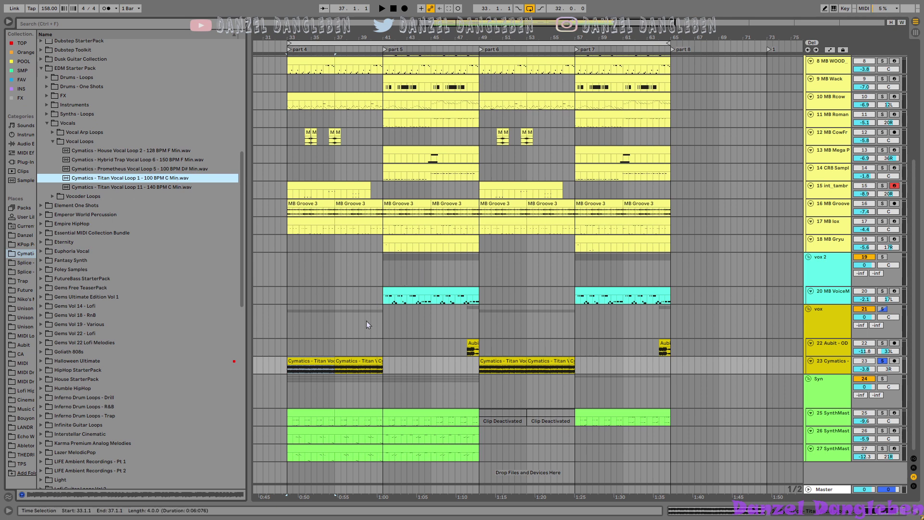
pyautogui.click(308, 362)
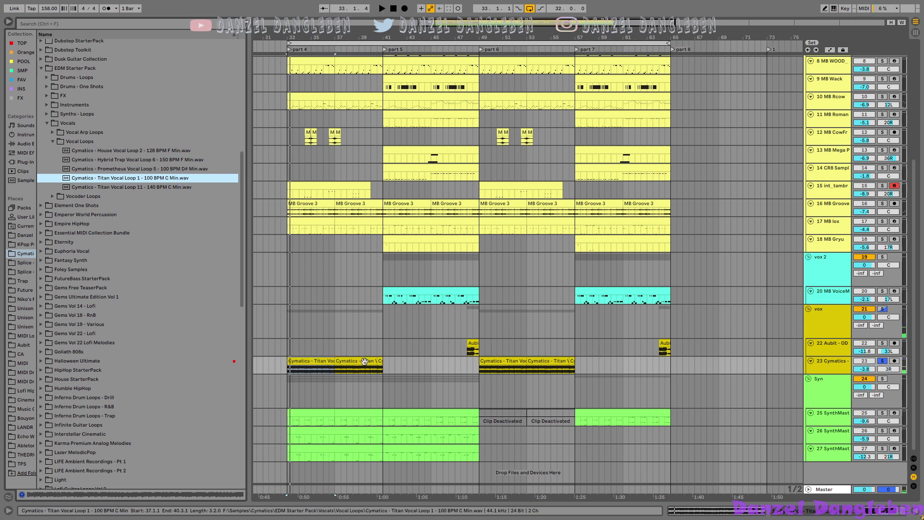
# Step: View the first Titan vocal clip's waveform and audio settings, find its sample in the browser, and return to the full arrangement
pyautogui.doubleClick(316, 364)
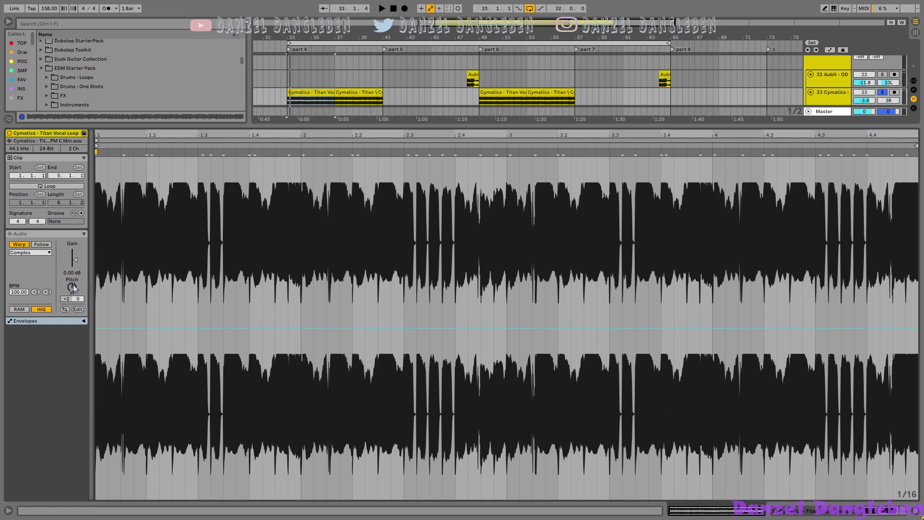
pyautogui.click(36, 242)
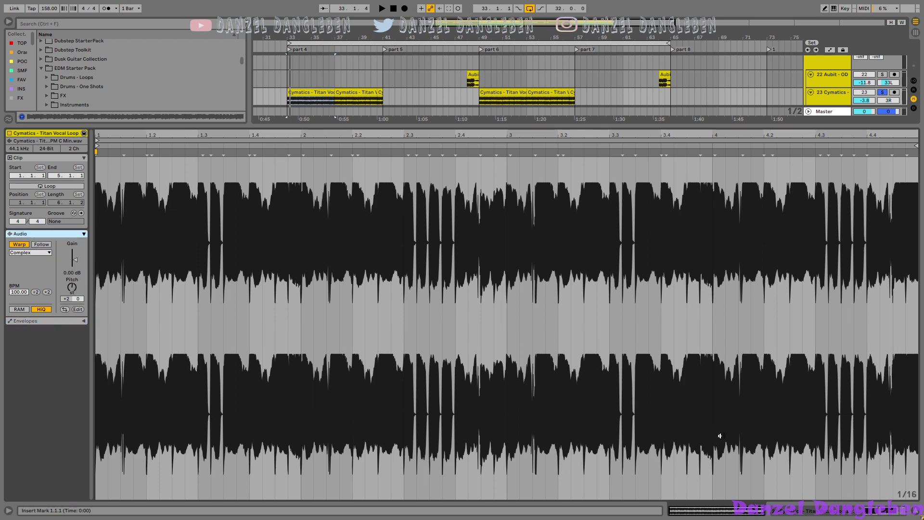
pyautogui.scroll(-8, 200, 83)
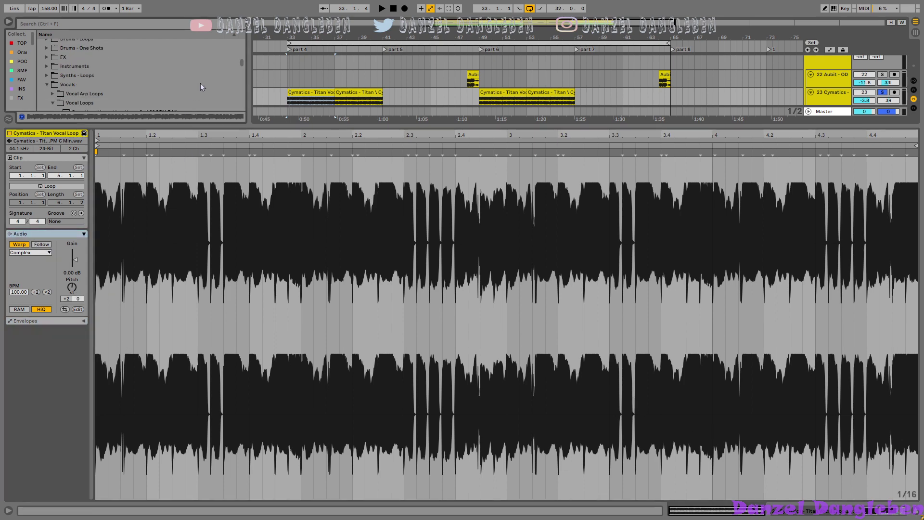
pyautogui.scroll(-1, 202, 78)
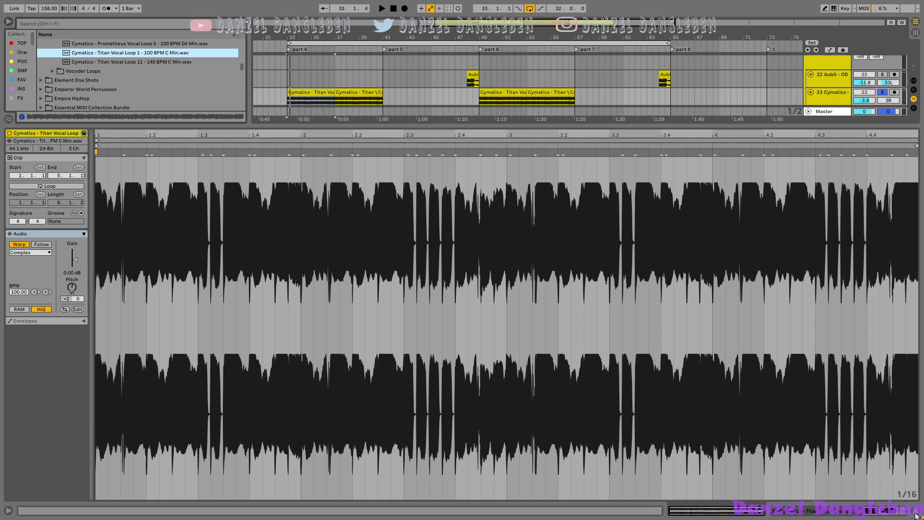
pyautogui.click(916, 516)
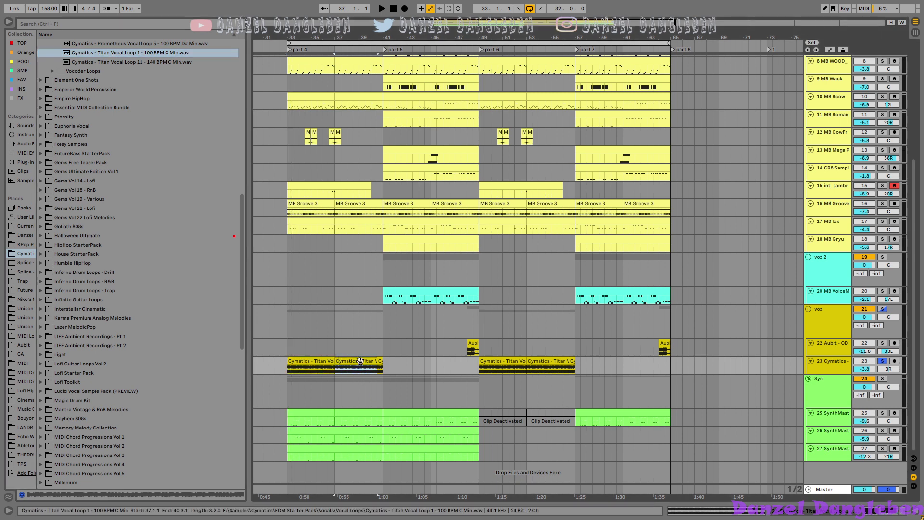
# Step: Play the short last clip of track 23's first Titan vocal passage, just before bar 41, and stop playback
pyautogui.click(377, 368)
pyautogui.press('space')
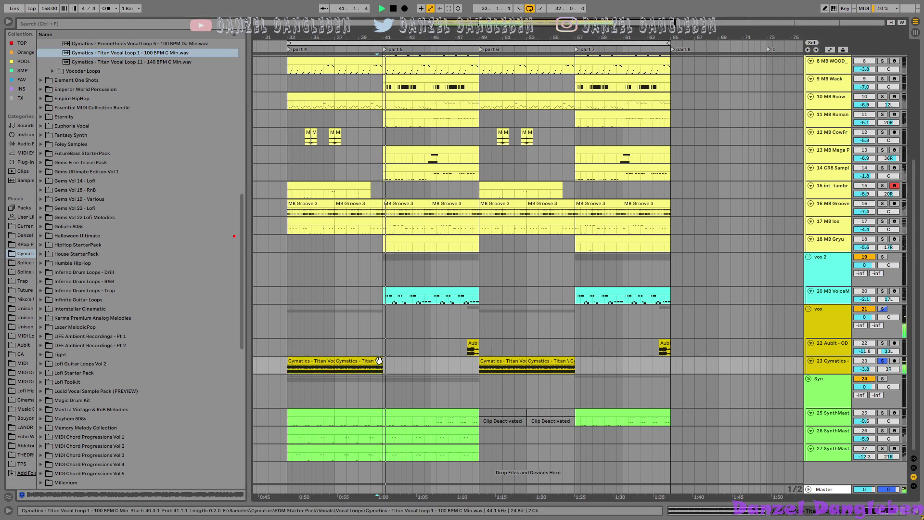
pyautogui.press('space')
# Step: Open that short Titan clip and show its clip Transposition envelope over the waveform
pyautogui.doubleClick(378, 360)
pyautogui.click(54, 322)
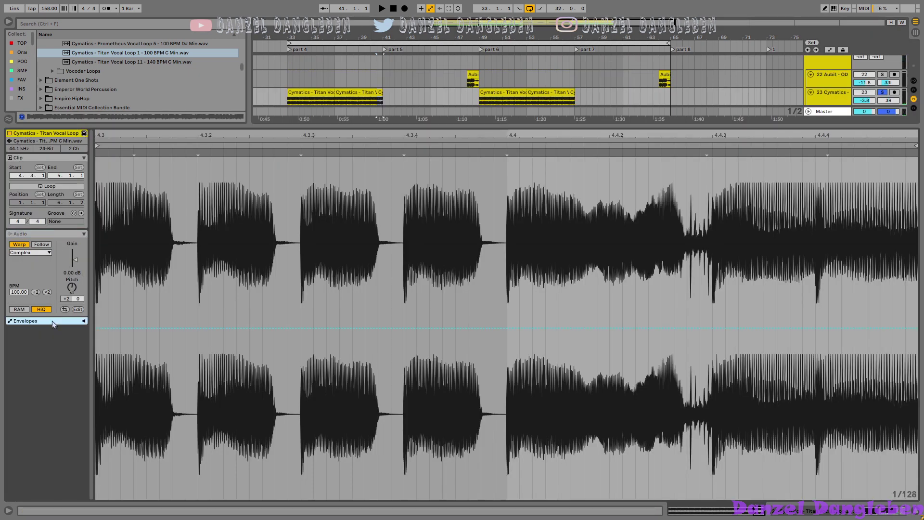
pyautogui.click(83, 320)
pyautogui.click(29, 331)
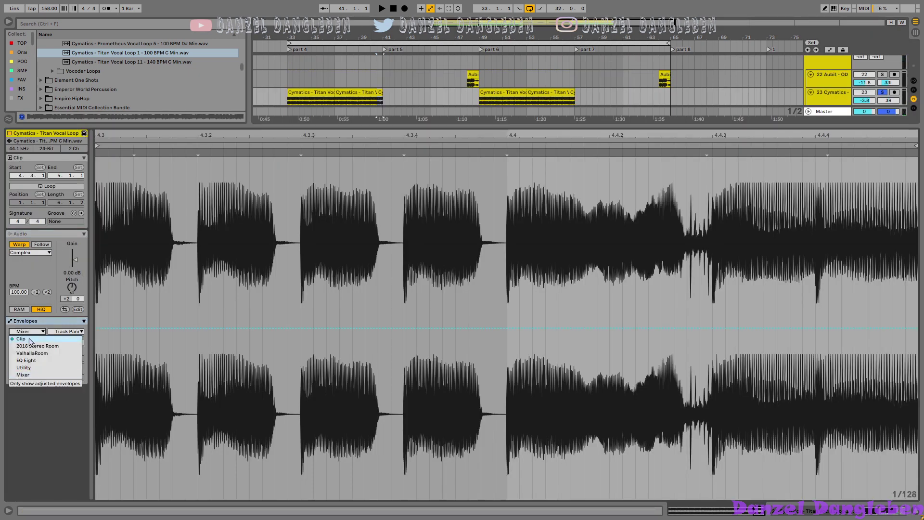
pyautogui.click(30, 343)
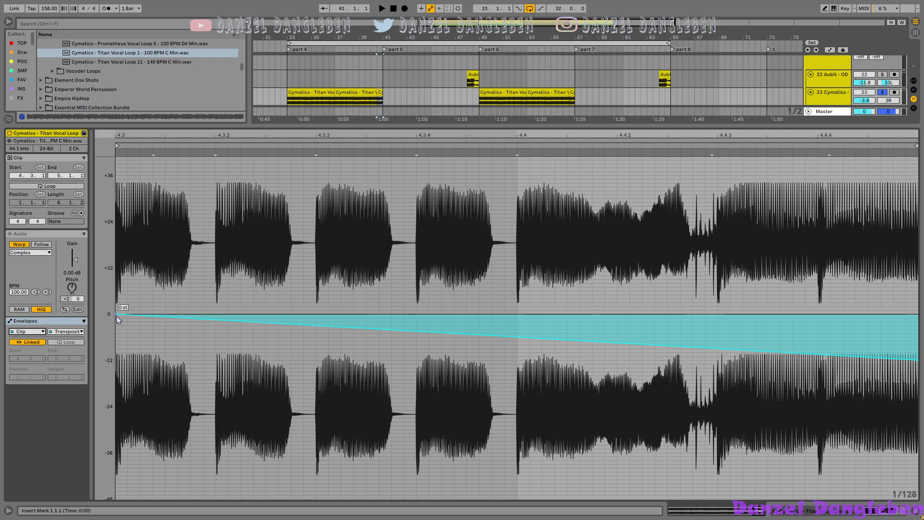
# Step: Delete the clip's whole Transposition envelope to hear the vocal without the pitch bend, and undo the deletion
pyautogui.click(315, 358)
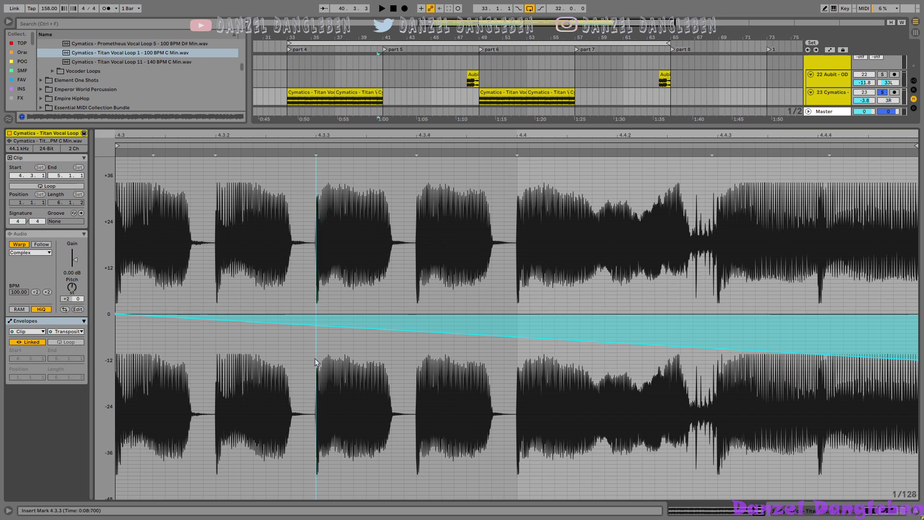
pyautogui.hotkey('ctrl', 'a')
pyautogui.press('Delete')
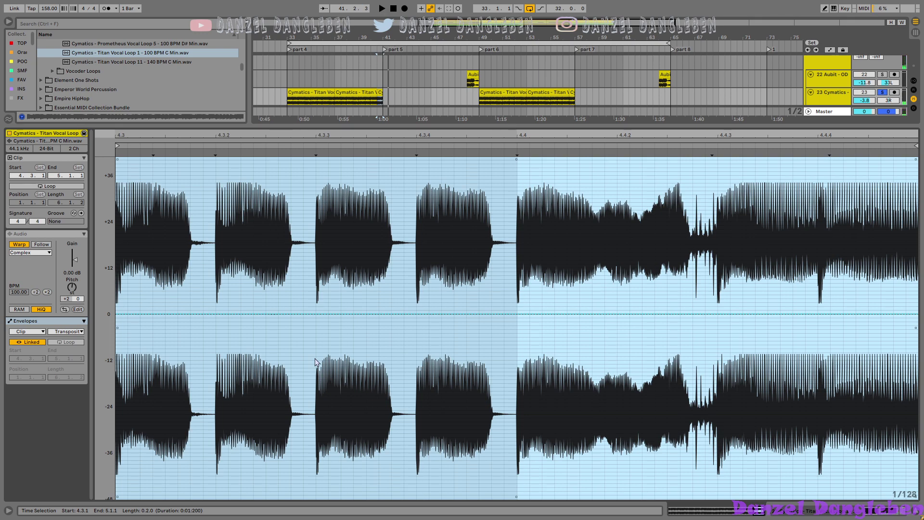
pyautogui.hotkey('ctrl', 'z')
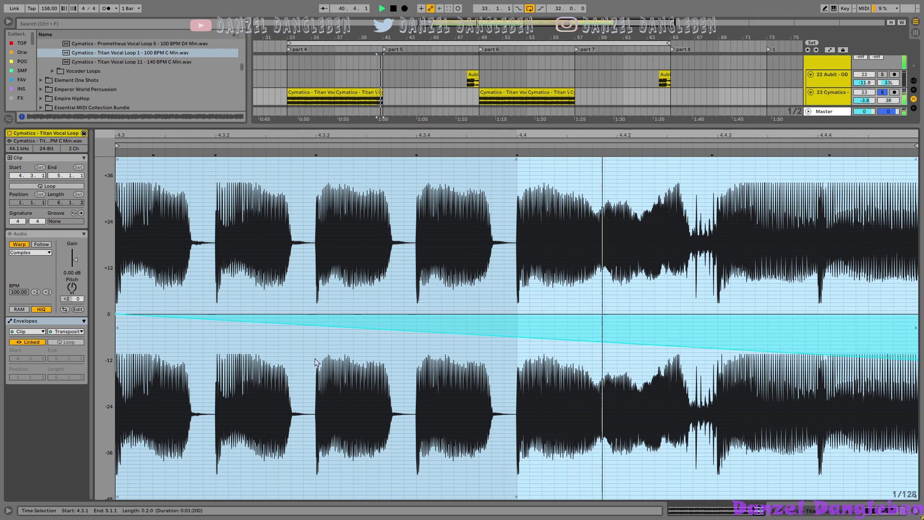
# Step: Return to the full arrangement, select the Titan vocal clip at bar 37 and show track 23's effects chain
pyautogui.hotkey('ctrl', 'alt', 'l')
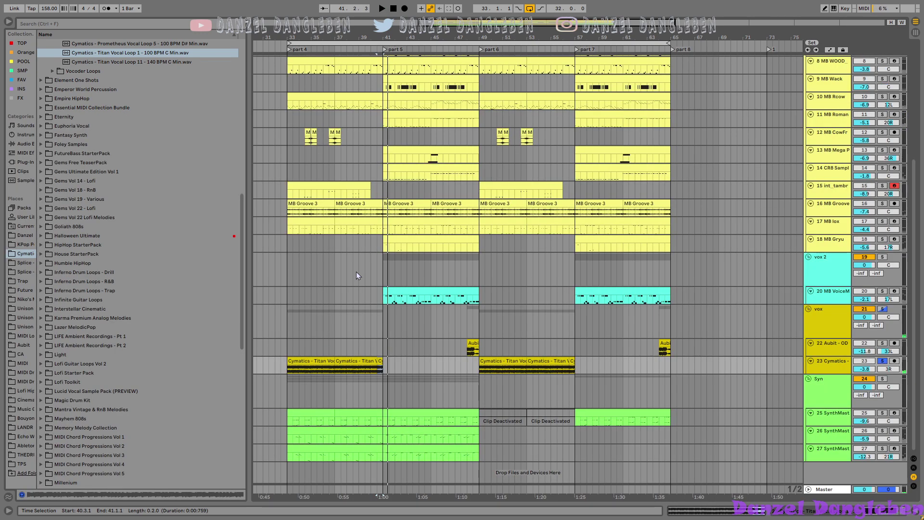
pyautogui.click(352, 322)
pyautogui.click(349, 359)
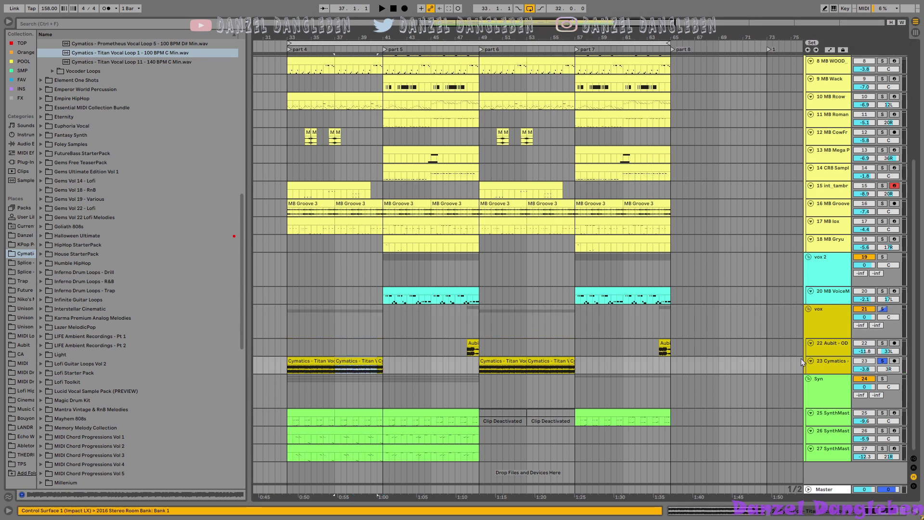
pyautogui.doubleClick(836, 368)
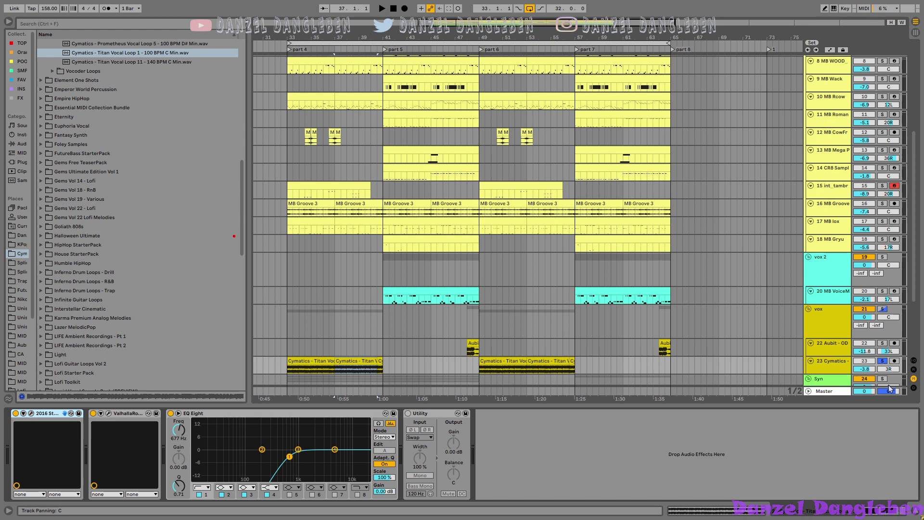
pyautogui.click(537, 444)
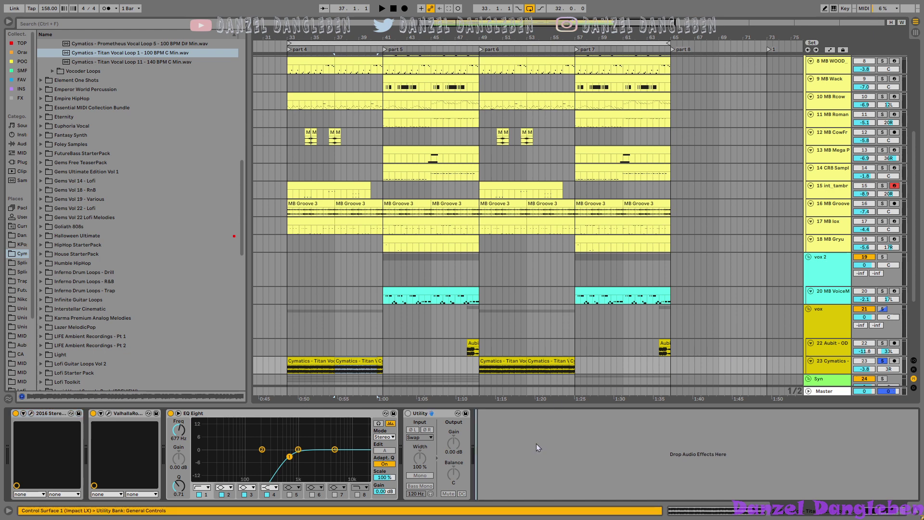
# Step: Turn off 2016 Stereo Room, ValhallaRoom and EQ Eight on track 23, and play the dry vocal from bar 37
pyautogui.click(15, 413)
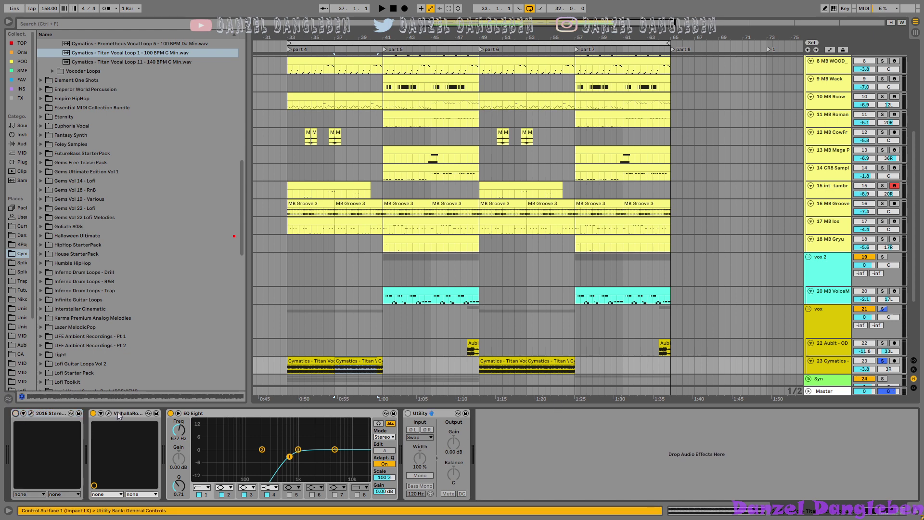
pyautogui.click(92, 413)
pyautogui.click(171, 413)
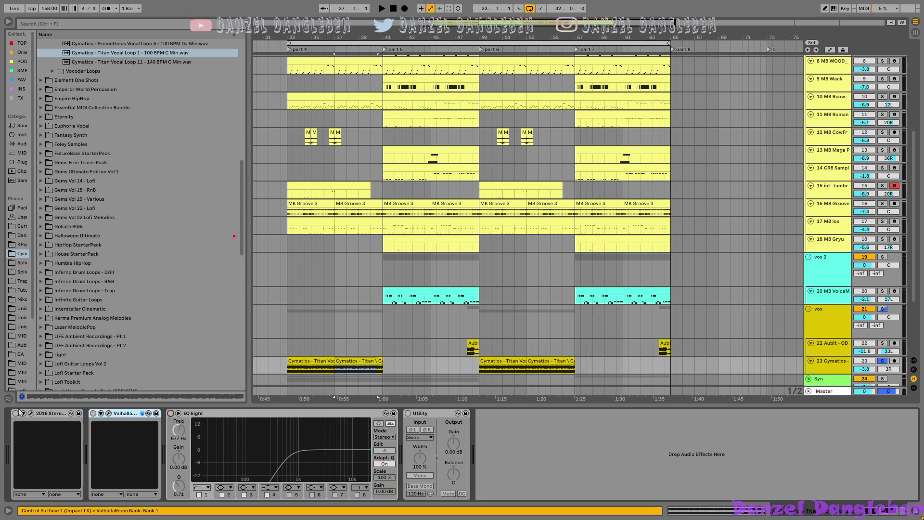
pyautogui.press('space')
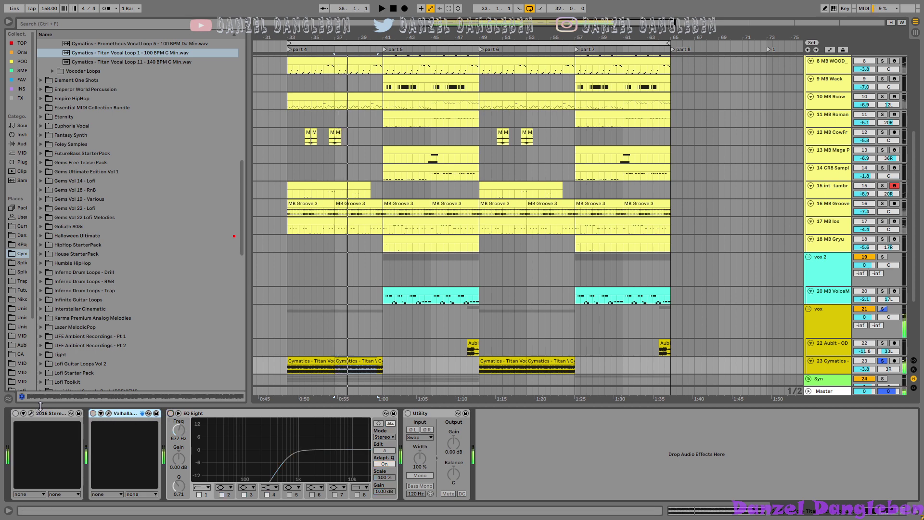
# Step: Turn 2016 Stereo Room back on, show its reverb settings, and compare the playing vocal with the reverb off and on
pyautogui.click(16, 414)
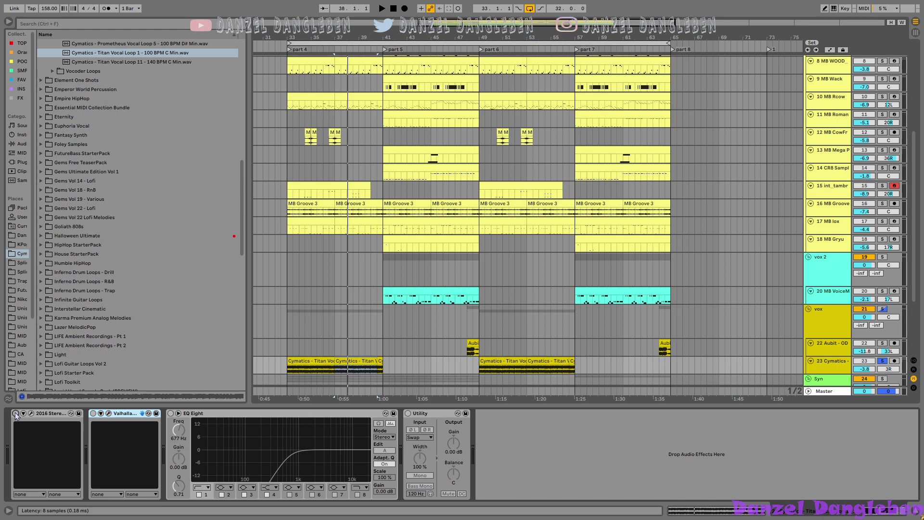
pyautogui.click(31, 413)
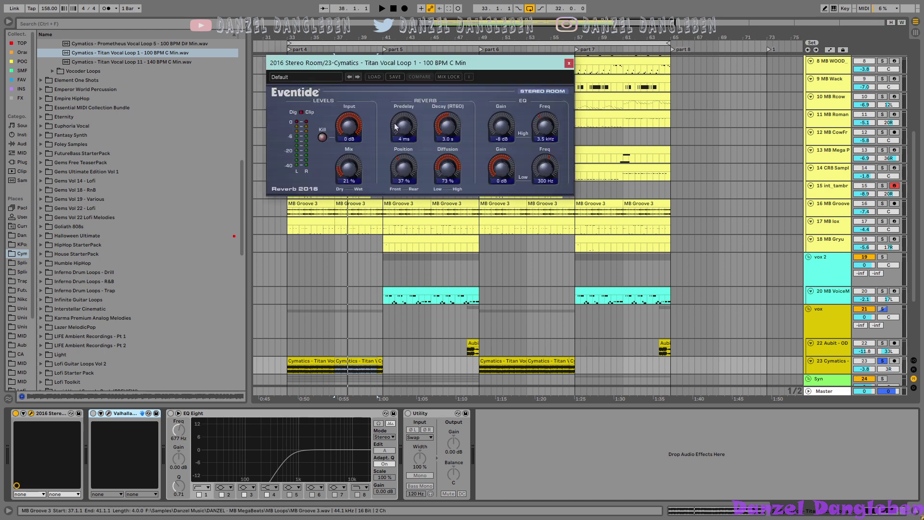
pyautogui.moveTo(444, 63); pyautogui.dragTo(485, 144)
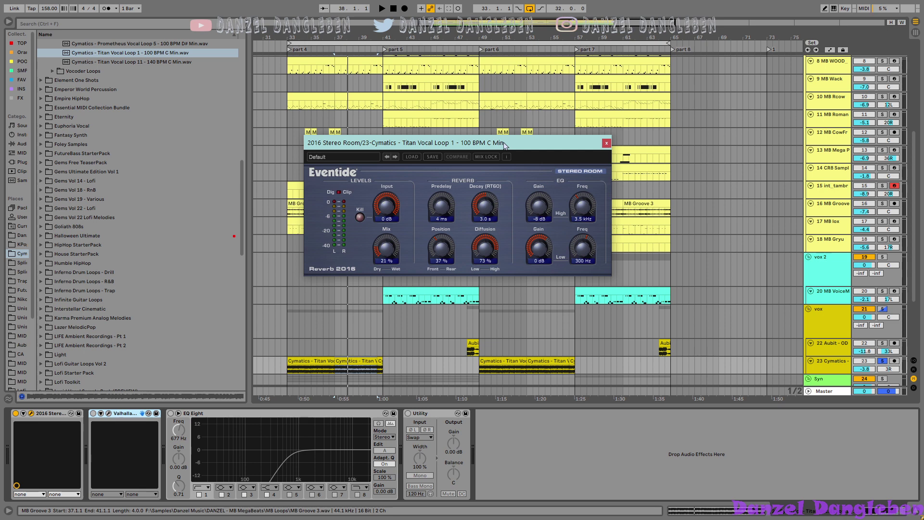
pyautogui.press('space')
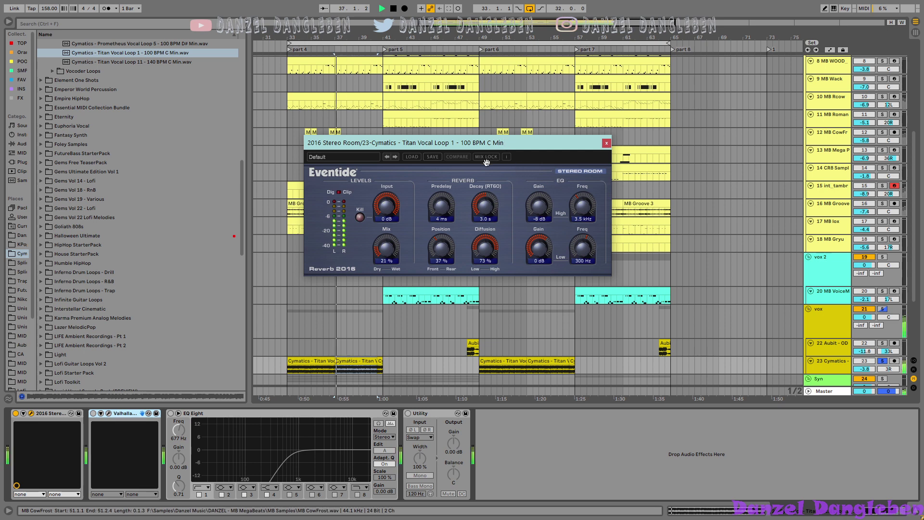
pyautogui.click(15, 412)
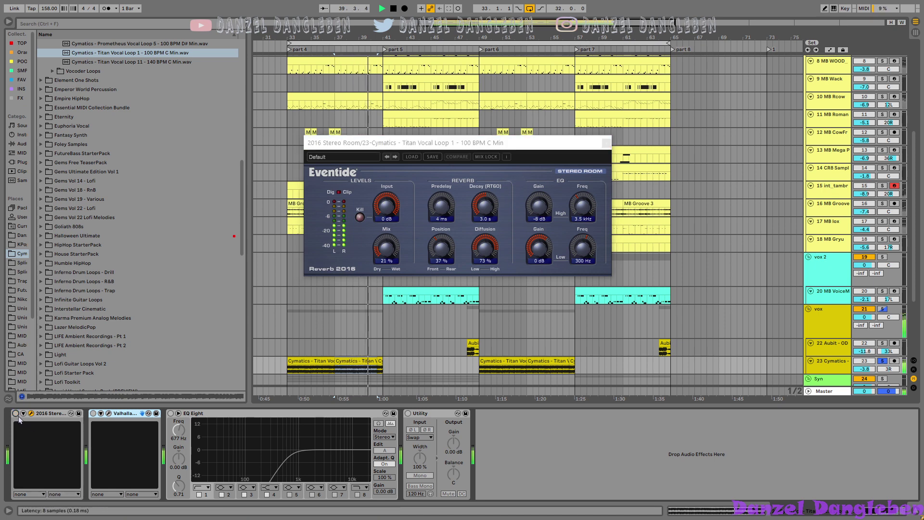
pyautogui.click(16, 414)
pyautogui.press('space')
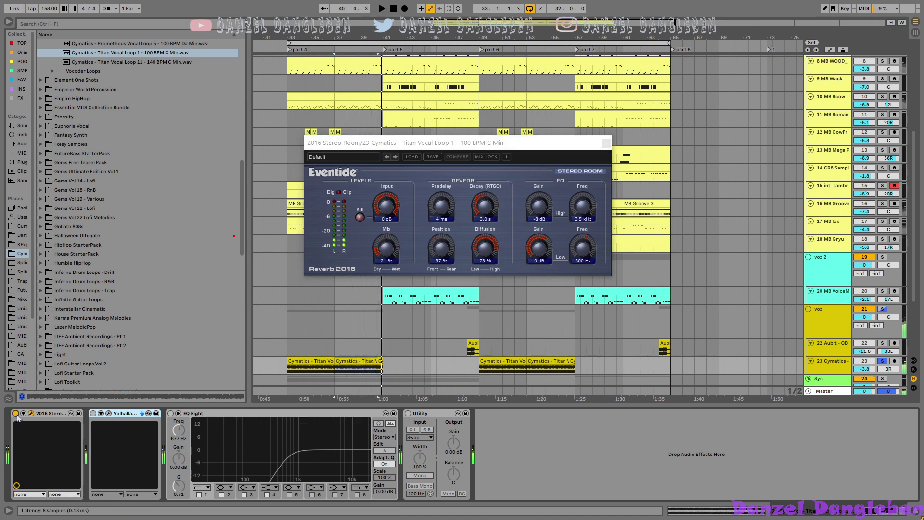
# Step: Turn ValhallaRoom back on, show its settings window, and play the vocal from bar 37 with both reverbs active
pyautogui.click(93, 413)
pyautogui.click(108, 414)
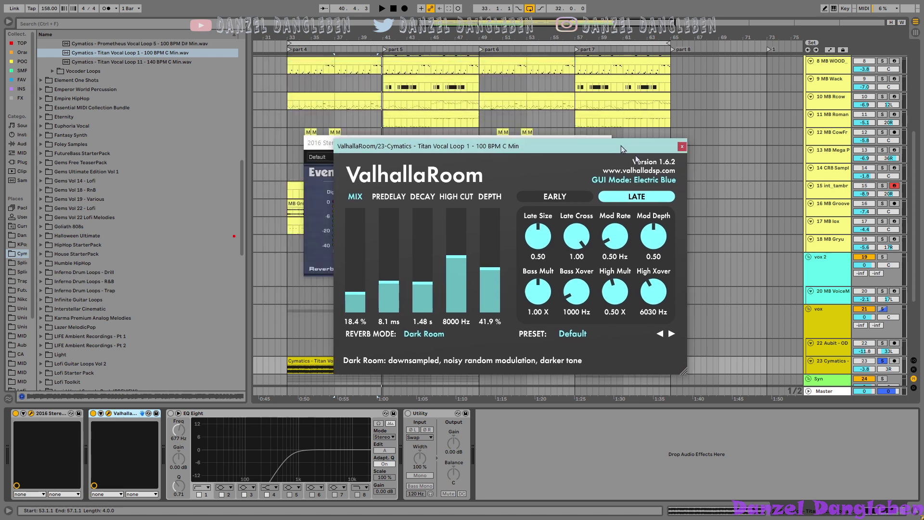
pyautogui.click(600, 150)
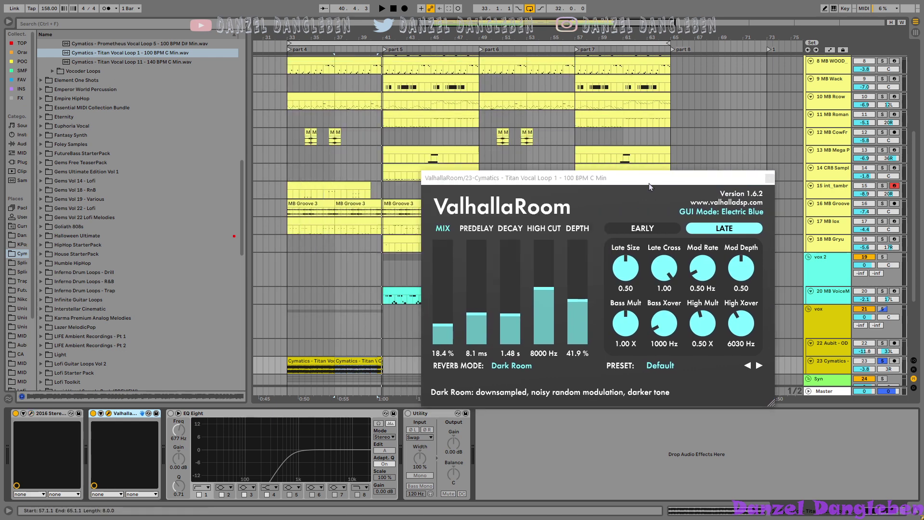
pyautogui.moveTo(643, 182); pyautogui.dragTo(525, 135)
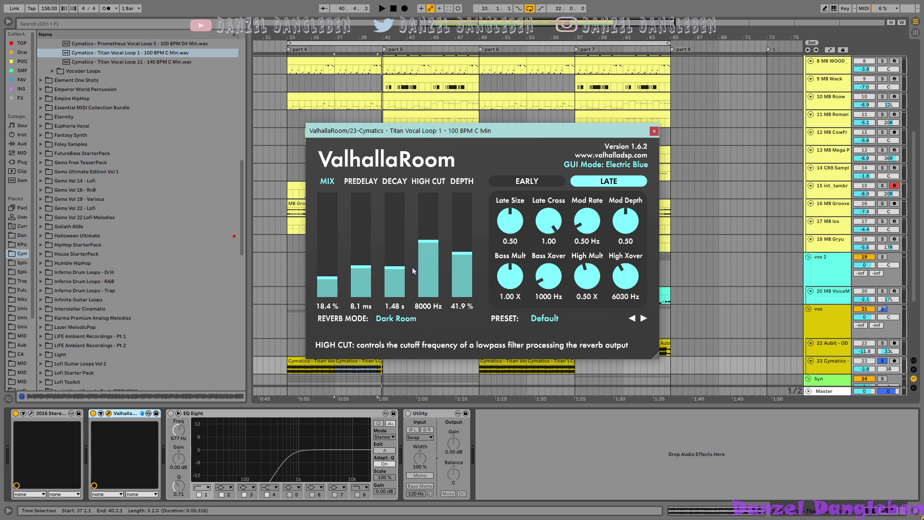
pyautogui.press('space')
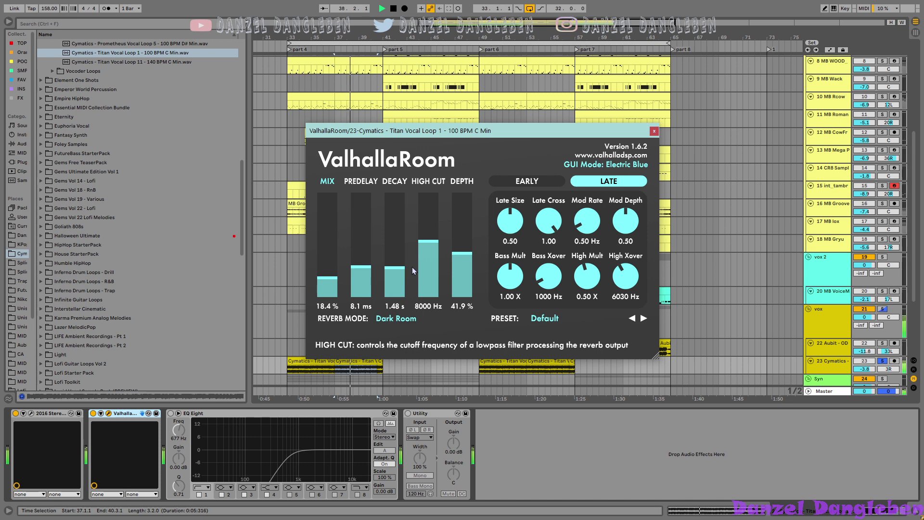
pyautogui.press('space')
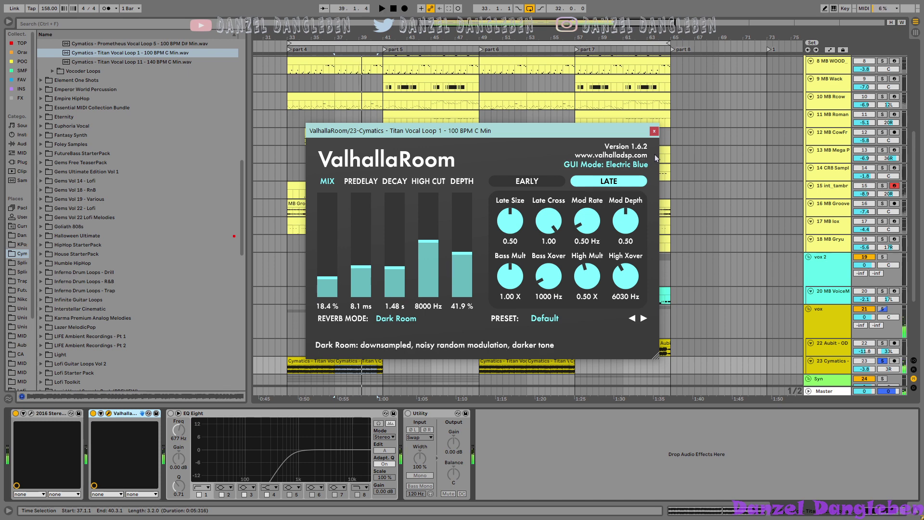
# Step: Close the ValhallaRoom window, turn EQ Eight back on, and play the vocal through the full effects chain
pyautogui.click(654, 131)
pyautogui.click(170, 413)
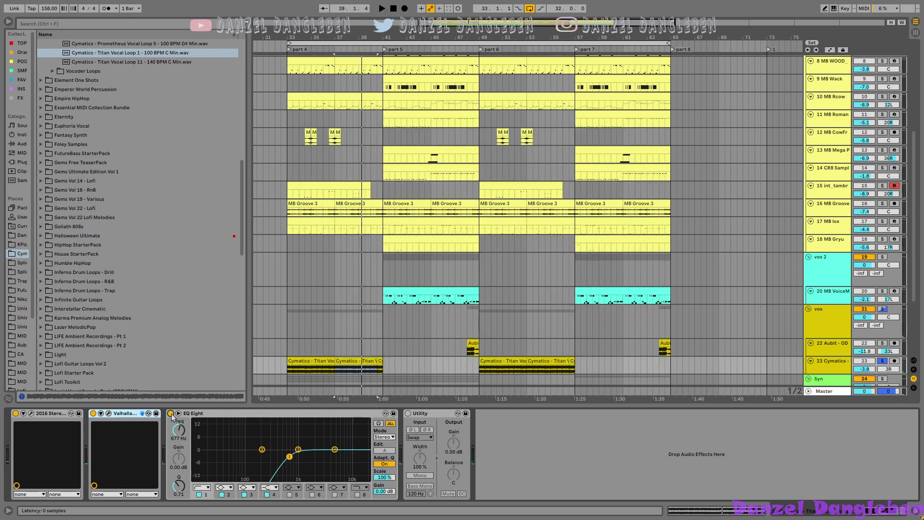
pyautogui.press('space')
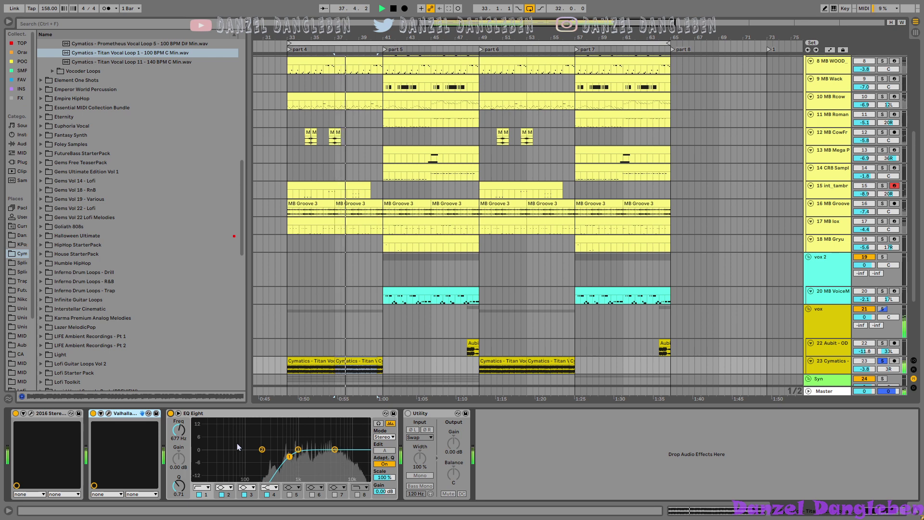
pyautogui.press('space')
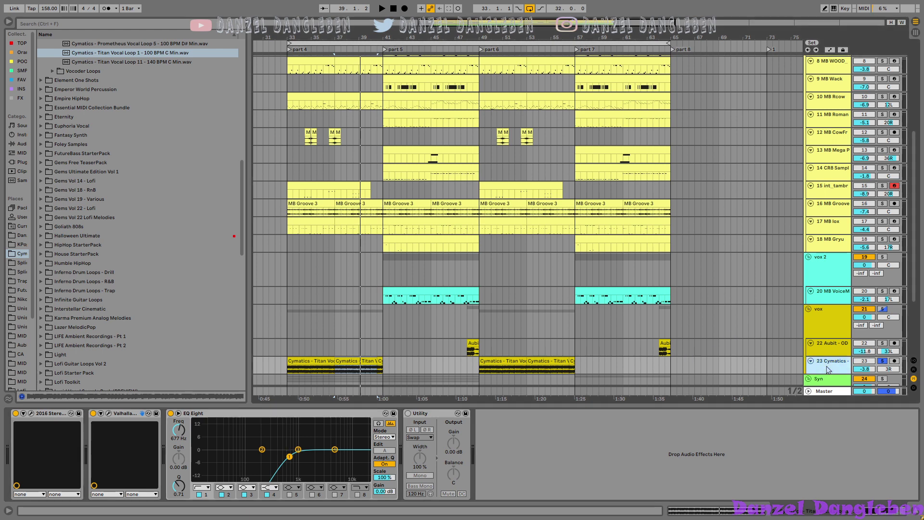
# Step: Solo the Aubit vocal track 22, play its clip from bar 48, and stop playback
pyautogui.click(835, 351)
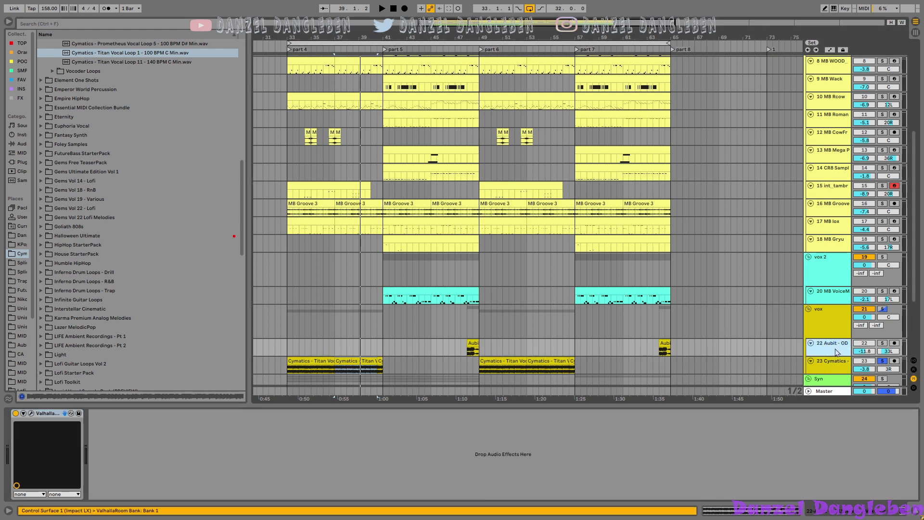
pyautogui.click(461, 349)
pyautogui.click(466, 350)
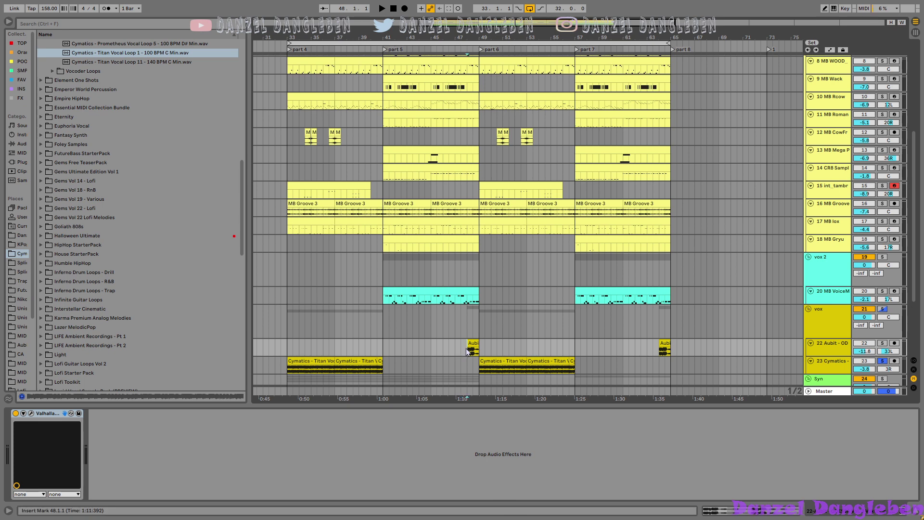
pyautogui.click(821, 348)
pyautogui.press('s')
pyautogui.press('space')
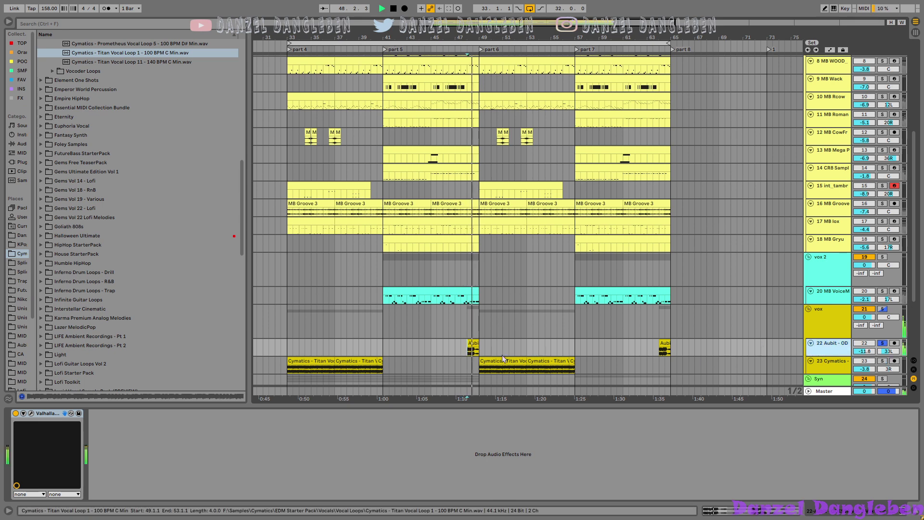
pyautogui.press('space')
# Step: Reveal the bar 48 Aubit clip's sample in the browser, and view the clip's waveform and audio settings alongside it
pyautogui.rightClick(468, 349)
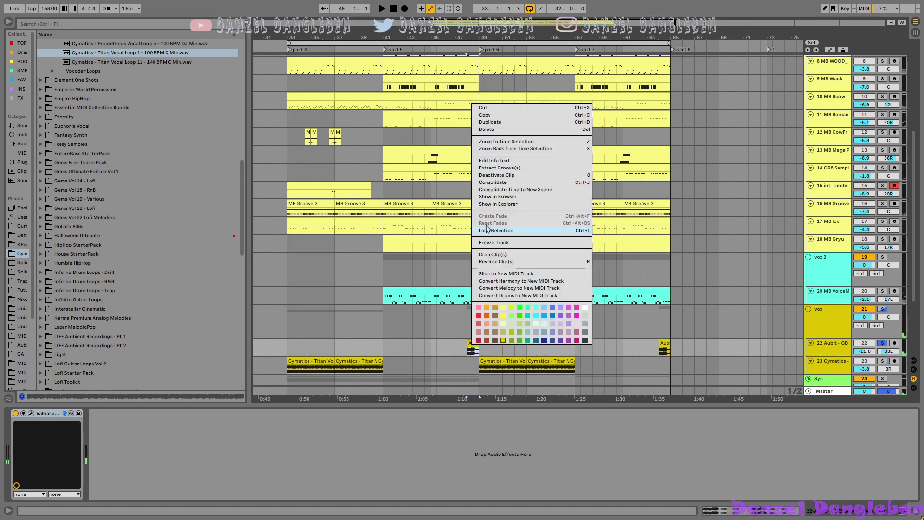
pyautogui.click(497, 197)
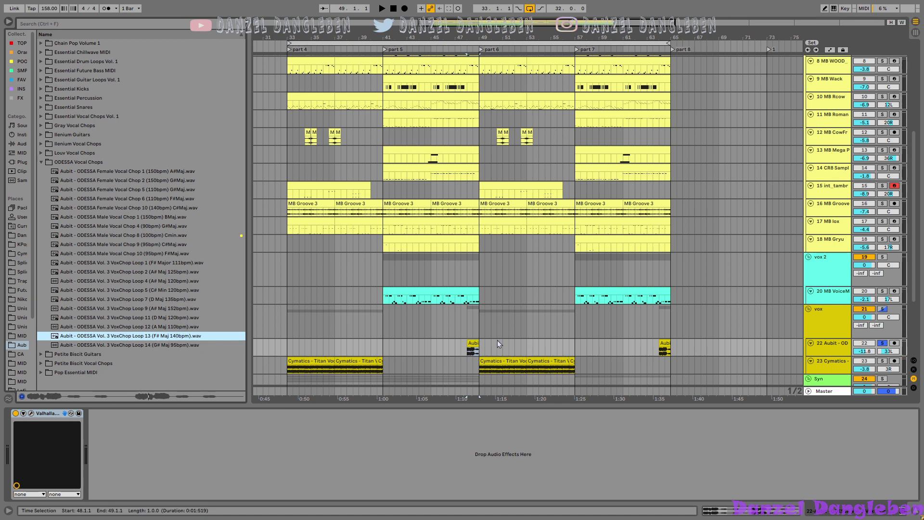
pyautogui.doubleClick(473, 343)
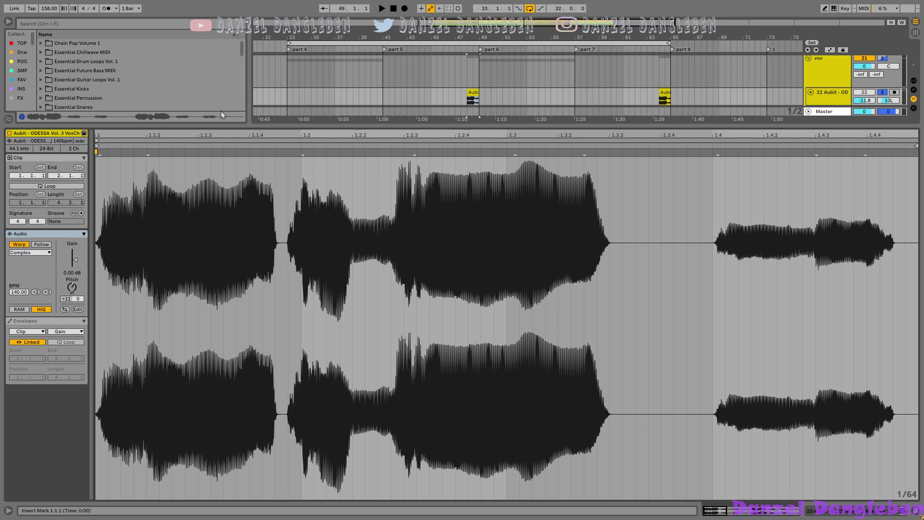
pyautogui.scroll(-10, 186, 73)
pyautogui.scroll(-4, 186, 74)
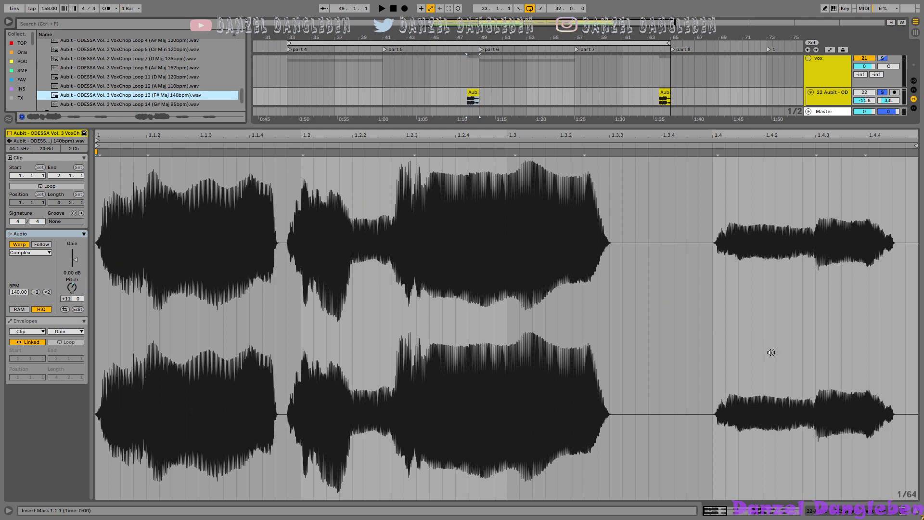
# Step: Hide the clip view, play the Aubit clip near bar 48, and show the Aubit track 22's device chain
pyautogui.click(917, 511)
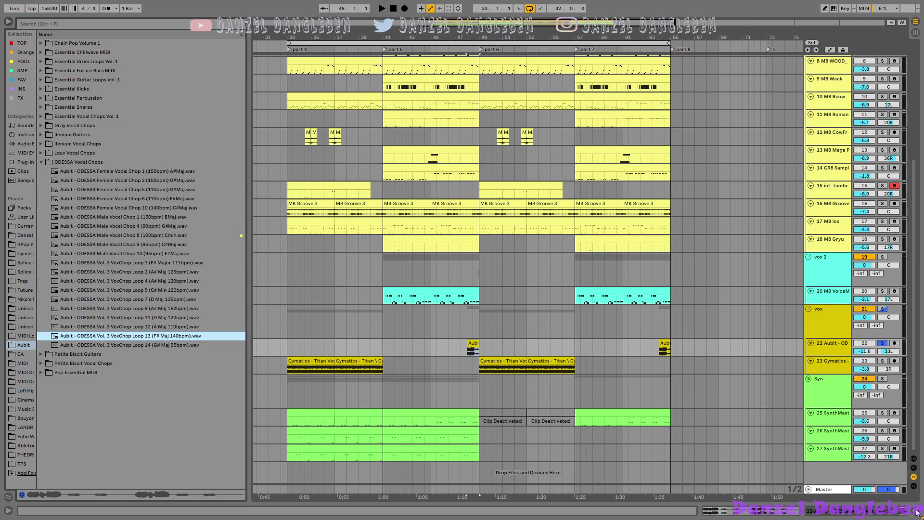
pyautogui.click(470, 351)
pyautogui.press('space')
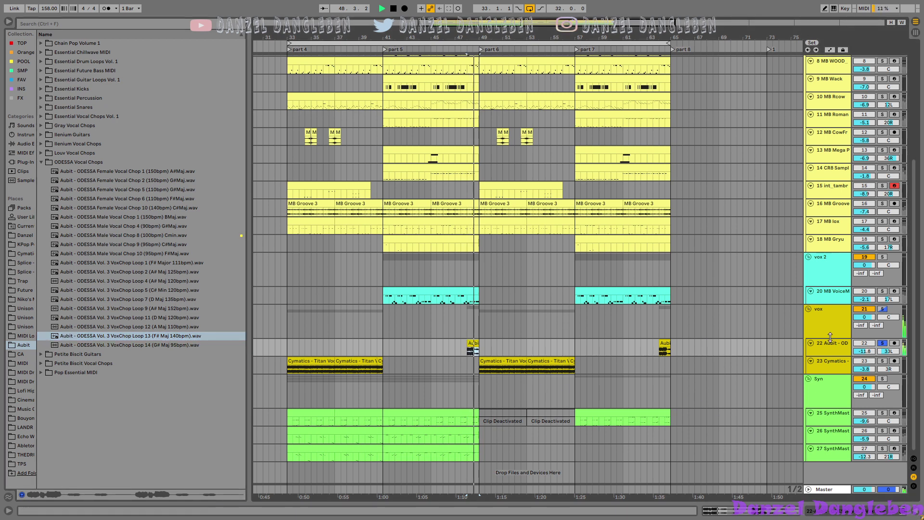
pyautogui.doubleClick(823, 346)
pyautogui.press('space')
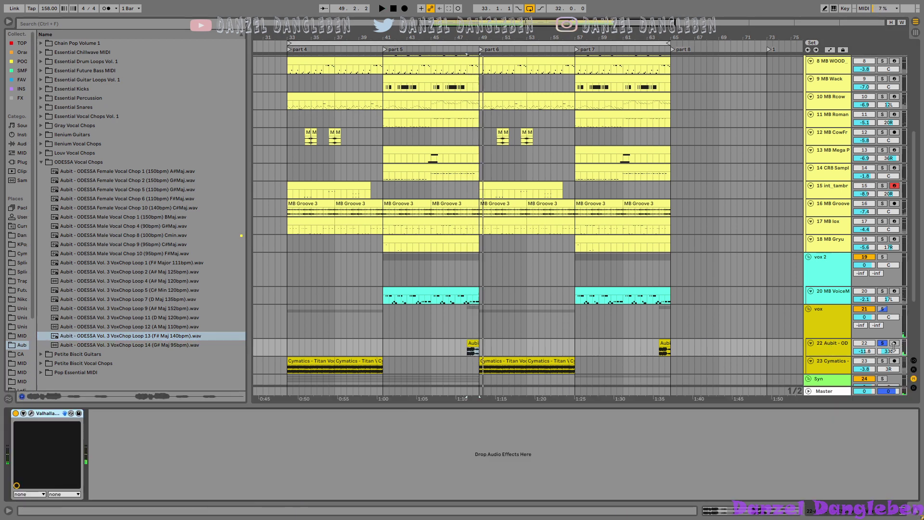
# Step: Try panning the Aubit track 22 to 50L, play its clip from bar 48, and undo the panning change
pyautogui.moveTo(893, 345); pyautogui.dragTo(887, 358)
pyautogui.click(891, 355)
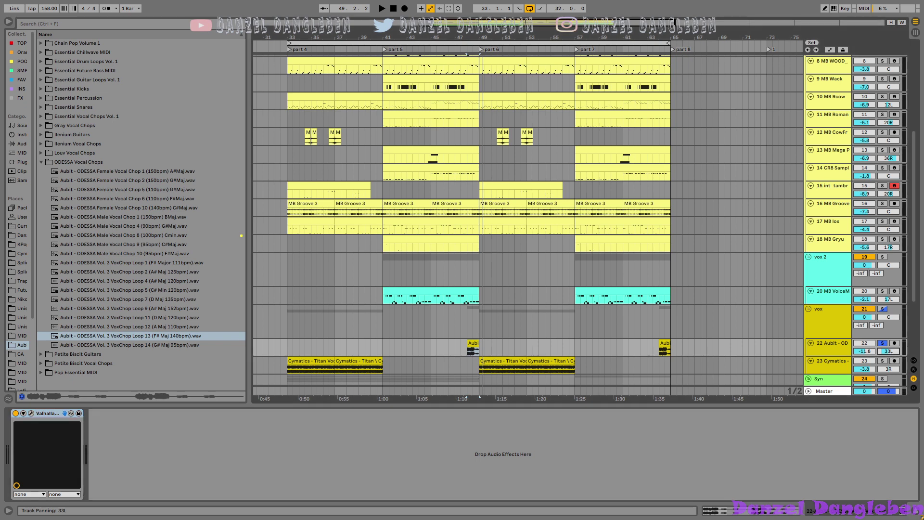
pyautogui.press('space')
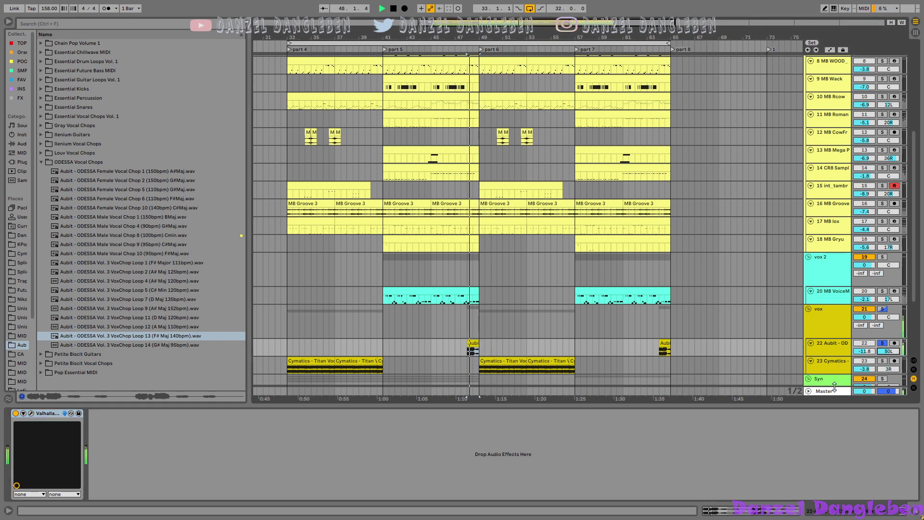
pyautogui.press('space')
pyautogui.hotkey('ctrl', 'z')
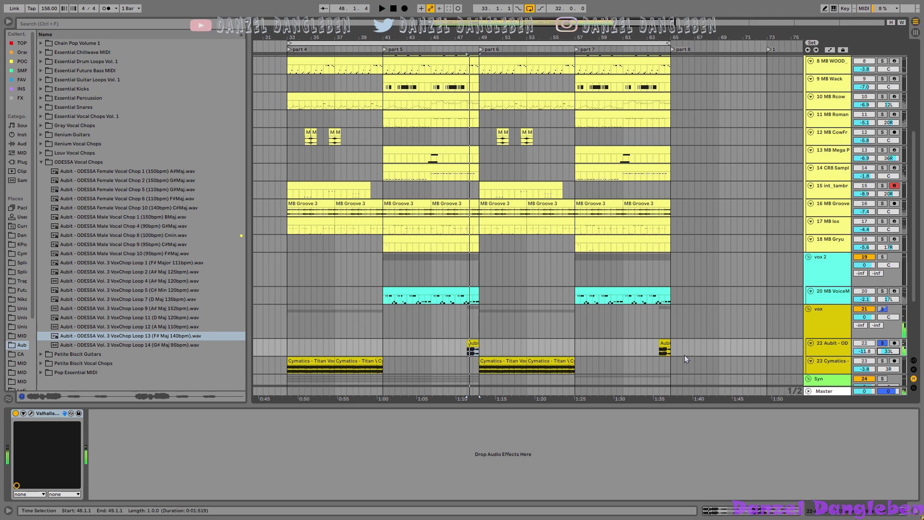
# Step: Show the ValhallaRoom settings on the Aubit track 22, play the clip with them in view, and close the plugin window
pyautogui.click(32, 412)
pyautogui.press('space')
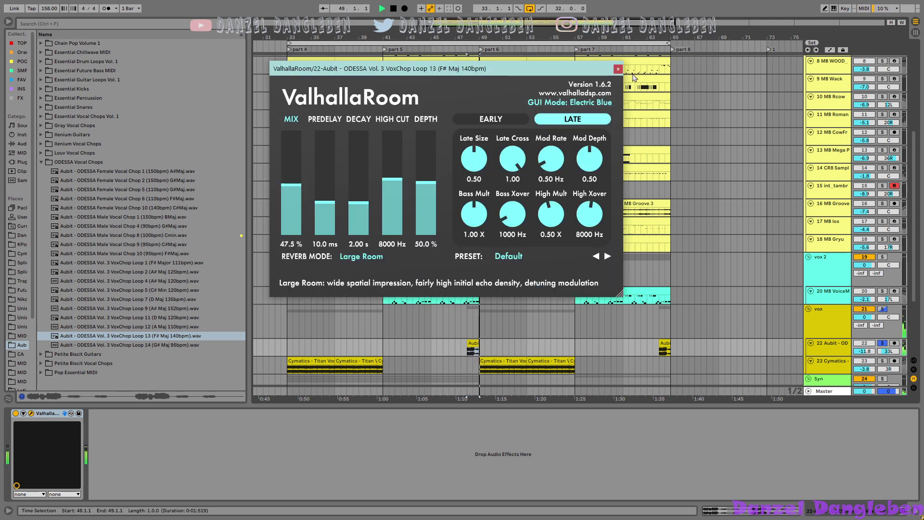
pyautogui.press('space')
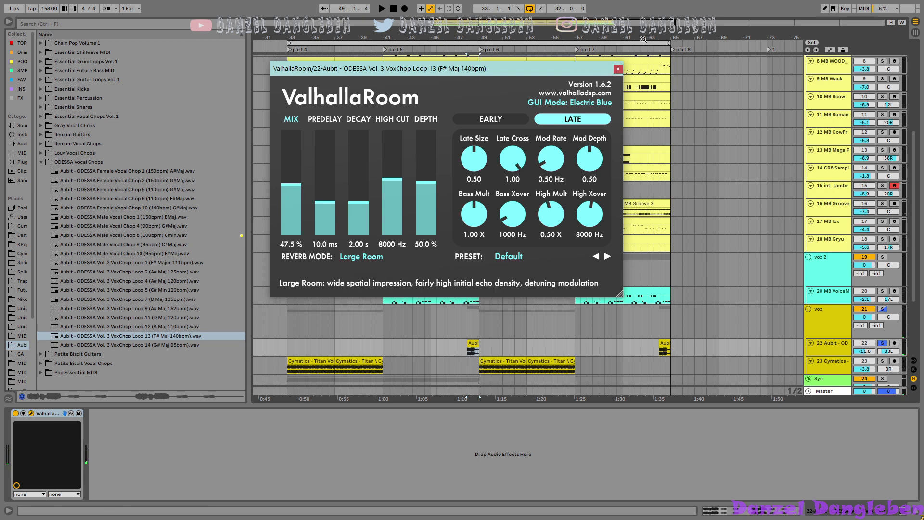
pyautogui.click(618, 69)
# Step: Examine the Utility effect on the vox, Syn and vox 2 group tracks, and play the Aubit clip again
pyautogui.click(833, 330)
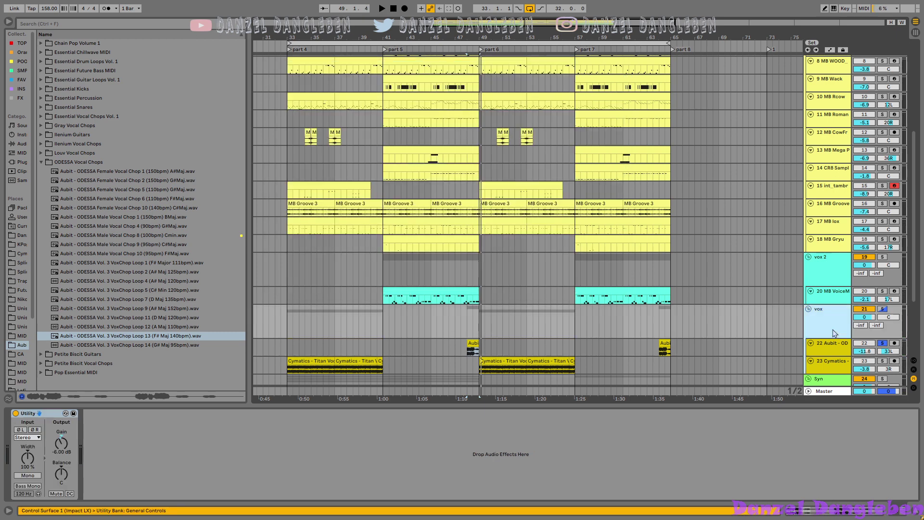
pyautogui.scroll(-3, 832, 332)
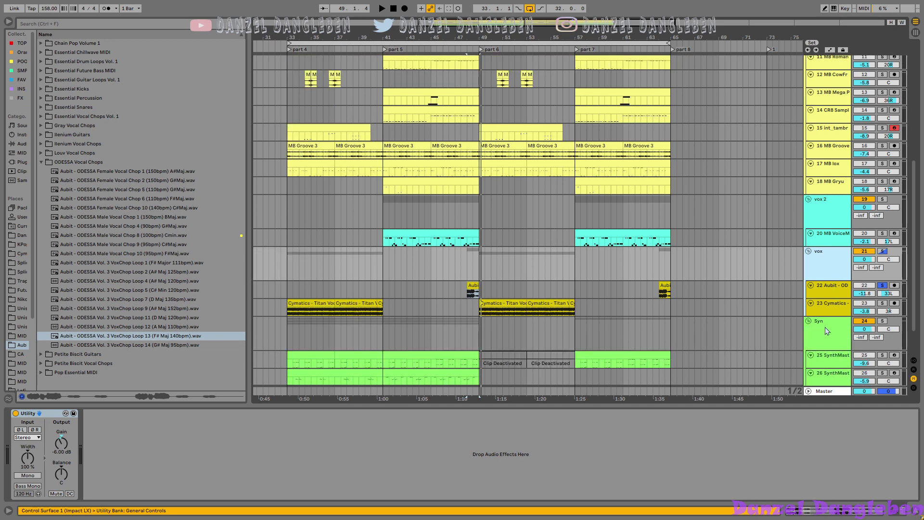
pyautogui.click(826, 332)
pyautogui.click(833, 279)
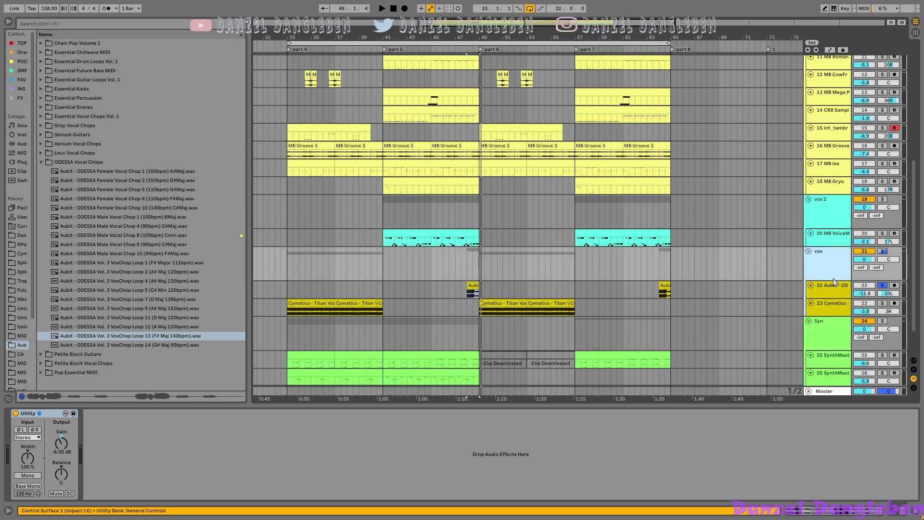
pyautogui.click(844, 339)
pyautogui.scroll(-2, 845, 339)
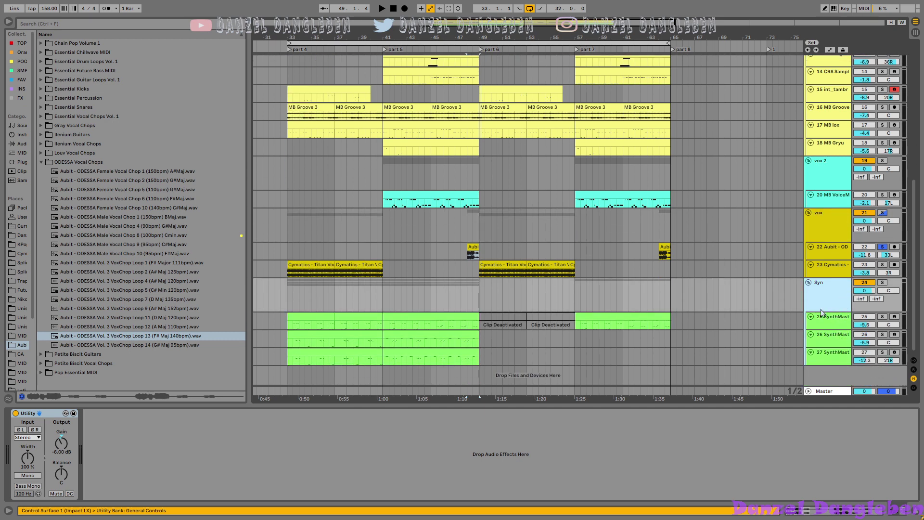
pyautogui.click(824, 225)
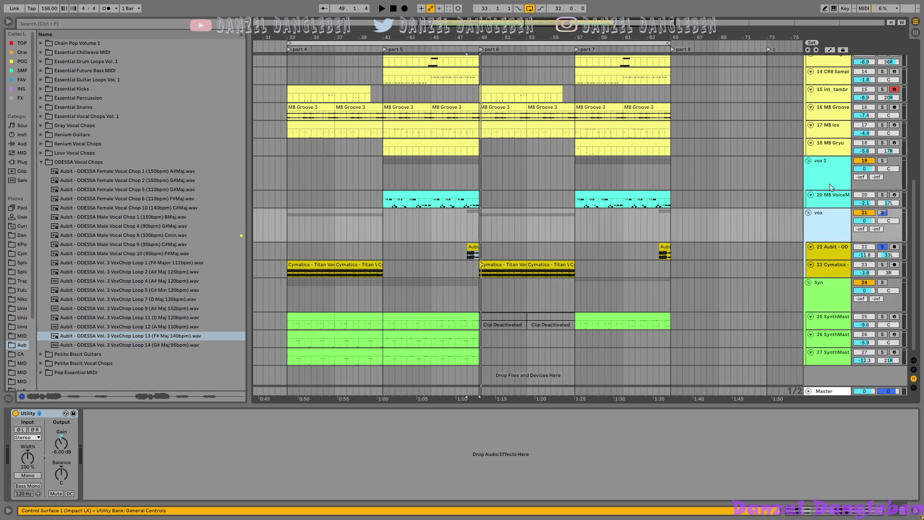
pyautogui.click(833, 171)
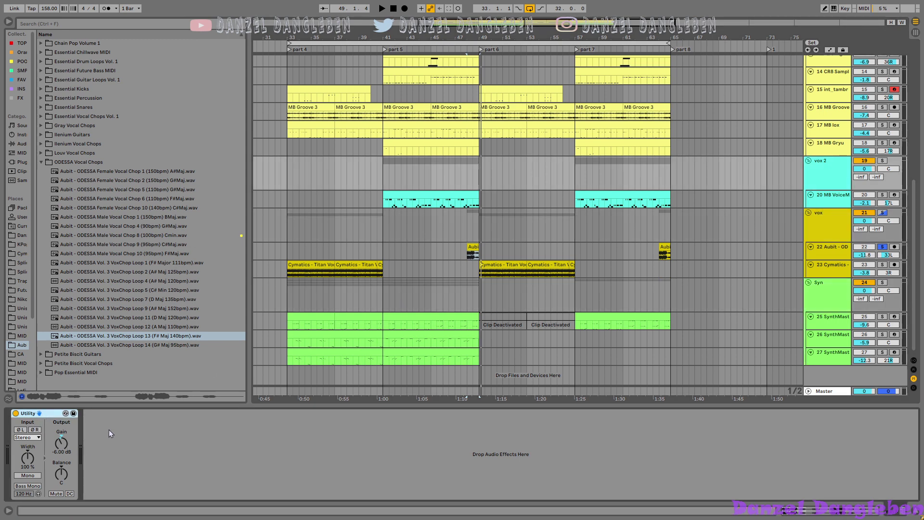
pyautogui.press('space')
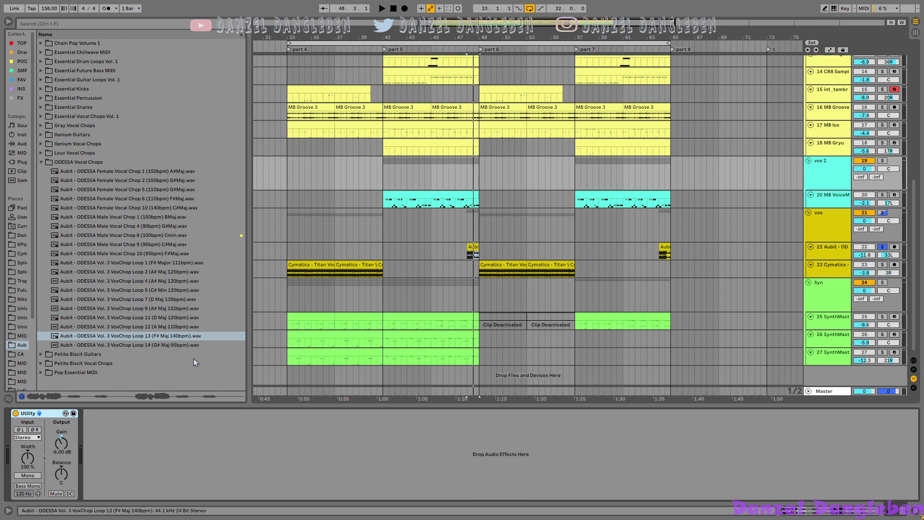
pyautogui.scroll(3, 356, 289)
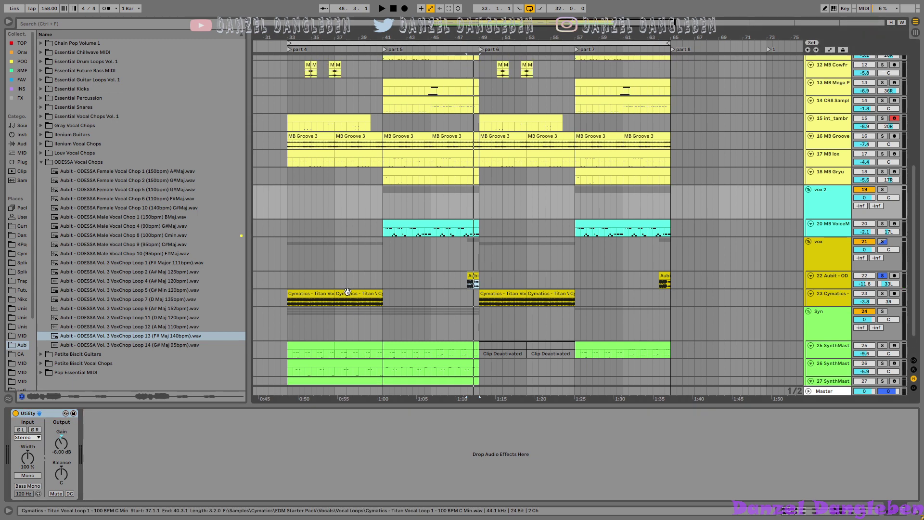
pyautogui.click(824, 235)
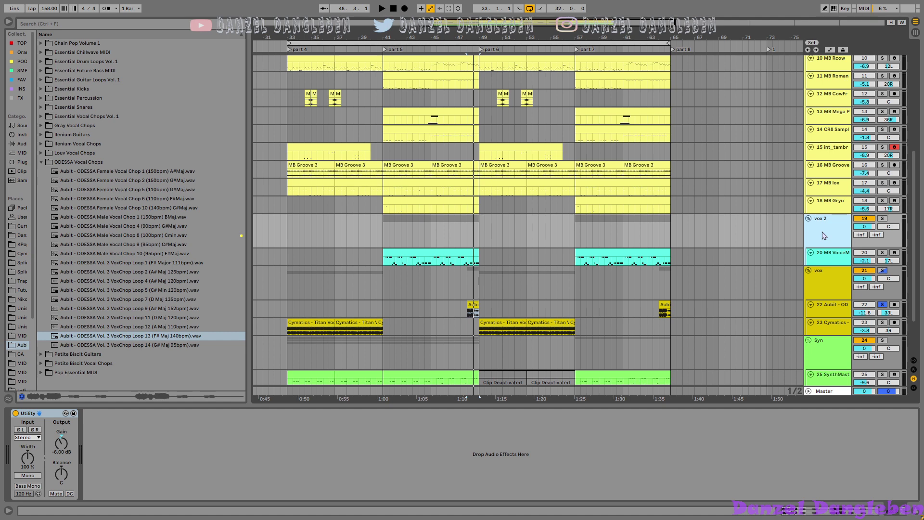
# Step: Show the MB VoiceMix track 20's devices, solo the track, and play its part from bar 41
pyautogui.click(828, 258)
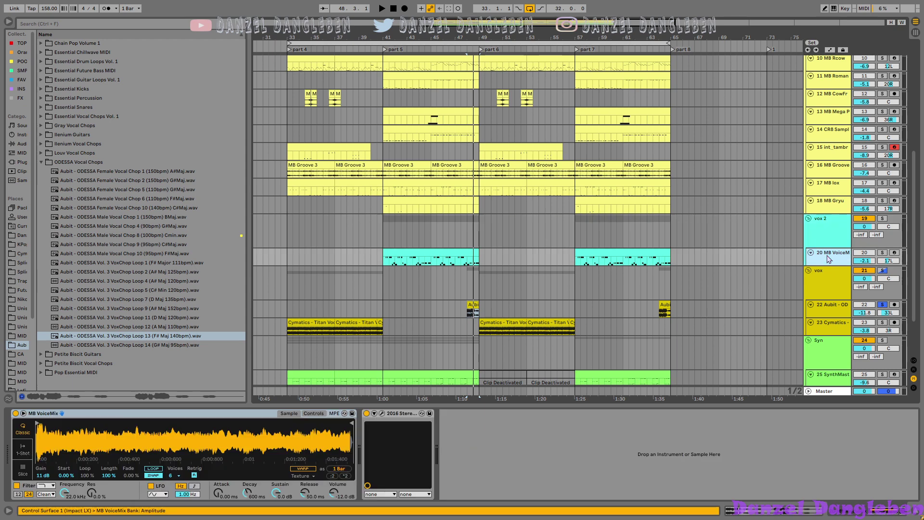
pyautogui.click(384, 261)
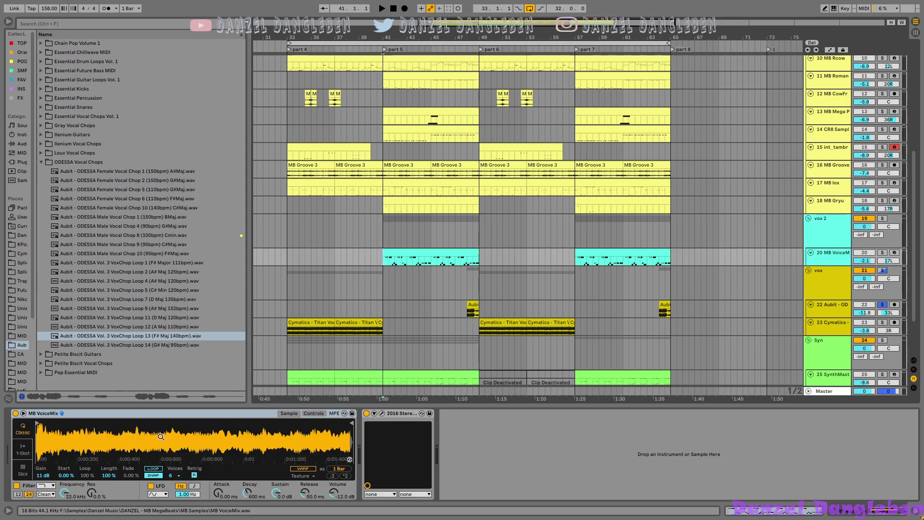
pyautogui.press('space')
pyautogui.click(881, 252)
pyautogui.press('space')
pyautogui.press('space')
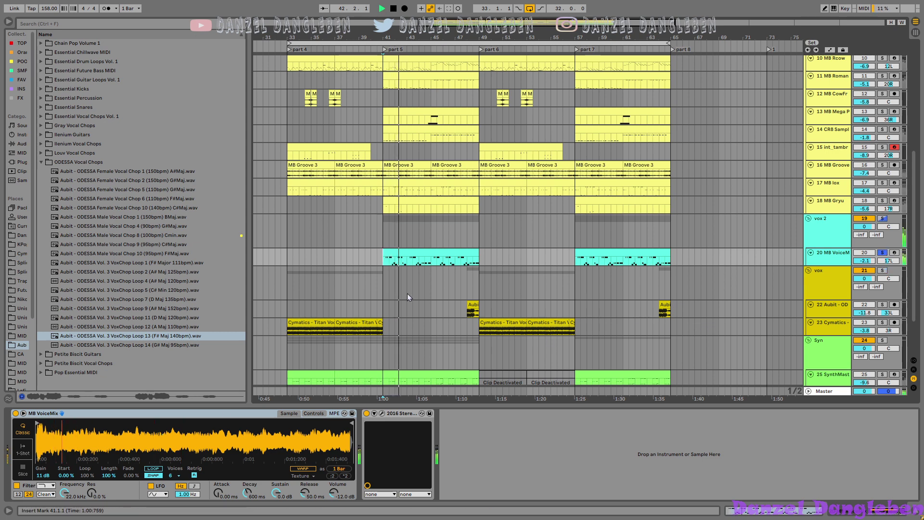
# Step: View the MIDI notes of the MB VoiceMix clip at bar 41 during playback, stop, and return to the device chain
pyautogui.doubleClick(411, 255)
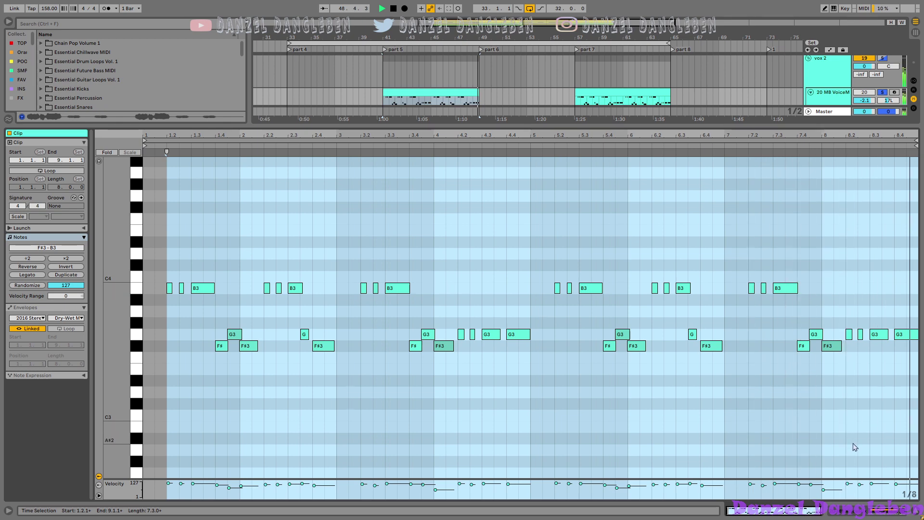
pyautogui.press('space')
pyautogui.click(625, 445)
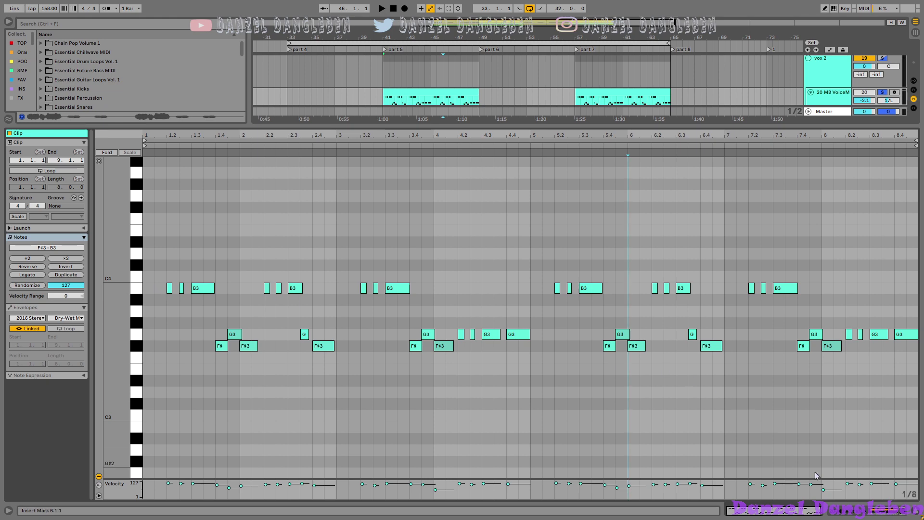
pyautogui.hotkey('shift', 'Tab')
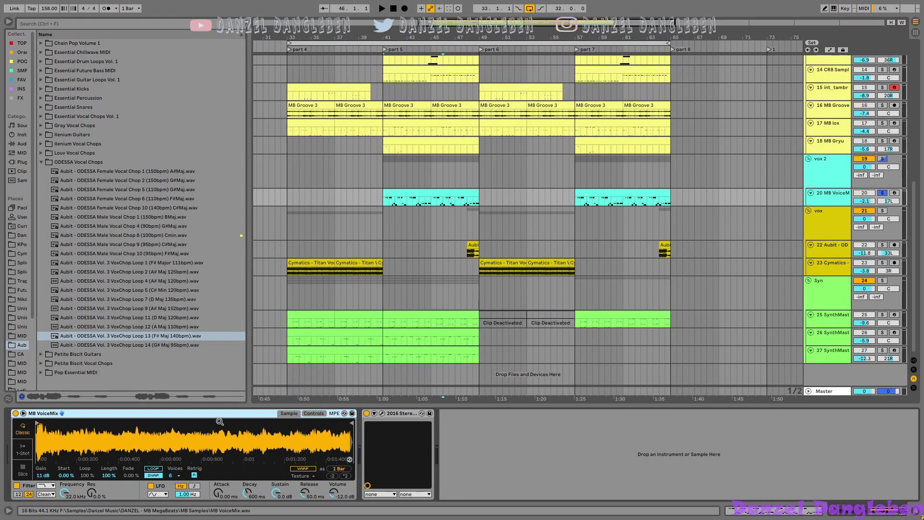
# Step: Select the MB VoiceMix clip at bar 41, show the 2016 Stereo Room settings, and move the plugin window clear of the clips
pyautogui.click(413, 195)
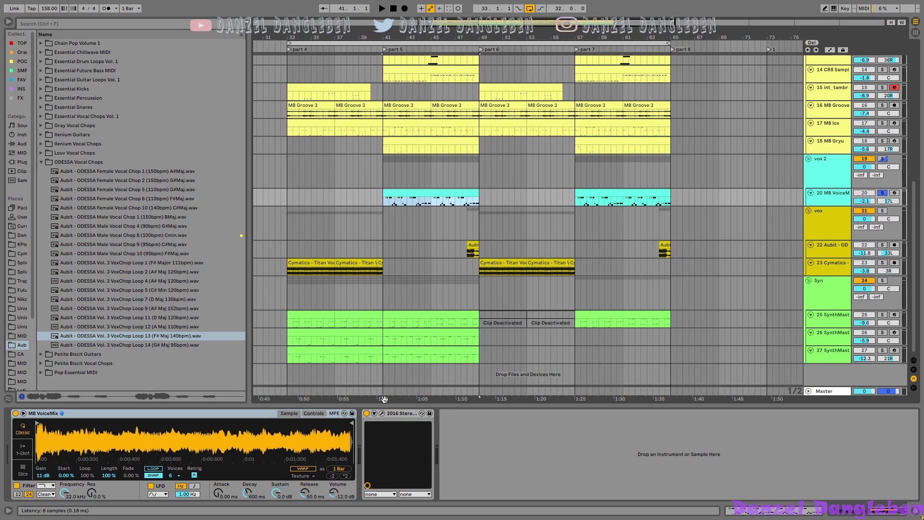
pyautogui.click(382, 416)
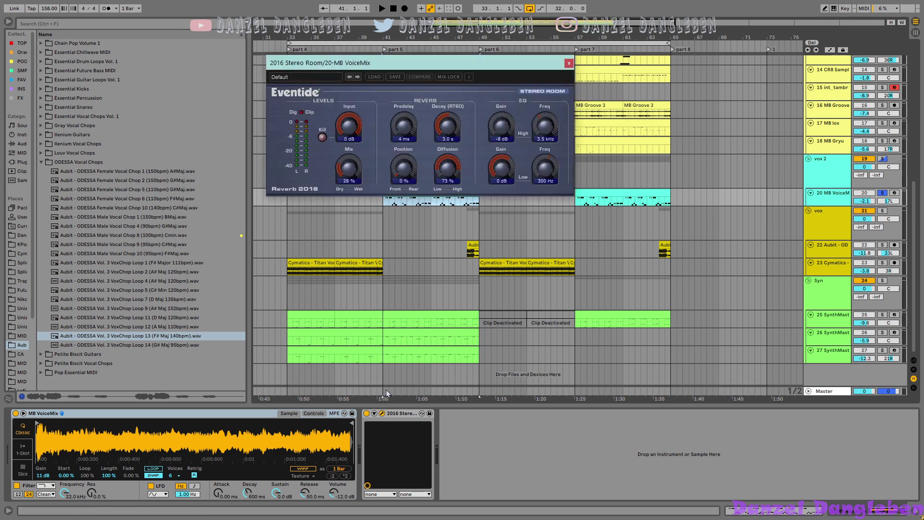
pyautogui.moveTo(435, 70); pyautogui.dragTo(540, 197)
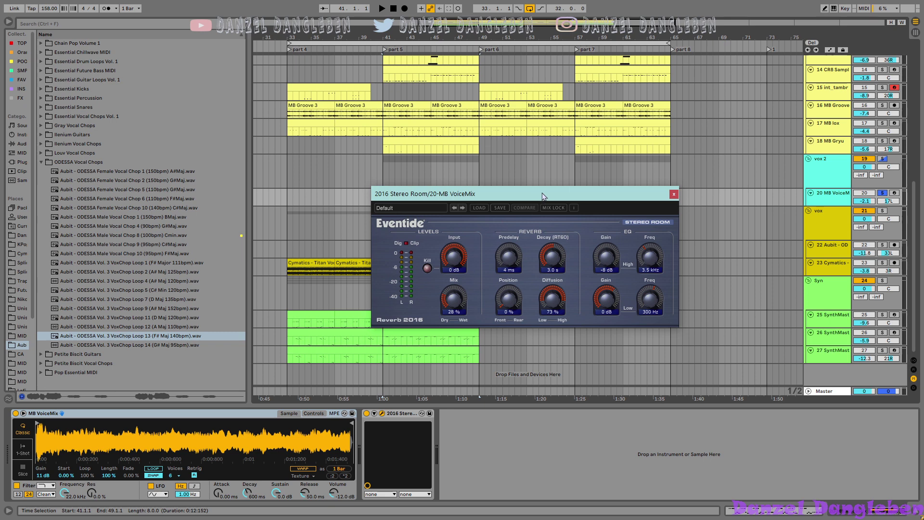
pyautogui.moveTo(543, 196); pyautogui.dragTo(598, 241)
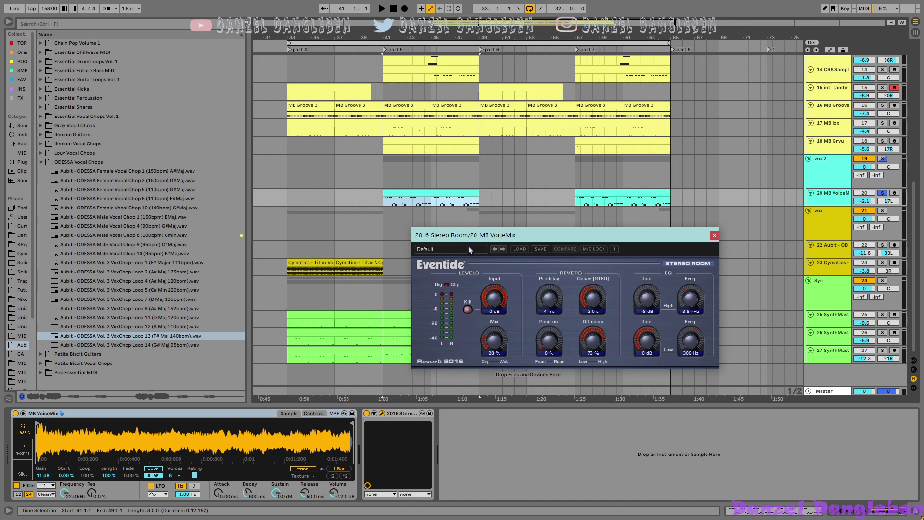
# Step: Toggle the 2016 Stereo Room to compare the MB VoiceMix part with and without reverb from bar 41, and close its window
pyautogui.click(368, 416)
pyautogui.press('space')
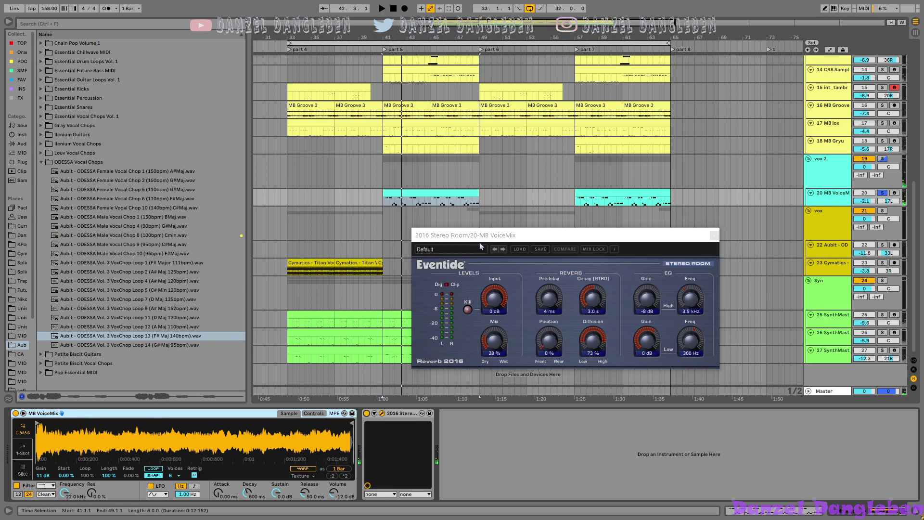
pyautogui.moveTo(479, 235); pyautogui.dragTo(360, 212)
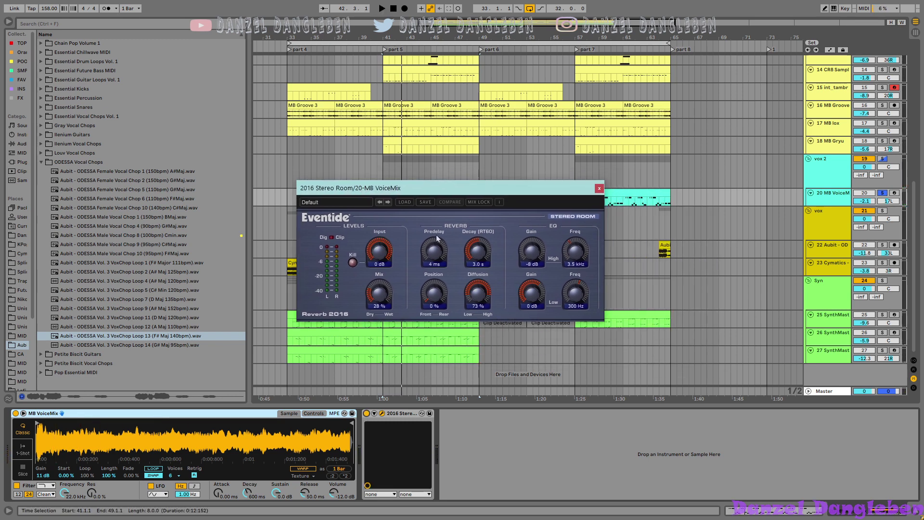
pyautogui.press('space')
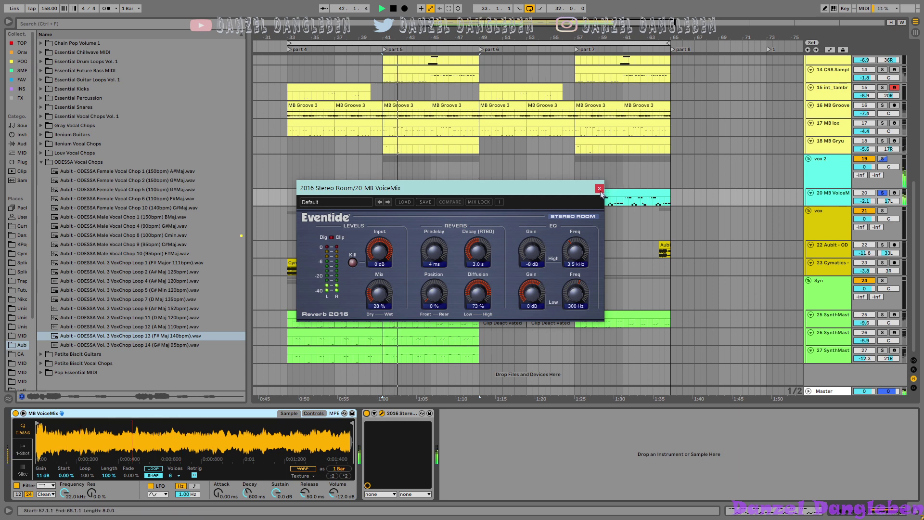
pyautogui.click(599, 188)
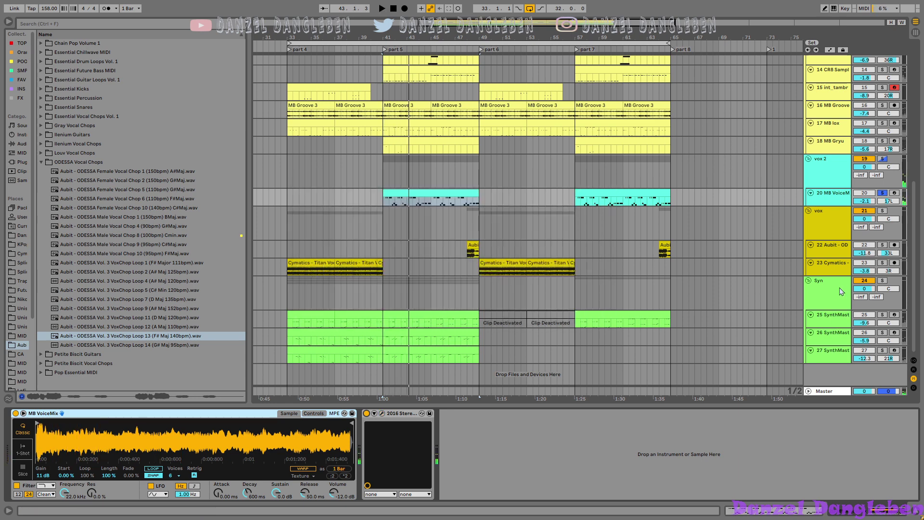
# Step: Solo the SynthMaster track 27, show its Pitch and SynthMaster2 devices, play it from bar 41, and stop playback
pyautogui.click(838, 249)
pyautogui.click(840, 197)
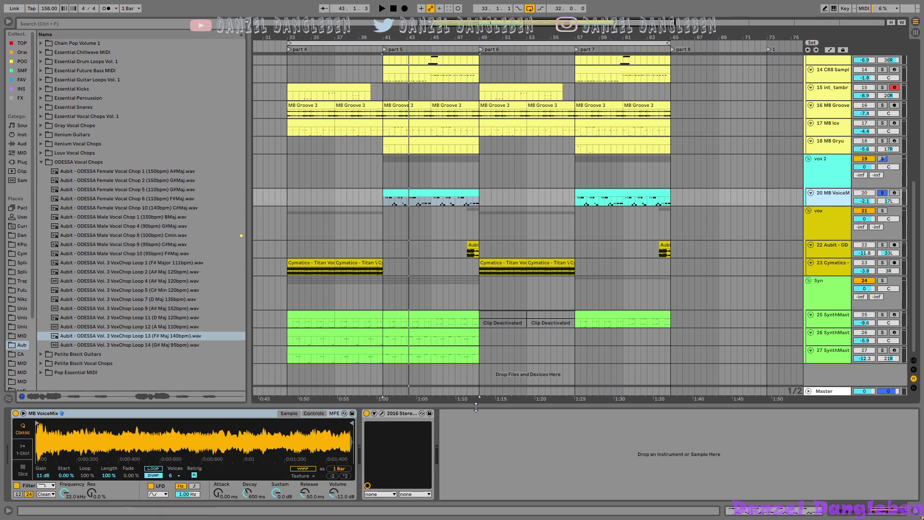
pyautogui.click(829, 354)
pyautogui.press('space')
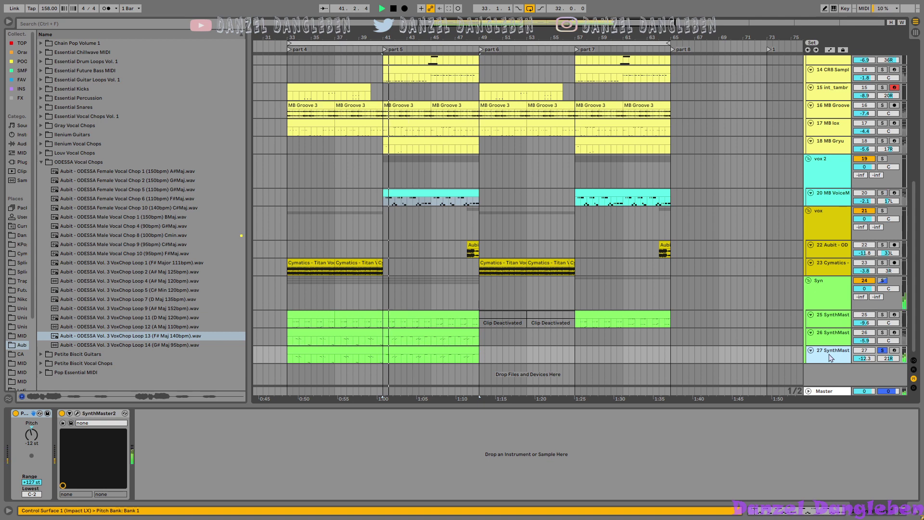
pyautogui.press('space')
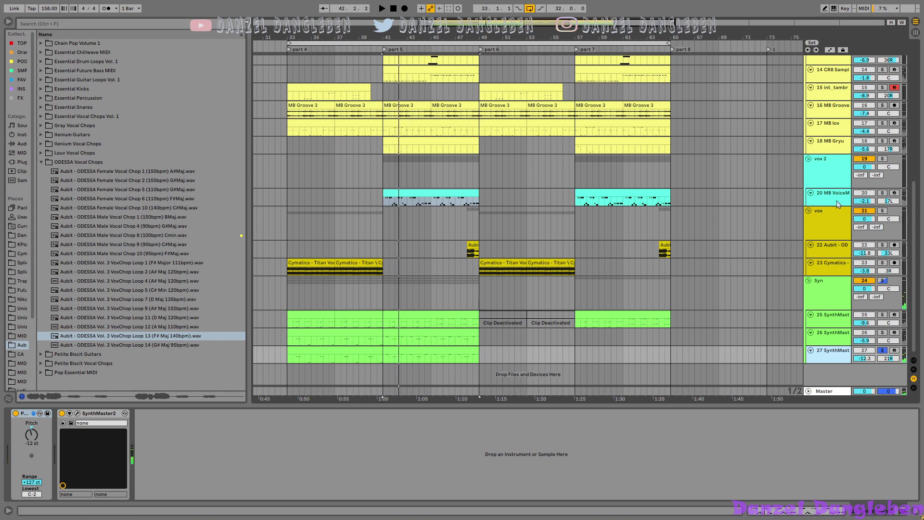
# Step: Bring the MB VoiceMix track 20's sampler and reverb chain back into view
pyautogui.click(824, 152)
pyautogui.click(832, 179)
pyautogui.click(834, 197)
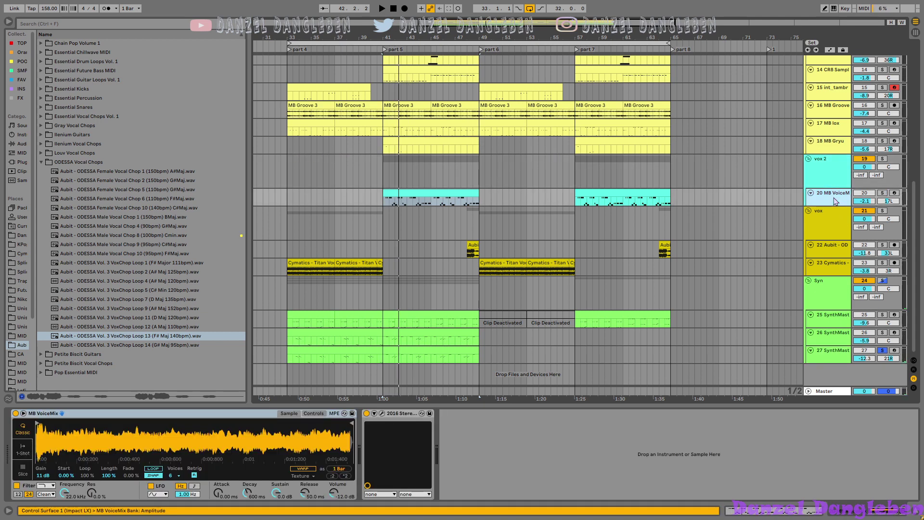
# Step: Solo the MB Gryu track 18, show its bar 41 clip's notes, play them, stop playback, and close the note editor
pyautogui.scroll(2, 571, 257)
pyautogui.scroll(4, 571, 256)
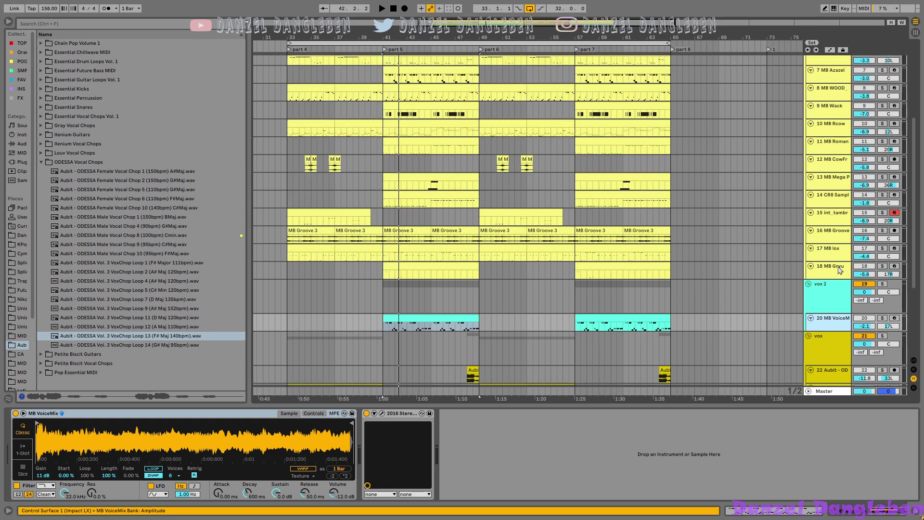
pyautogui.click(838, 266)
pyautogui.press('s')
pyautogui.doubleClick(393, 275)
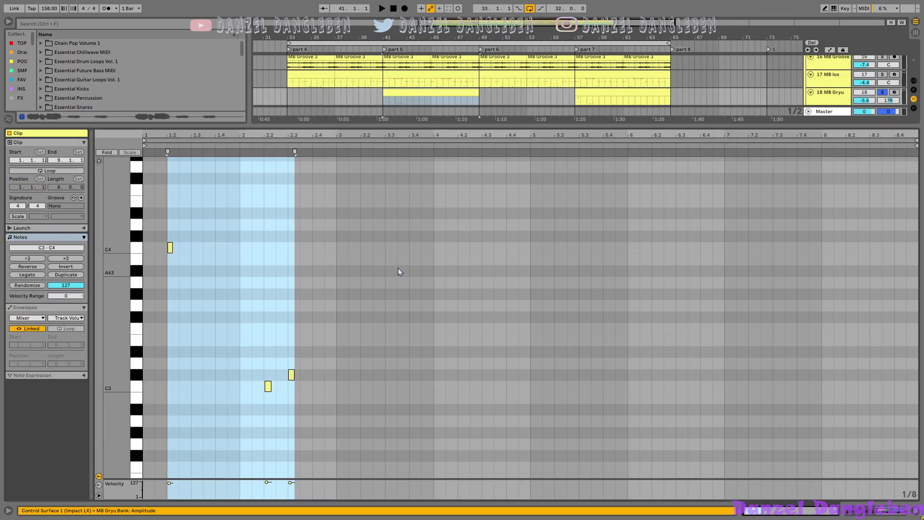
pyautogui.press('space')
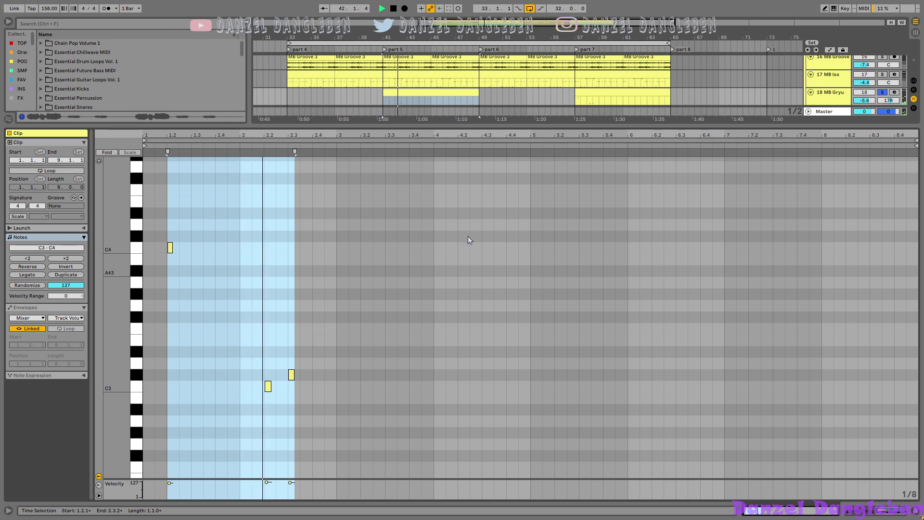
pyautogui.click(838, 95)
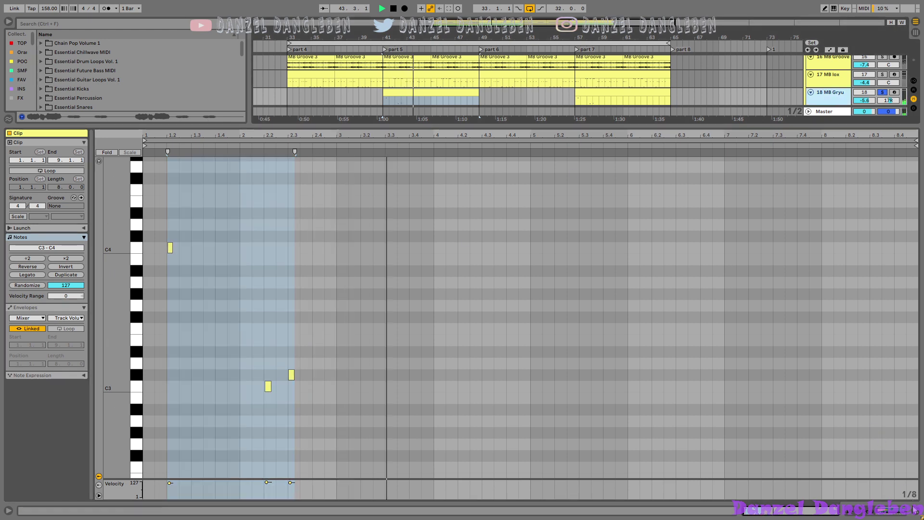
pyautogui.press('space')
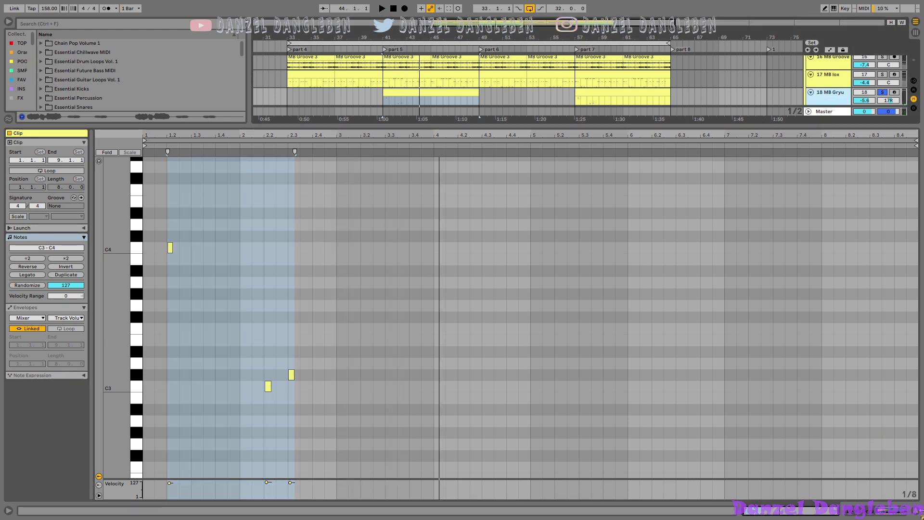
pyautogui.click(916, 512)
# Step: Solo the MB Rcow track 10, play it from bar 41, and stop playback
pyautogui.scroll(4, 499, 284)
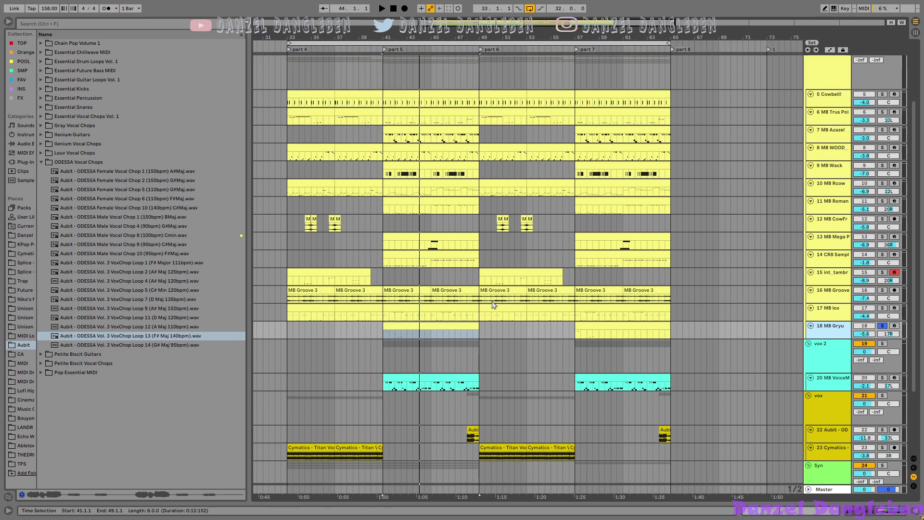
pyautogui.scroll(3, 492, 303)
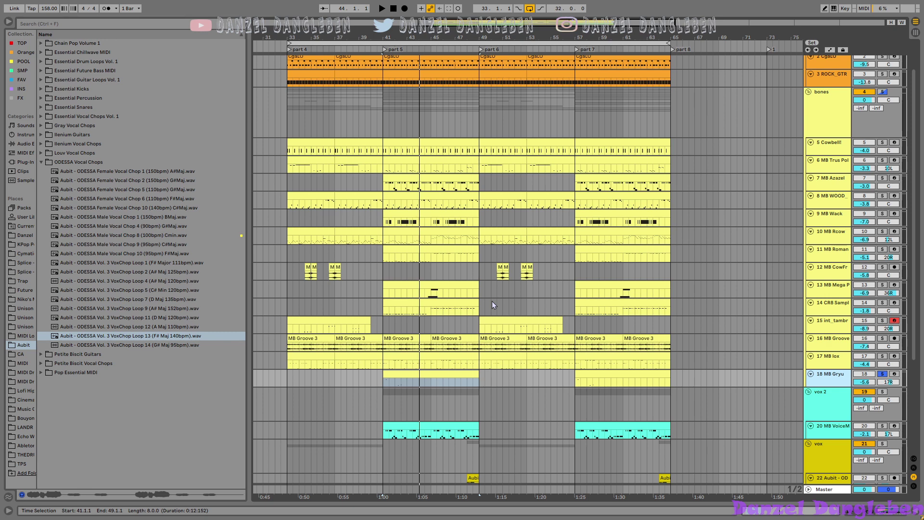
pyautogui.click(454, 233)
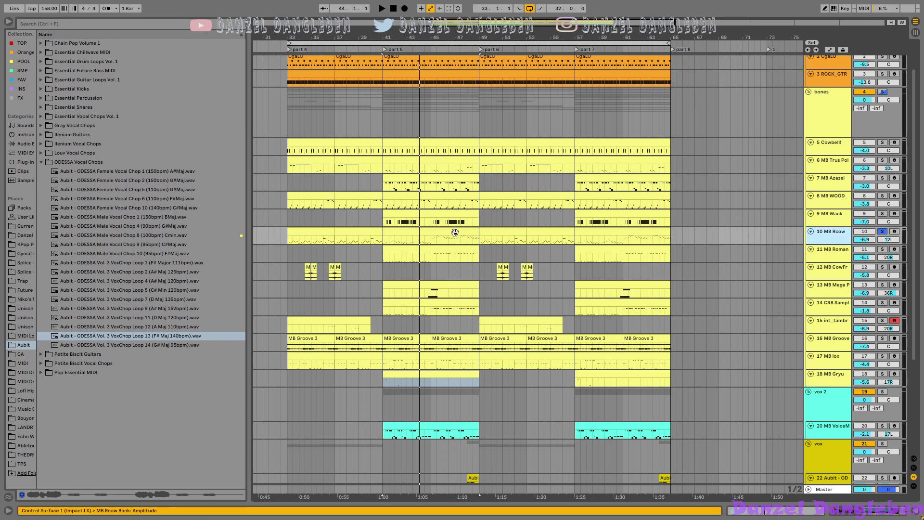
pyautogui.press('space')
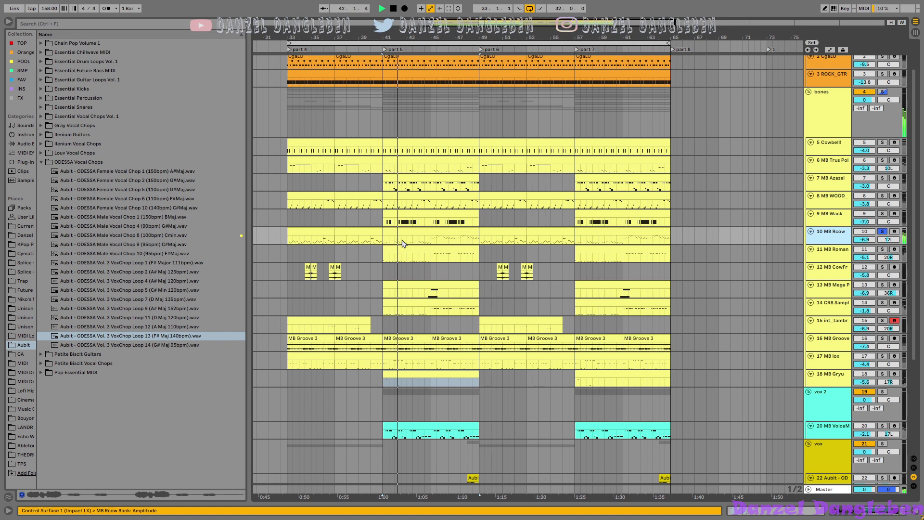
pyautogui.press('space')
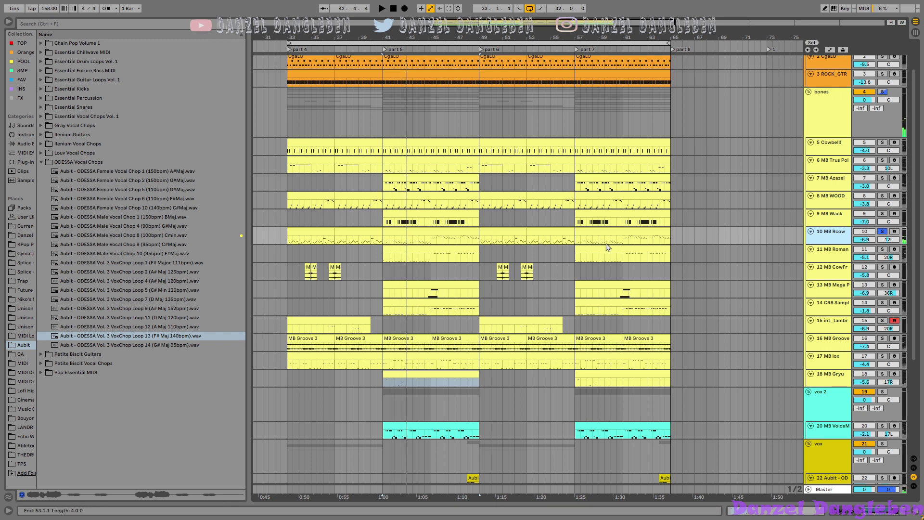
# Step: Solo the MB Gryu track 18 again, play it from bar 41, and stop playback
pyautogui.click(836, 381)
pyautogui.press('space')
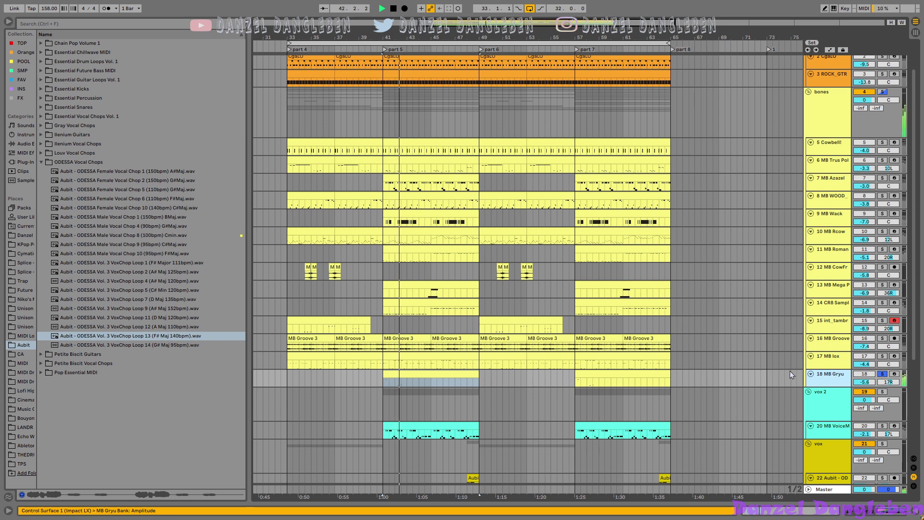
pyautogui.press('space')
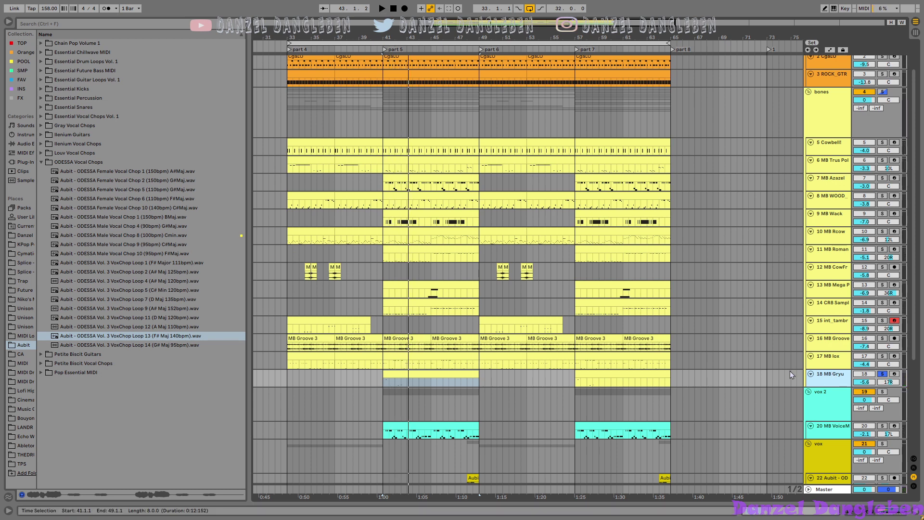
# Step: Solo the MB lox track 17, play it from bar 41, show its sampler device, and stop playback
pyautogui.click(826, 361)
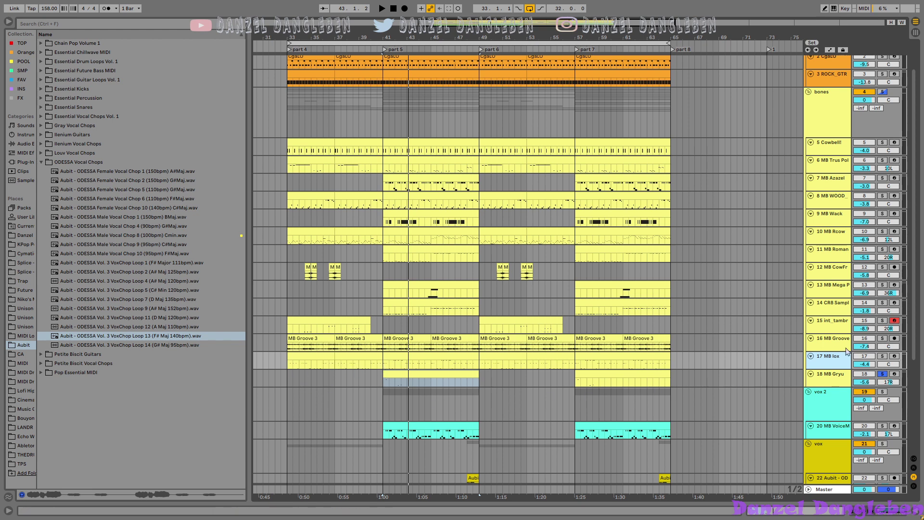
pyautogui.click(882, 356)
pyautogui.press('space')
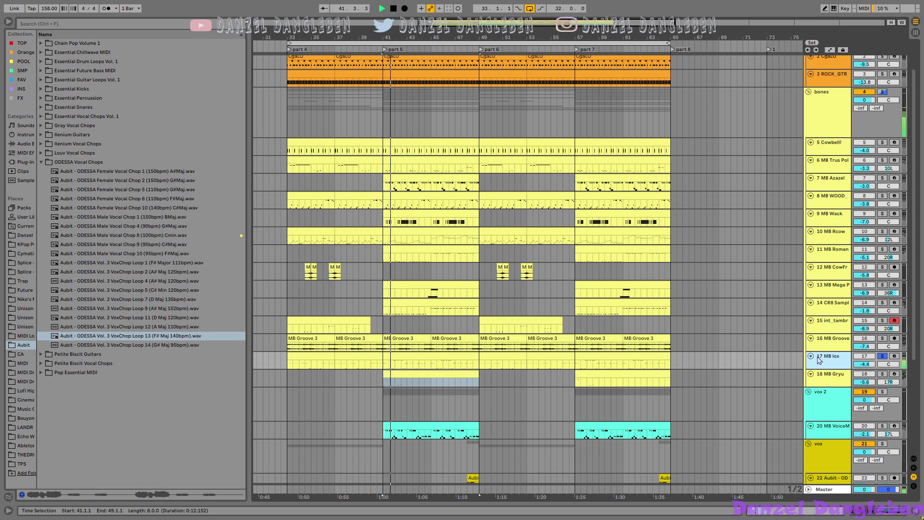
pyautogui.hotkey('ctrl', 'alt', 'l')
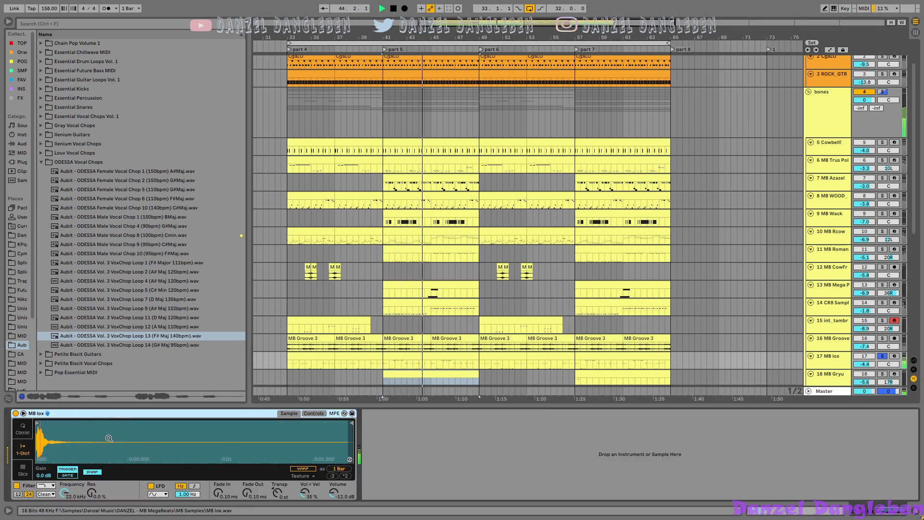
pyautogui.press('space')
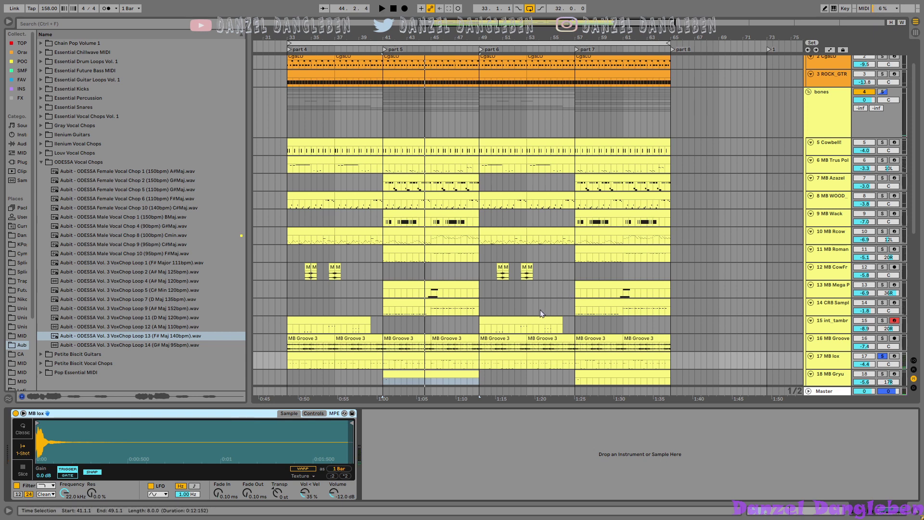
# Step: Play the MB lox part from bar 41 and show the MIDI notes of its bar 41 clip
pyautogui.scroll(-3, 488, 336)
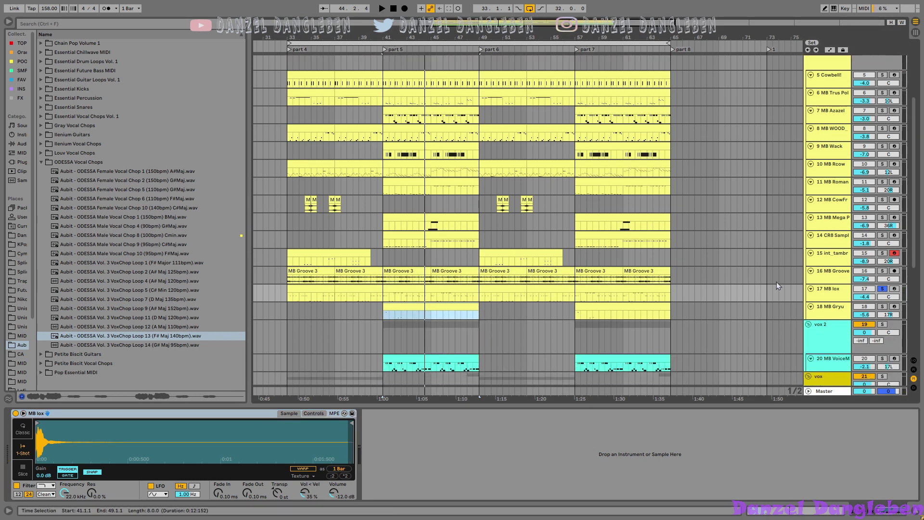
pyautogui.click(434, 288)
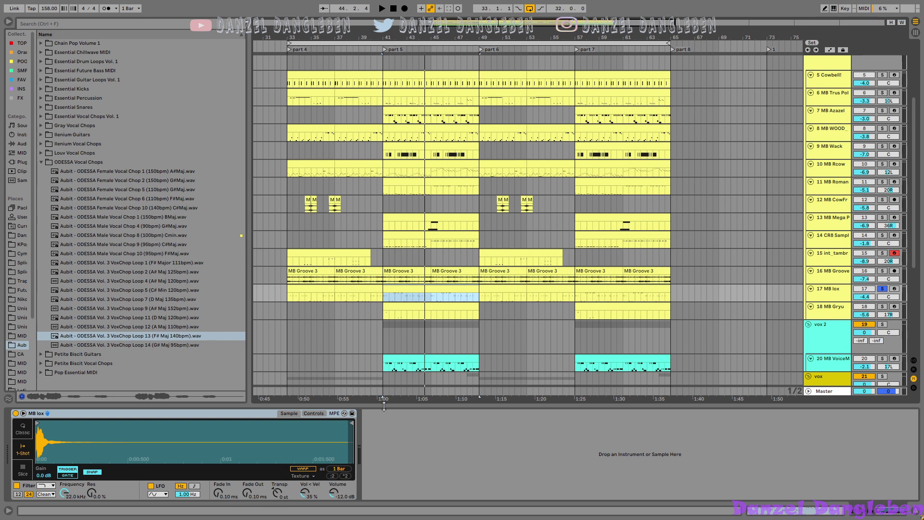
pyautogui.click(392, 291)
pyautogui.press('space')
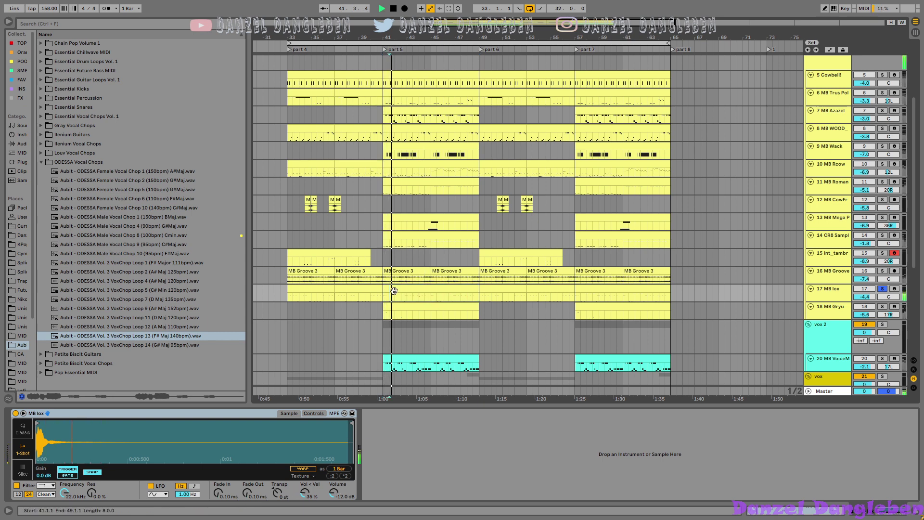
pyautogui.doubleClick(393, 290)
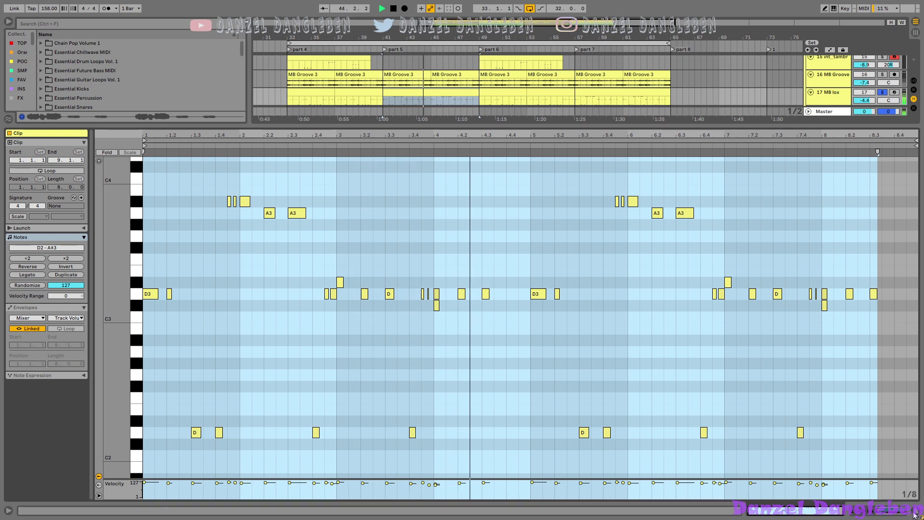
pyautogui.click(847, 442)
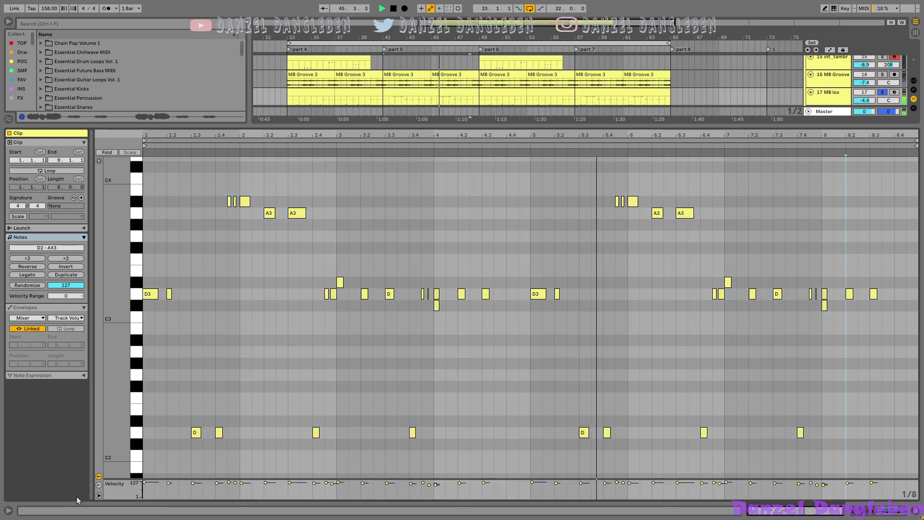
# Step: Hide the velocity lane under the MB lox notes, close the note editor, and stop playback
pyautogui.click(99, 476)
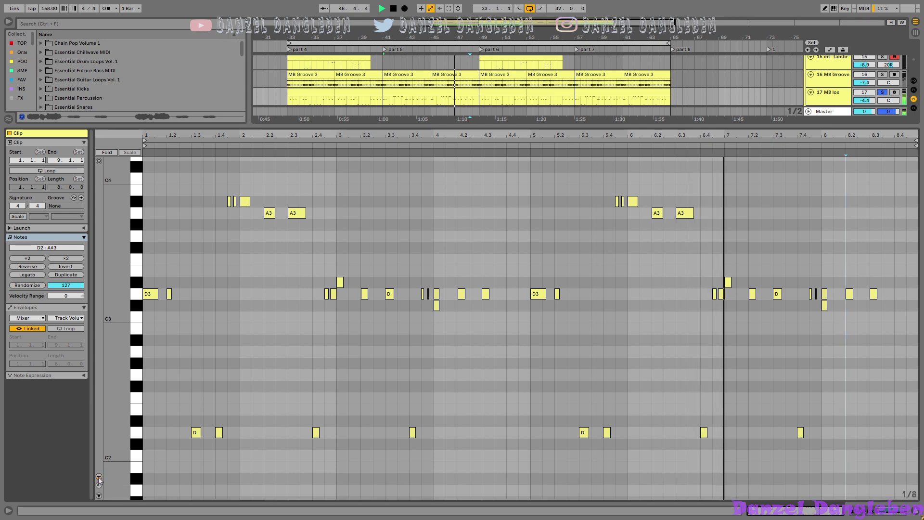
pyautogui.hotkey('ctrl', 'alt', 'l')
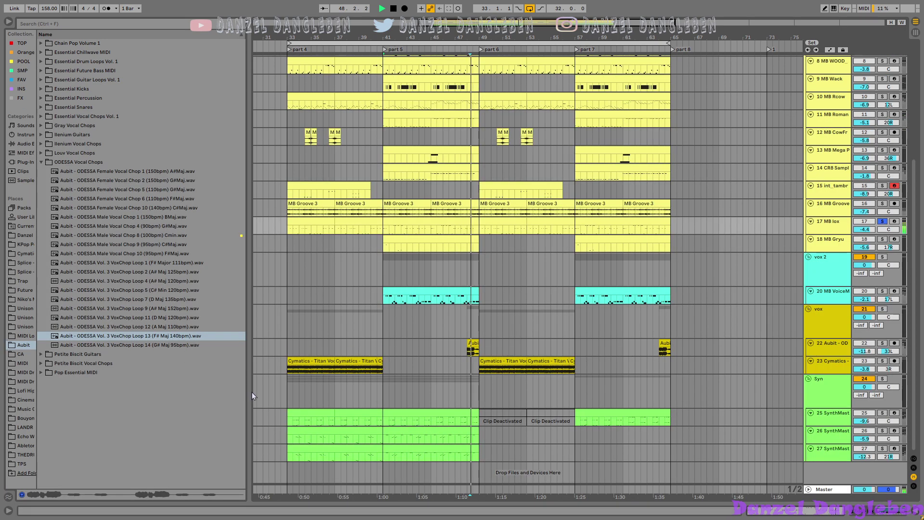
pyautogui.press('space')
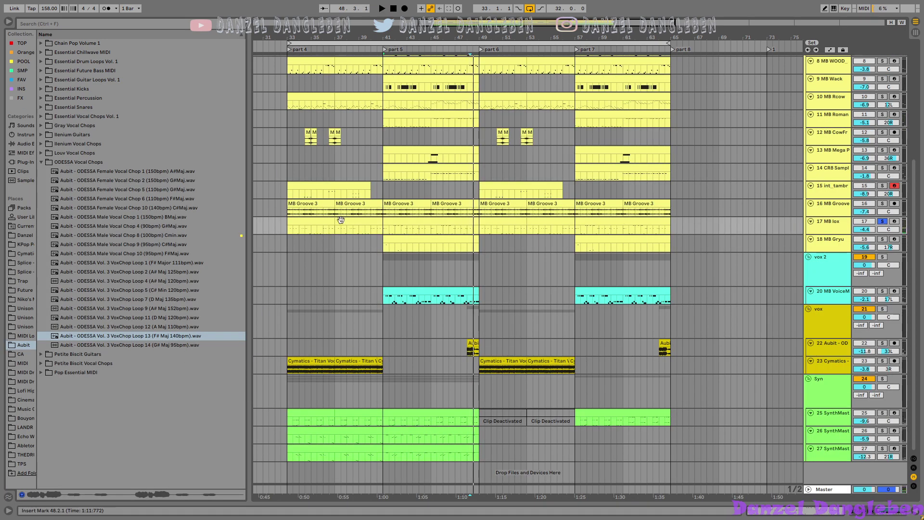
# Step: Show the notes of the MB lox clip at bar 33, play it, close the note editor, and stop playback
pyautogui.doubleClick(323, 222)
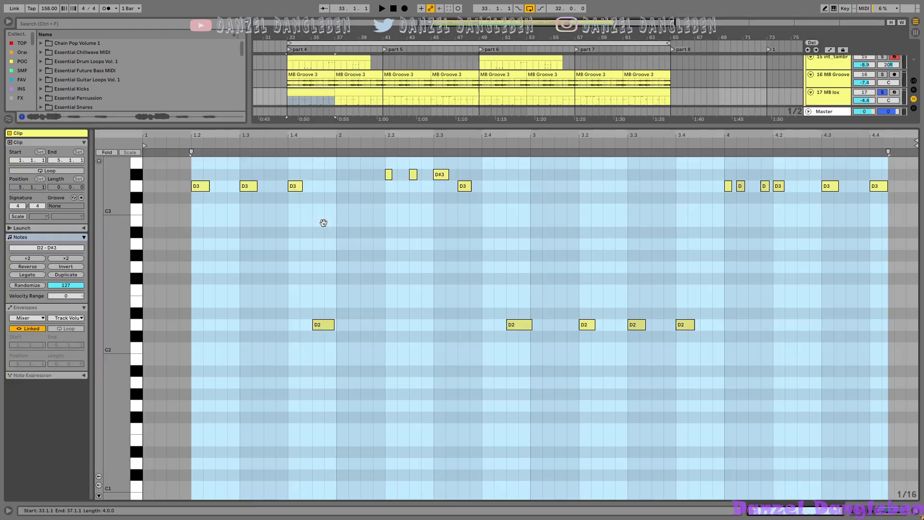
pyautogui.press('space')
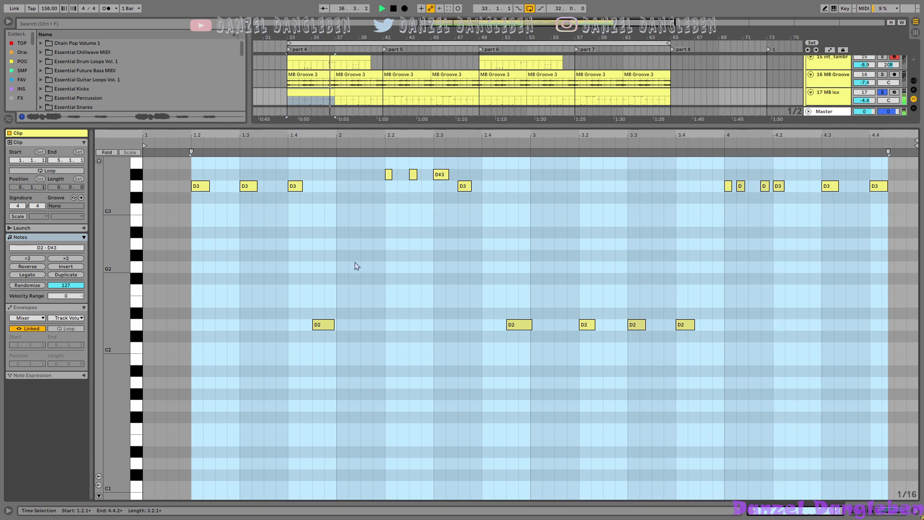
pyautogui.hotkey('ctrl', 'alt', 'l')
pyautogui.press('space')
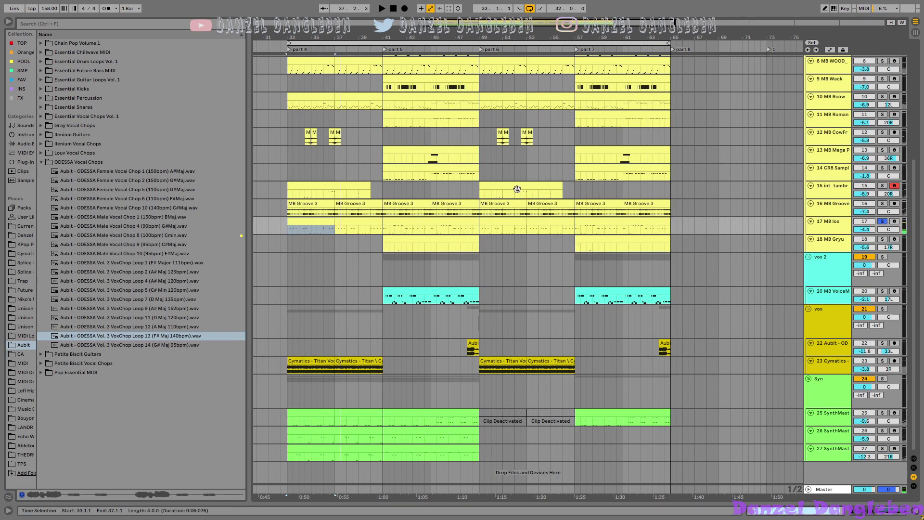
# Step: Solo the MB Groove track 16, select its MB Groove 3 clip at bar 33, play it, and stop playback
pyautogui.click(841, 212)
pyautogui.press('s')
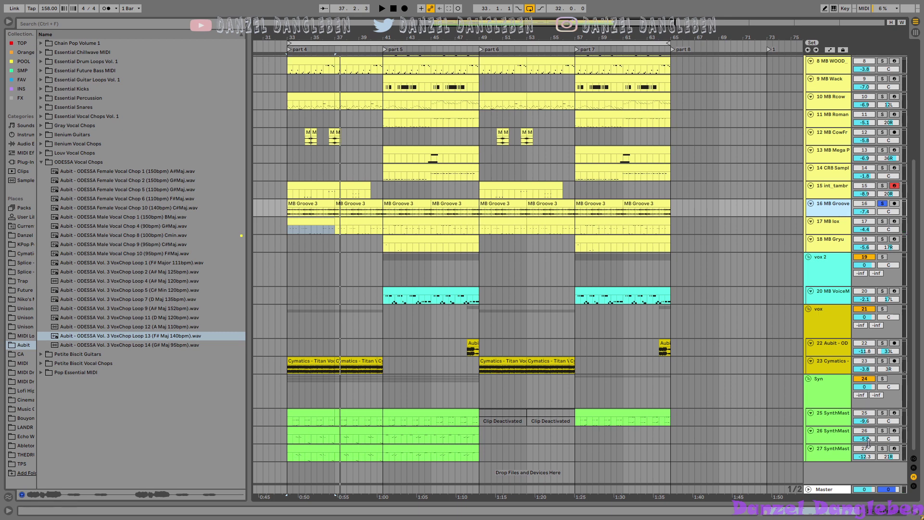
pyautogui.click(322, 201)
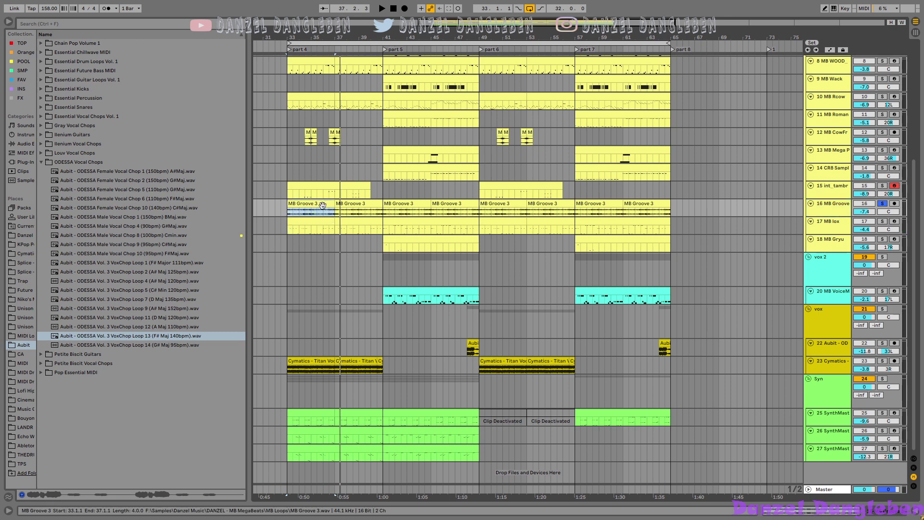
pyautogui.press('space')
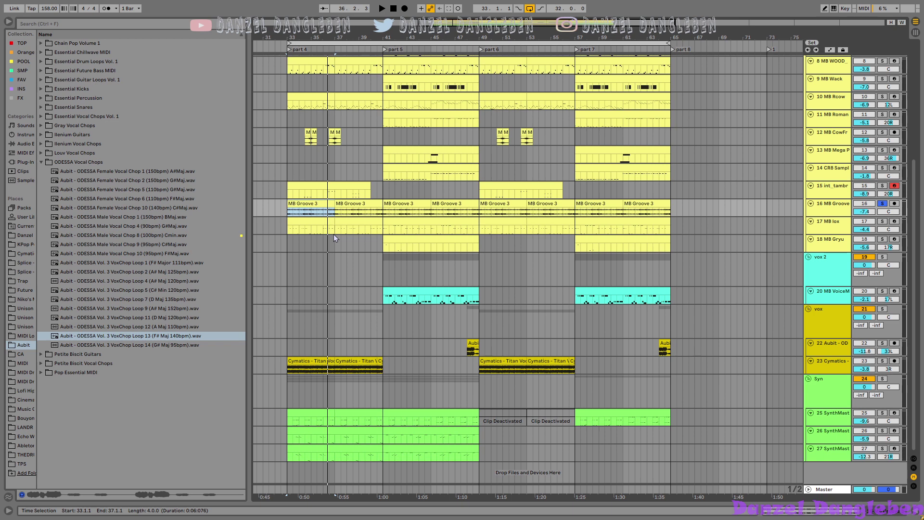
# Step: Select the int_tambrn clip at bar 33, show the track's sampler, and reveal its sample file in the browser
pyautogui.scroll(3, 334, 234)
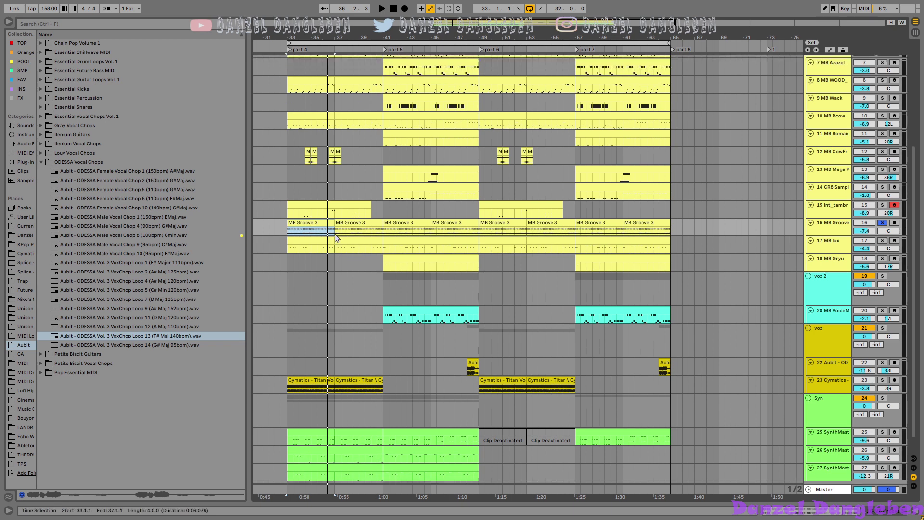
pyautogui.click(332, 251)
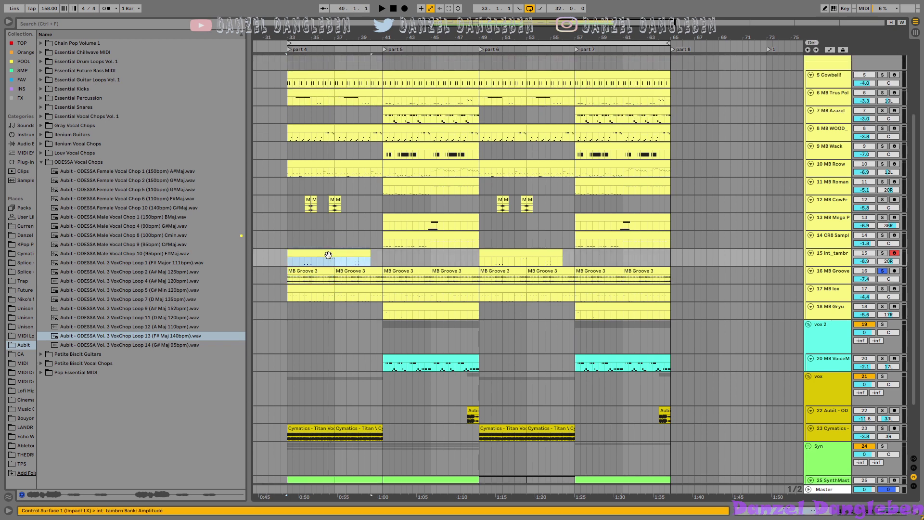
pyautogui.click(842, 262)
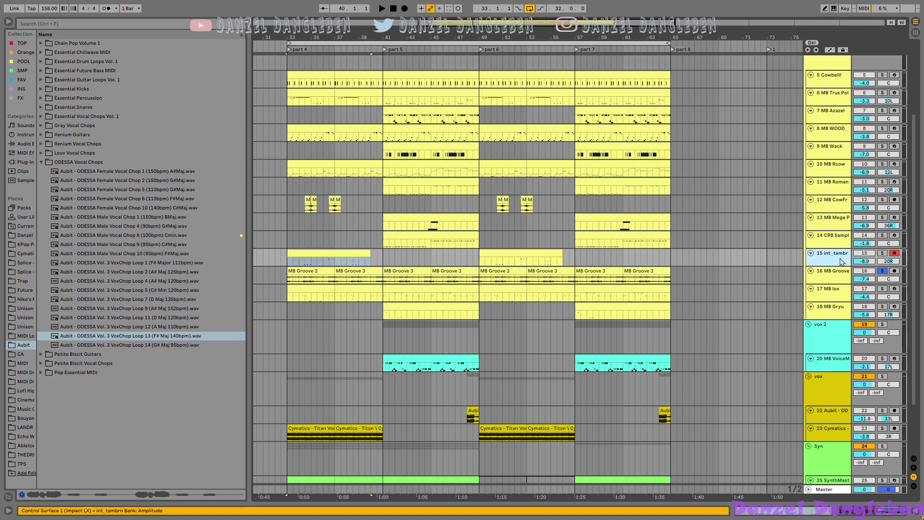
pyautogui.doubleClick(842, 262)
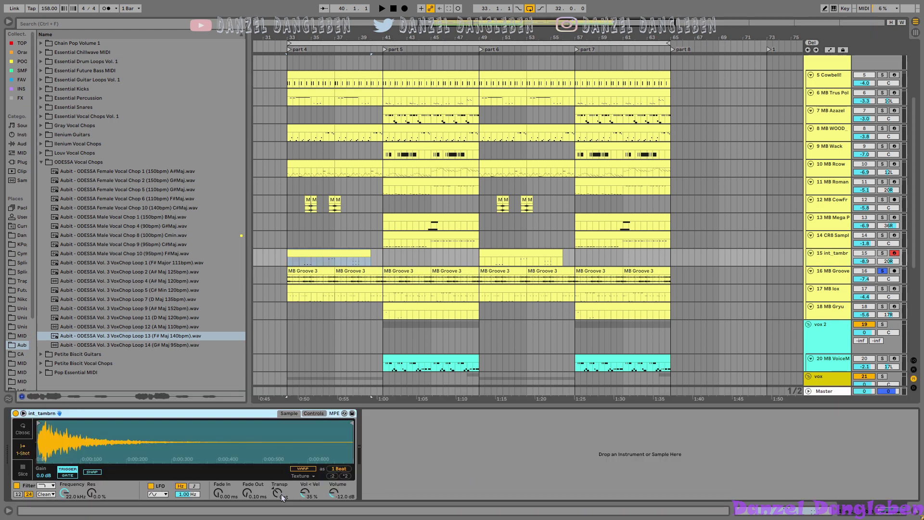
pyautogui.rightClick(193, 450)
pyautogui.click(225, 461)
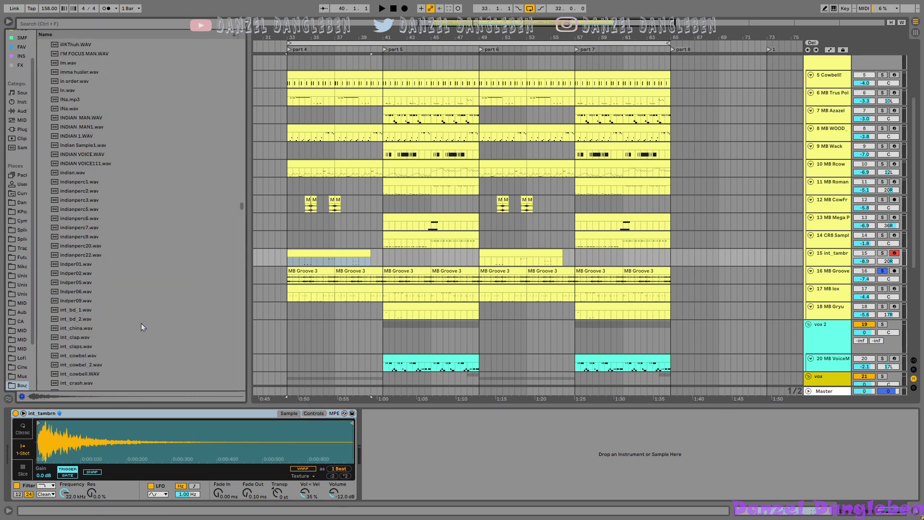
# Step: Solo the int_tambrn track 15, play its clip from bar 33 while showing its notes, and close the note editor
pyautogui.moveTo(245, 208)
pyautogui.mouseDown()
pyautogui.moveTo(239, 44)
pyautogui.moveTo(231, 241)
pyautogui.moveTo(239, 212)
pyautogui.mouseUp()
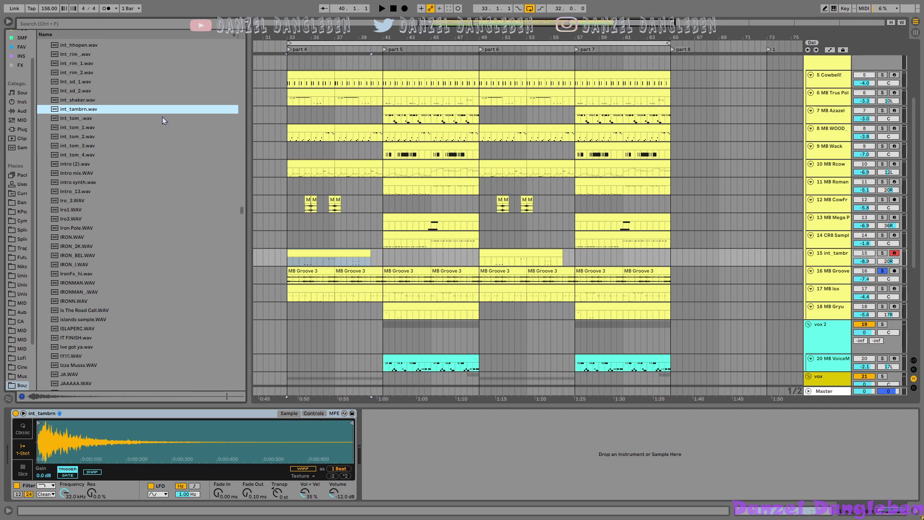
pyautogui.click(848, 257)
pyautogui.click(882, 252)
pyautogui.press('space')
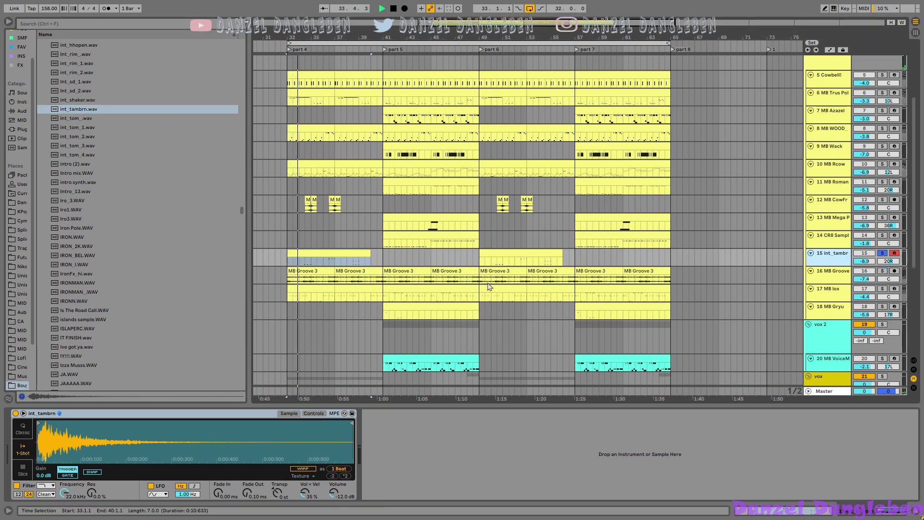
pyautogui.doubleClick(312, 254)
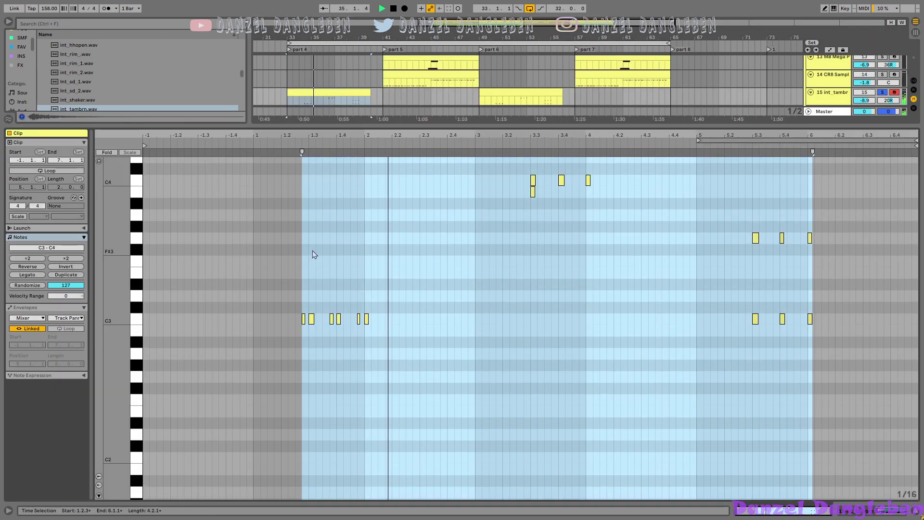
pyautogui.click(612, 263)
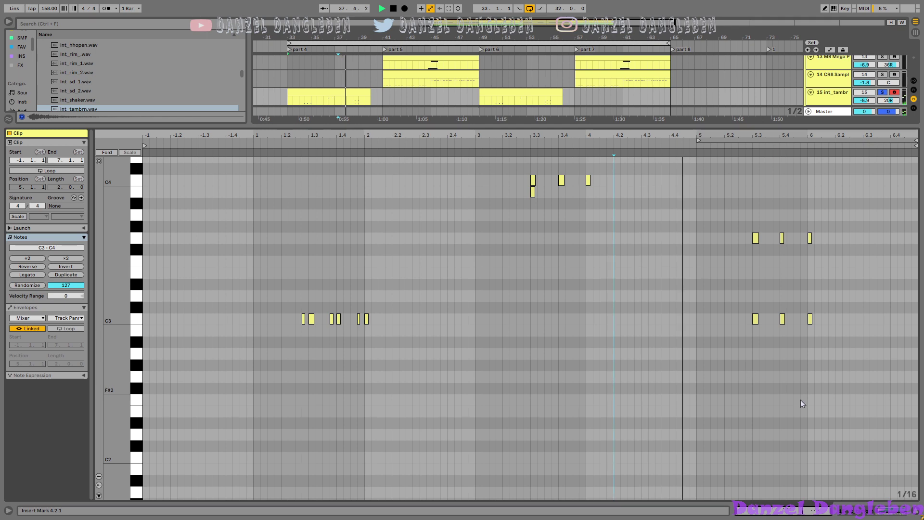
pyautogui.hotkey('ctrl', 'alt', 'l')
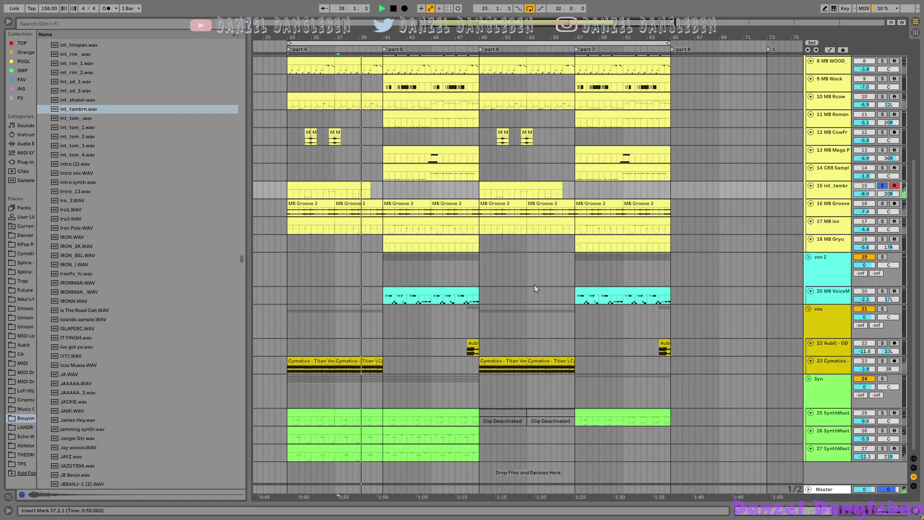
# Step: Solo the CR8 Sampler track 14, play it from bar 41, open its CR8 Sampler plug-in window, and stop playback
pyautogui.click(379, 178)
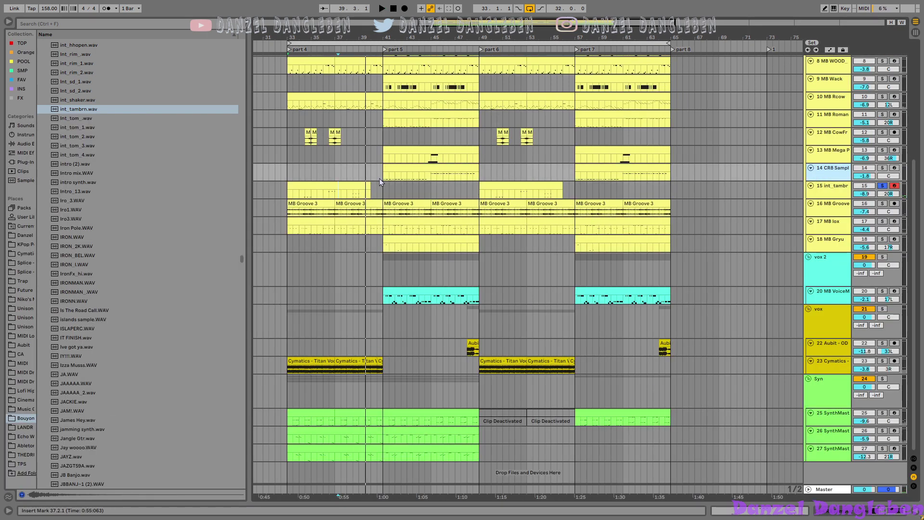
pyautogui.click(882, 167)
pyautogui.press('space')
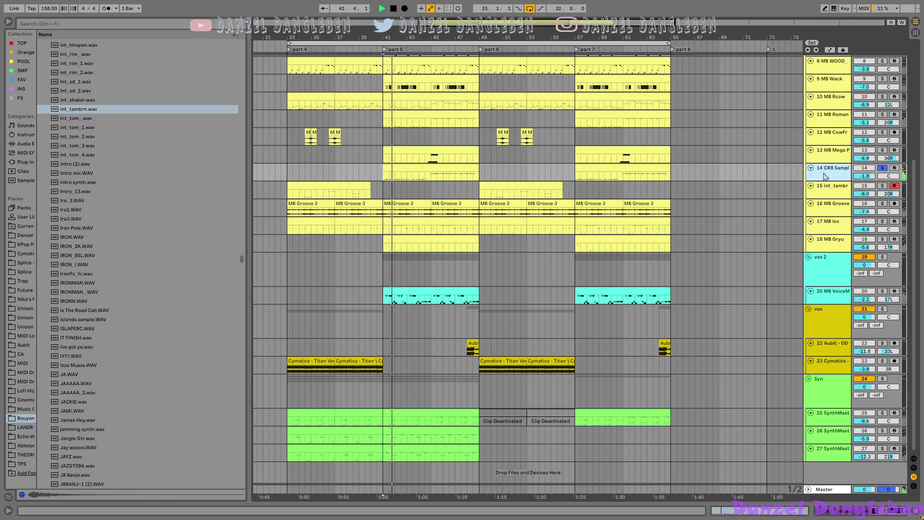
pyautogui.doubleClick(825, 176)
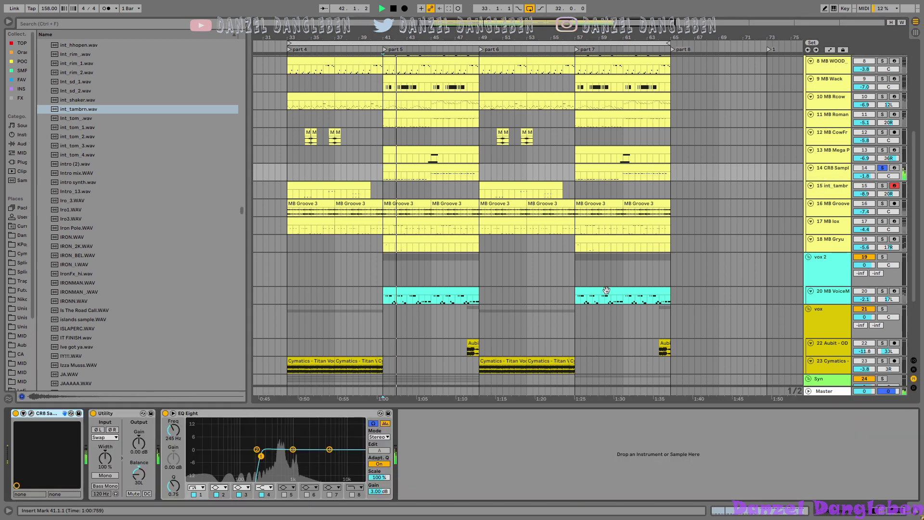
pyautogui.click(31, 414)
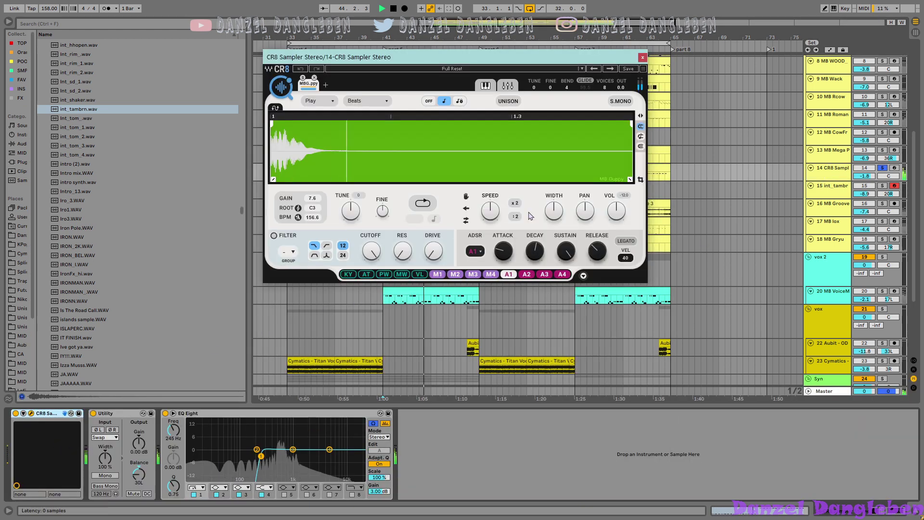
pyautogui.press('space')
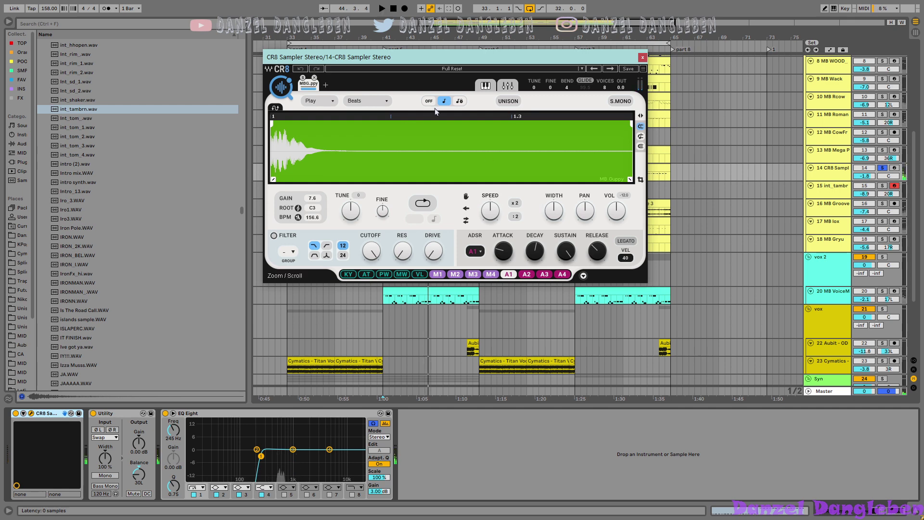
# Step: Try to show the sample loaded in the CR8 Sampler in Explorer
pyautogui.rightClick(331, 148)
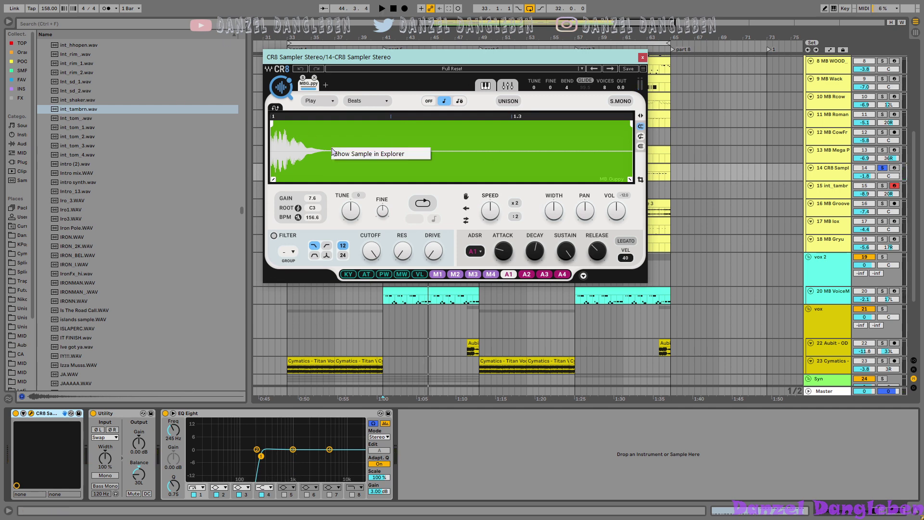
pyautogui.click(613, 181)
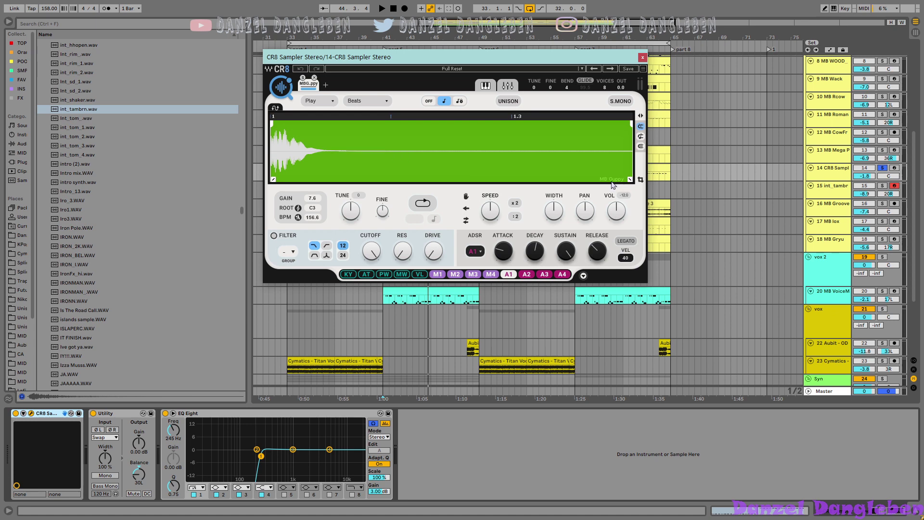
pyautogui.rightClick(523, 176)
pyautogui.click(534, 179)
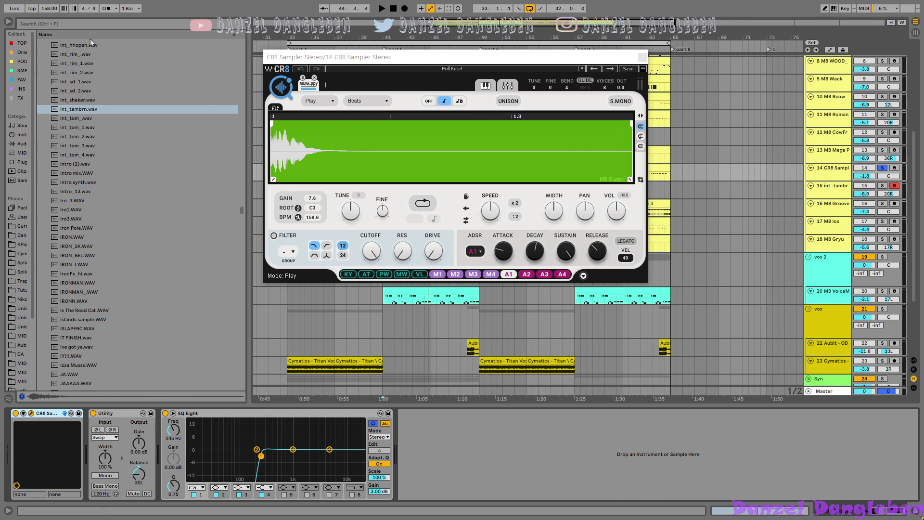
# Step: Search all browser results for "mb guppy" and show MB Guppy.wav in Places
pyautogui.click(100, 24)
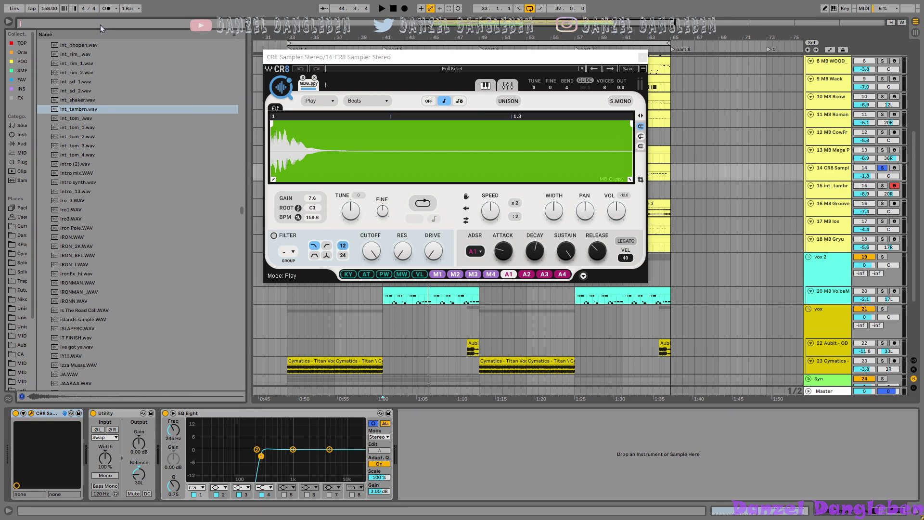
pyautogui.write('mb guppy')
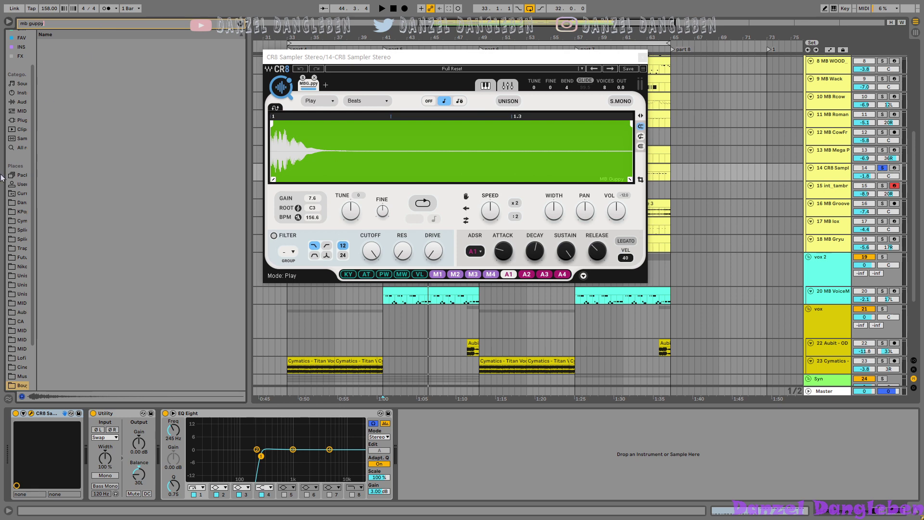
pyautogui.click(16, 148)
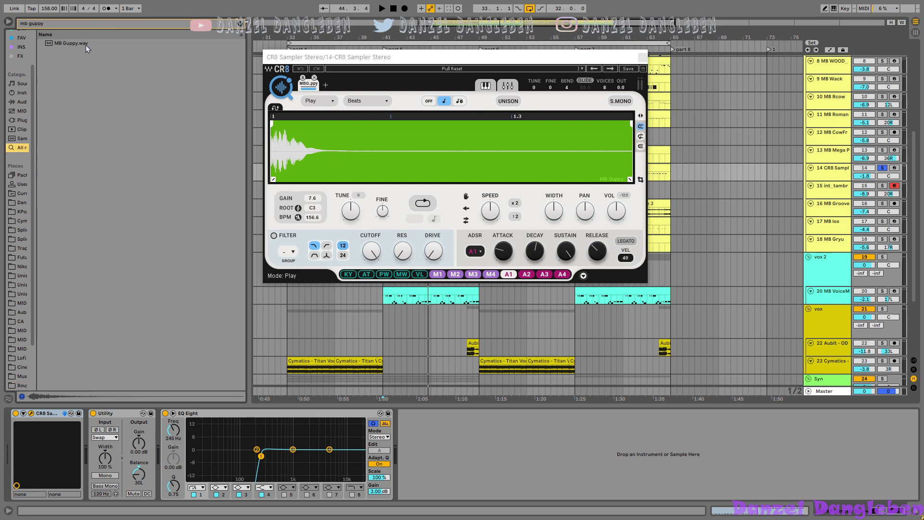
pyautogui.rightClick(85, 45)
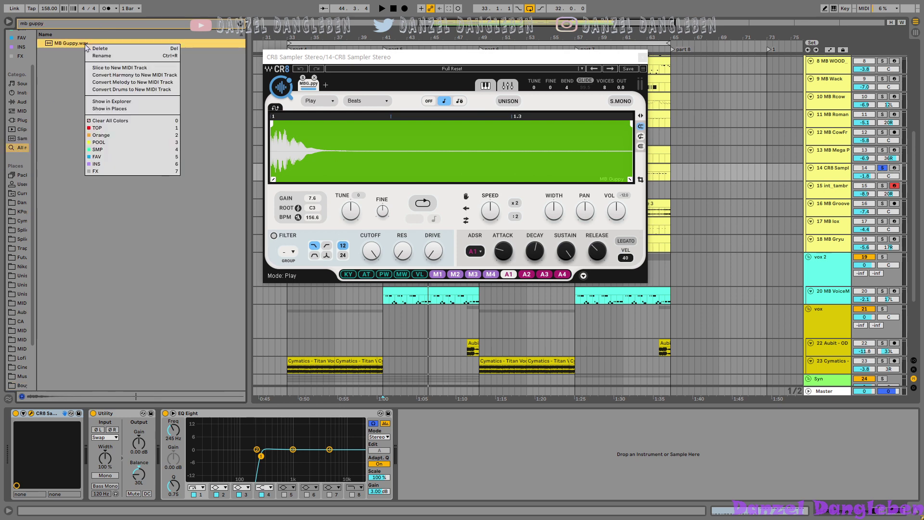
pyautogui.click(124, 109)
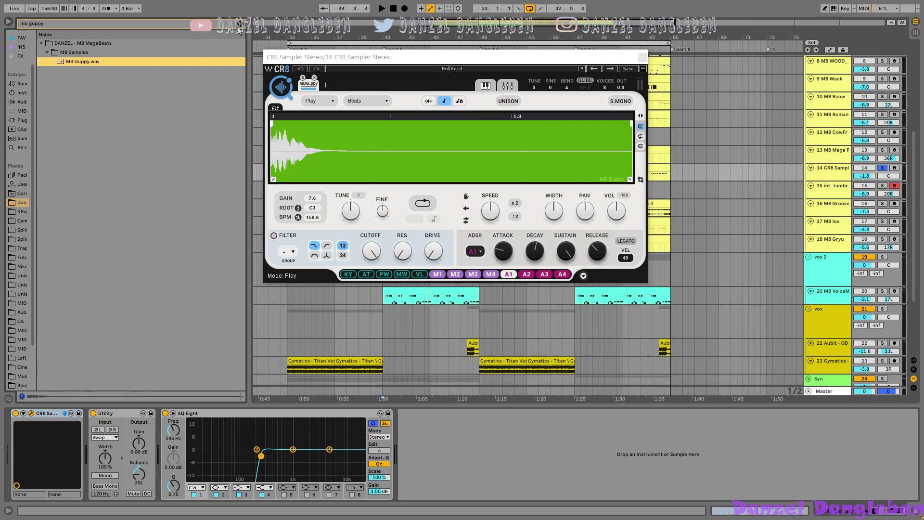
# Step: Clear the browser search, select MB Guppy.wav in the MB Samples folder, and close the CR8 Sampler window
pyautogui.click(239, 25)
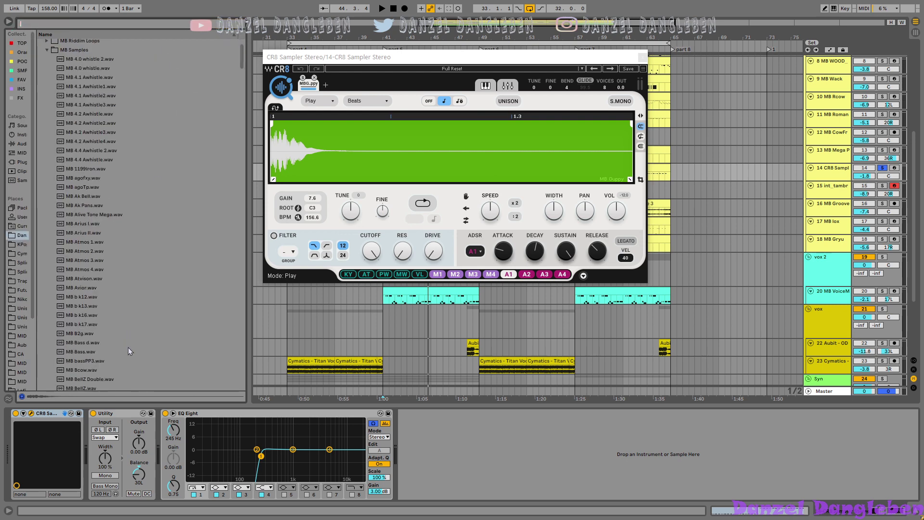
pyautogui.press('Down')
pyautogui.press('Down')
pyautogui.press('Down')
pyautogui.press('Down')
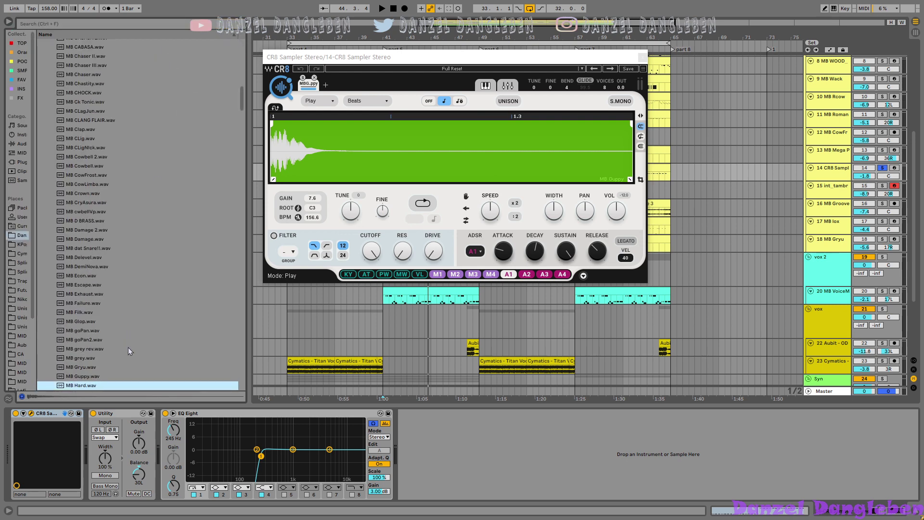
pyautogui.press('Up')
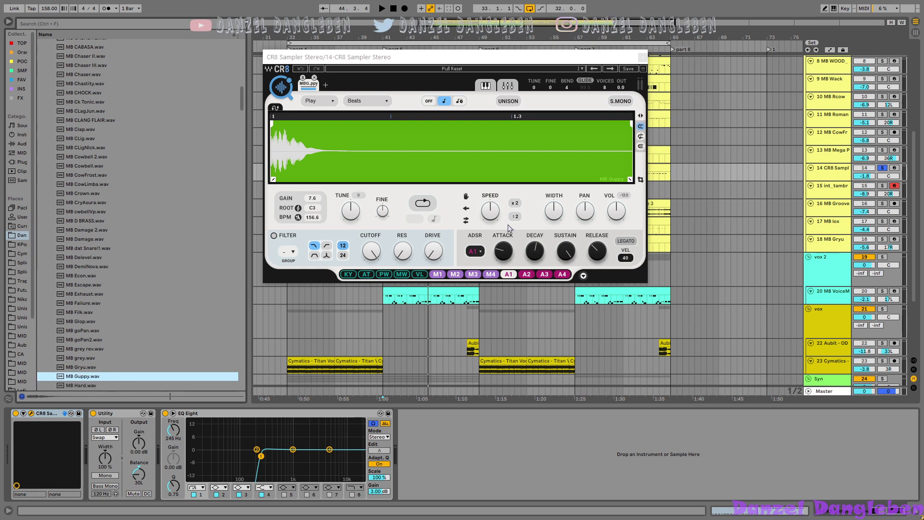
pyautogui.click(642, 58)
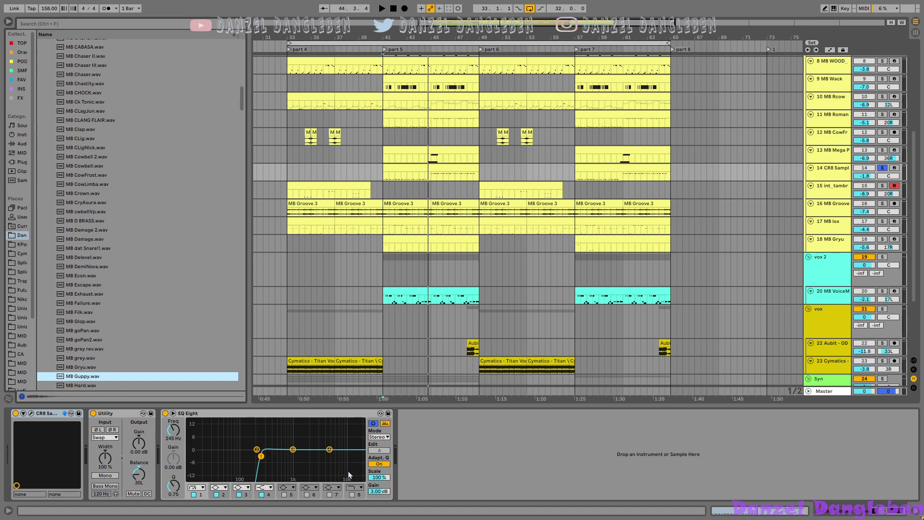
# Step: Show the notes of the CR8 Sampler clip at bar 41, play it, and close the note editor
pyautogui.click(263, 460)
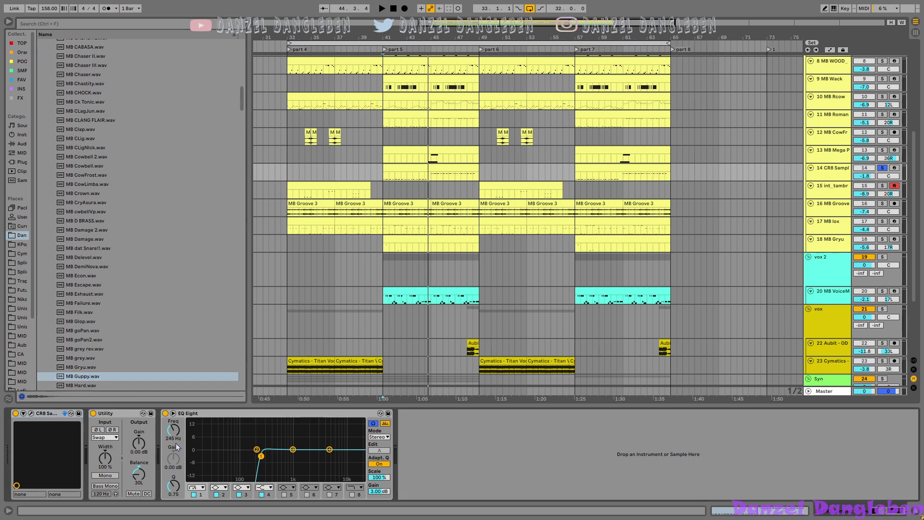
pyautogui.click(833, 152)
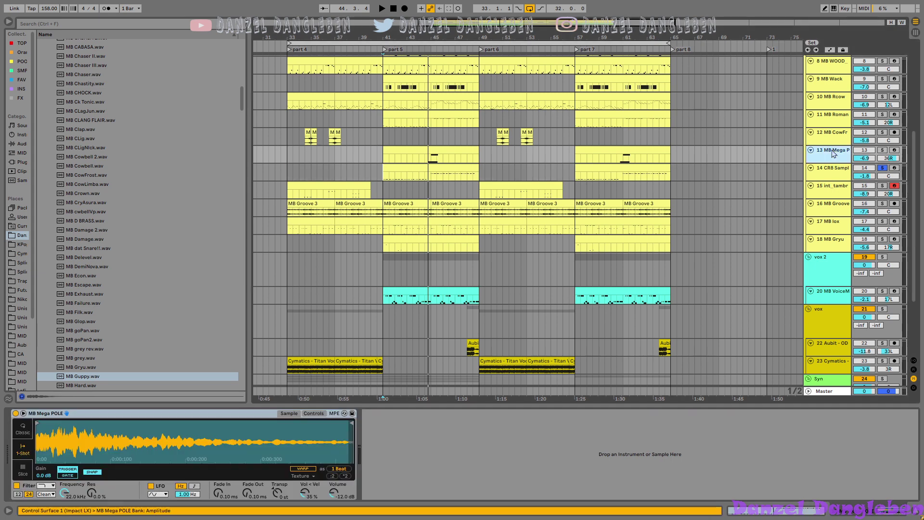
pyautogui.doubleClick(464, 170)
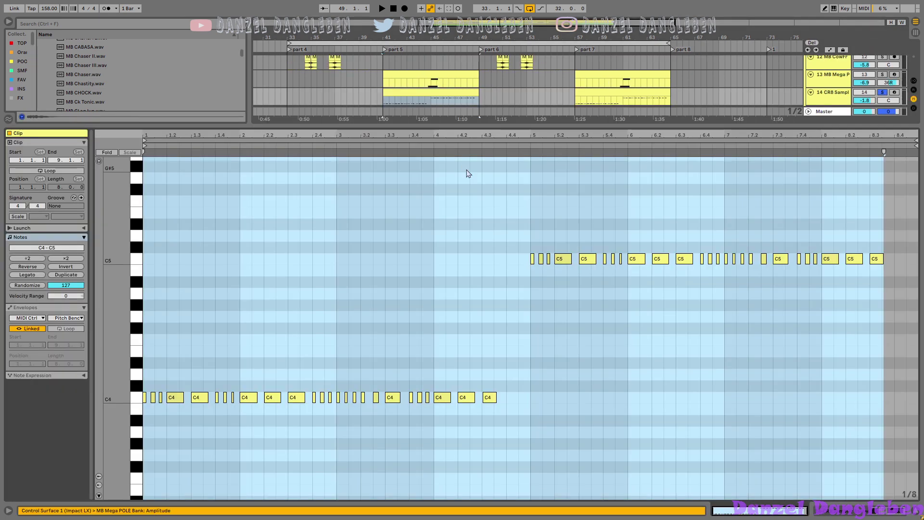
pyautogui.press('space')
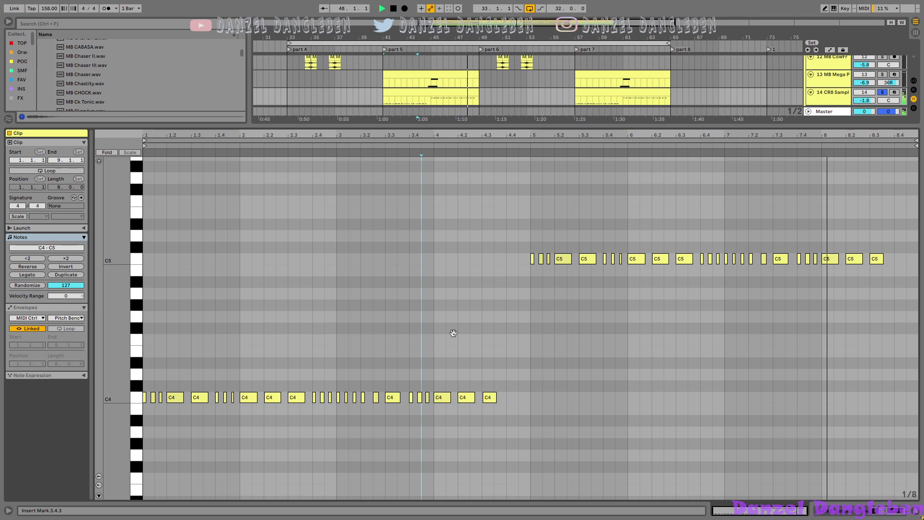
pyautogui.hotkey('ctrl', 'alt', 'l')
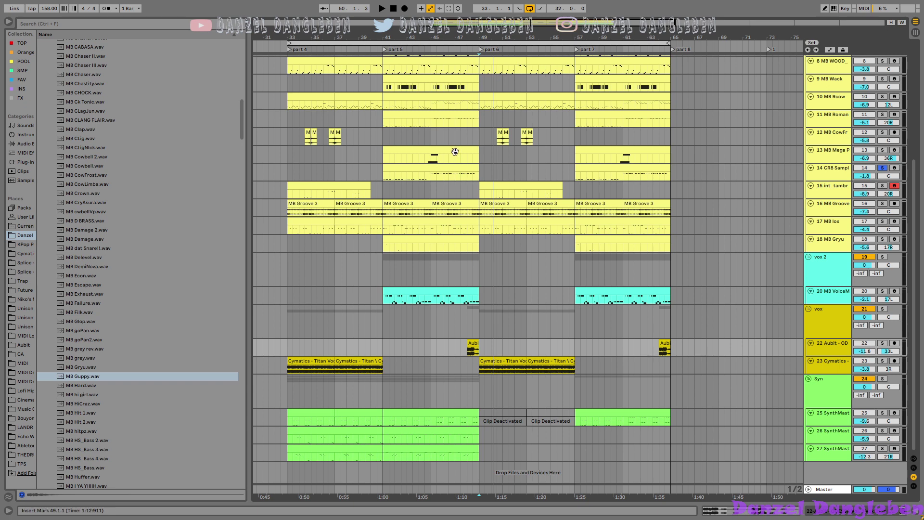
# Step: Show the notes of the MB Mega POLE clip at bar 41, play it soloed from bar 44.3, and display the track's sampler
pyautogui.doubleClick(448, 165)
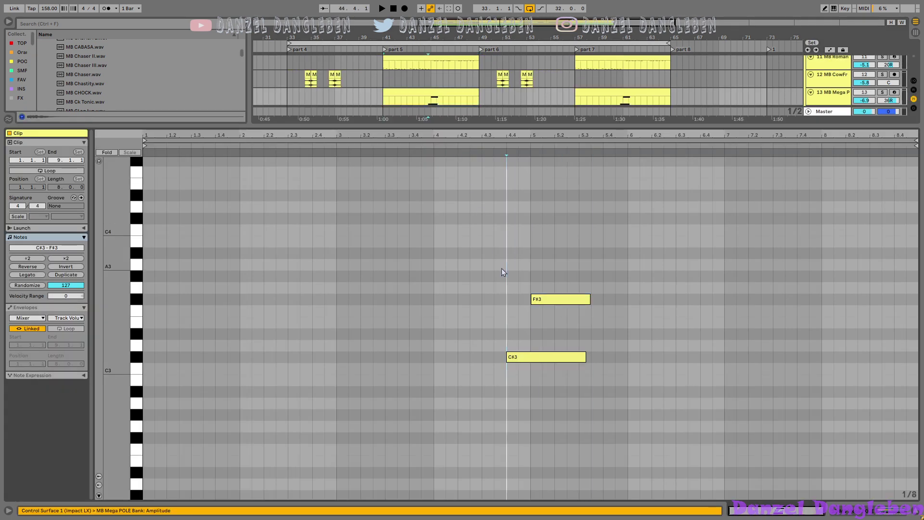
pyautogui.click(423, 104)
pyautogui.press('space')
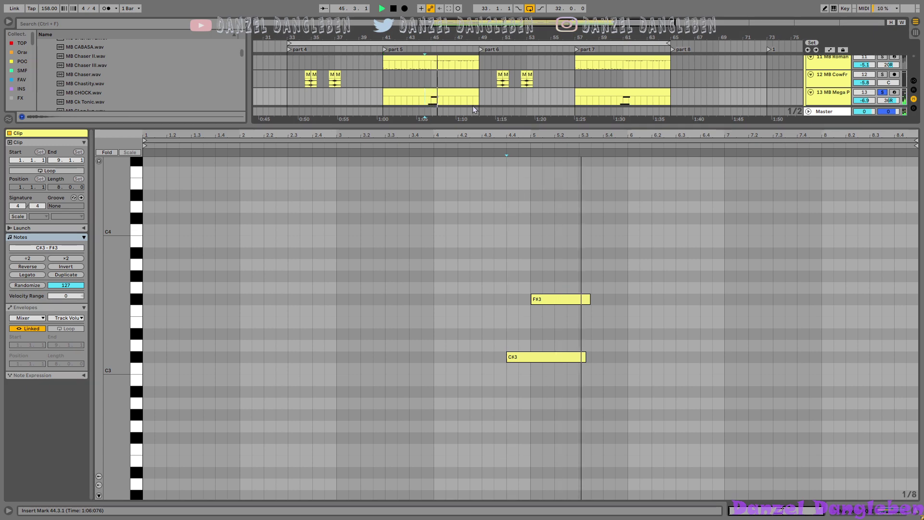
pyautogui.press('space')
pyautogui.click(848, 102)
pyautogui.doubleClick(848, 102)
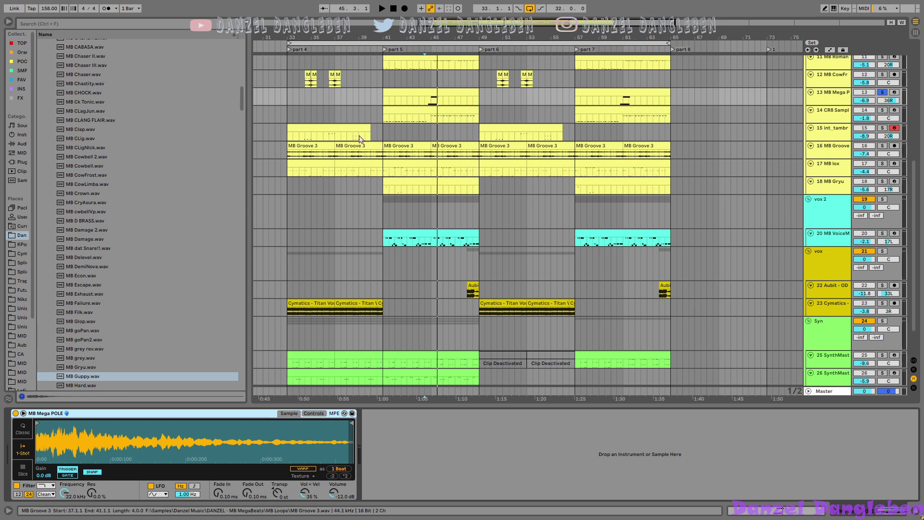
# Step: Reopen the notes of the MB Mega POLE clip, play it from bar 41, close the note editor, and stop playback
pyautogui.click(423, 104)
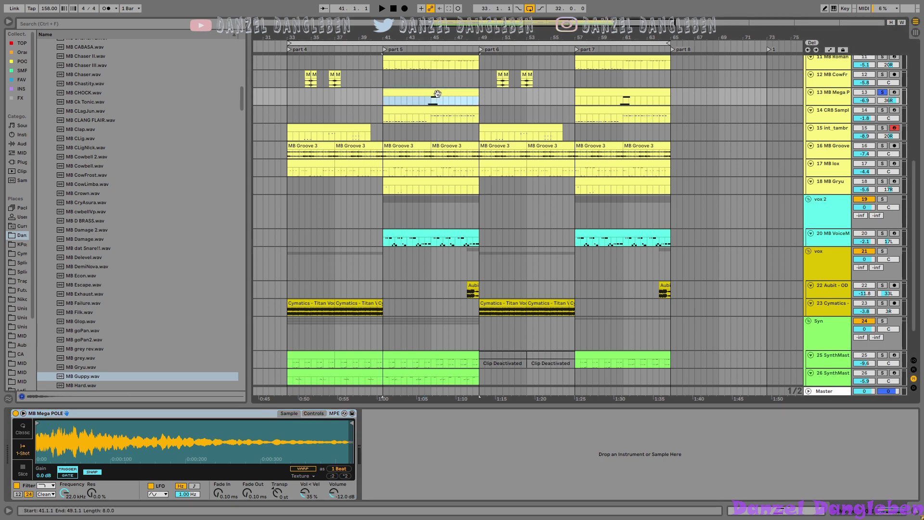
pyautogui.doubleClick(424, 103)
pyautogui.press('space')
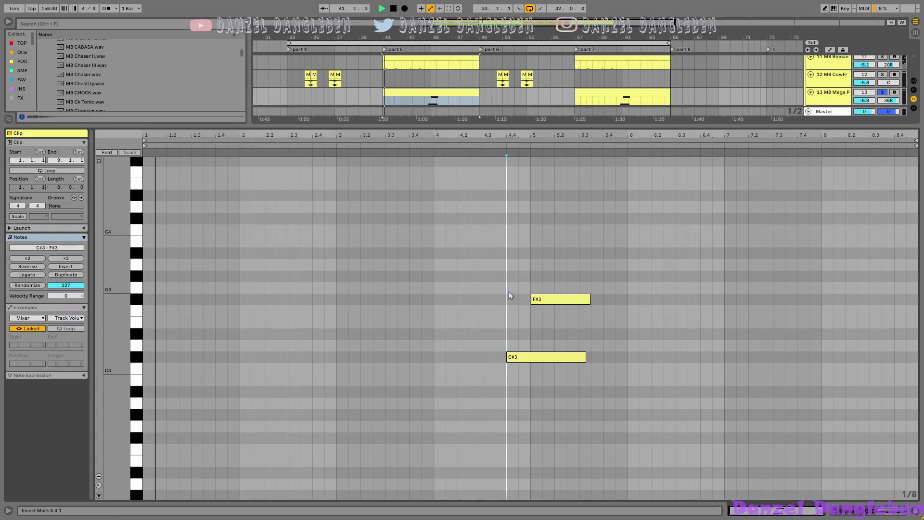
pyautogui.click(438, 194)
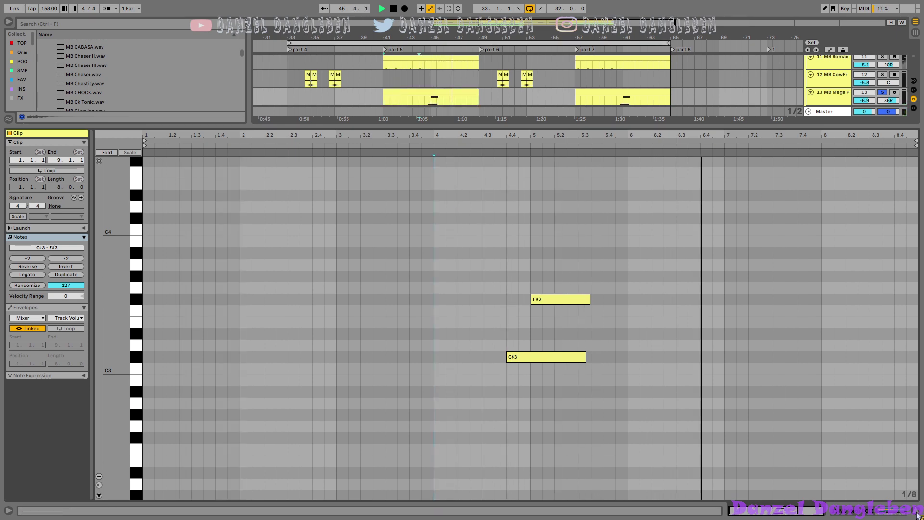
pyautogui.hotkey('ctrl', 'alt', 'l')
pyautogui.press('space')
# Step: Play the MB CowFrost track soloed from bar 34 and show its sample in the browser
pyautogui.scroll(2, 514, 149)
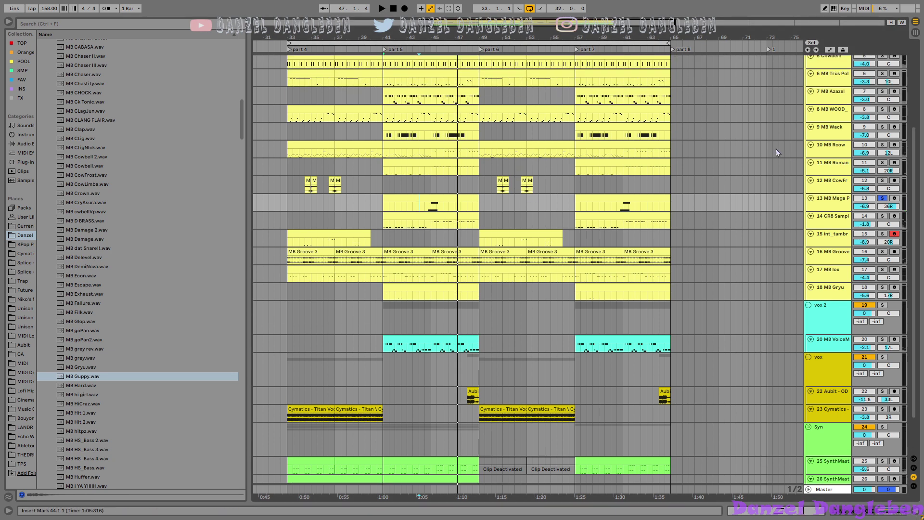
pyautogui.press('Up')
pyautogui.click(298, 189)
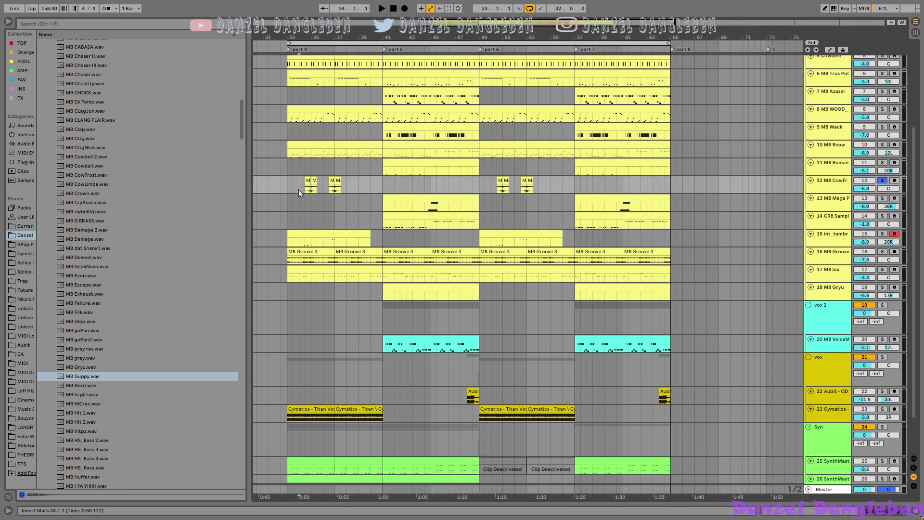
pyautogui.press('space')
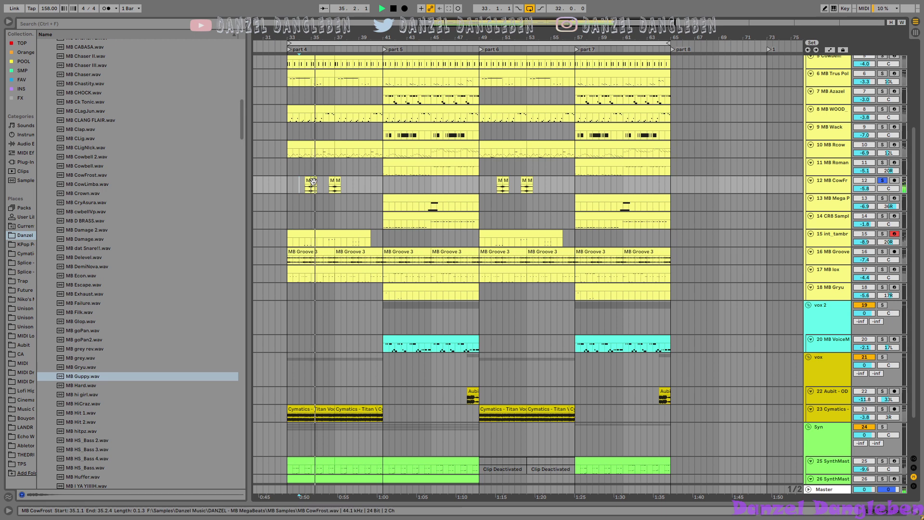
pyautogui.rightClick(314, 183)
pyautogui.click(376, 276)
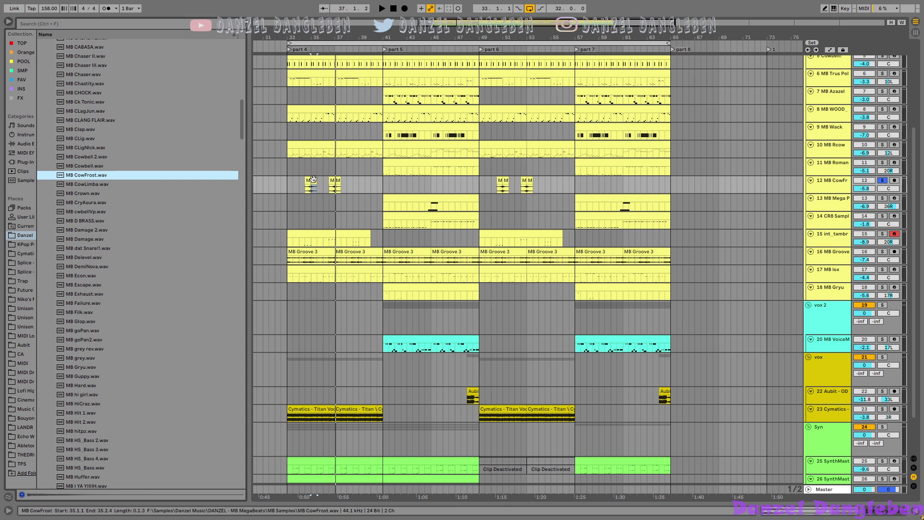
# Step: Display the MB CowFrost track's devices, and examine the waveforms of its reversed clip at 34.3 and the clip at bar 35
pyautogui.click(824, 189)
pyautogui.doubleClick(824, 189)
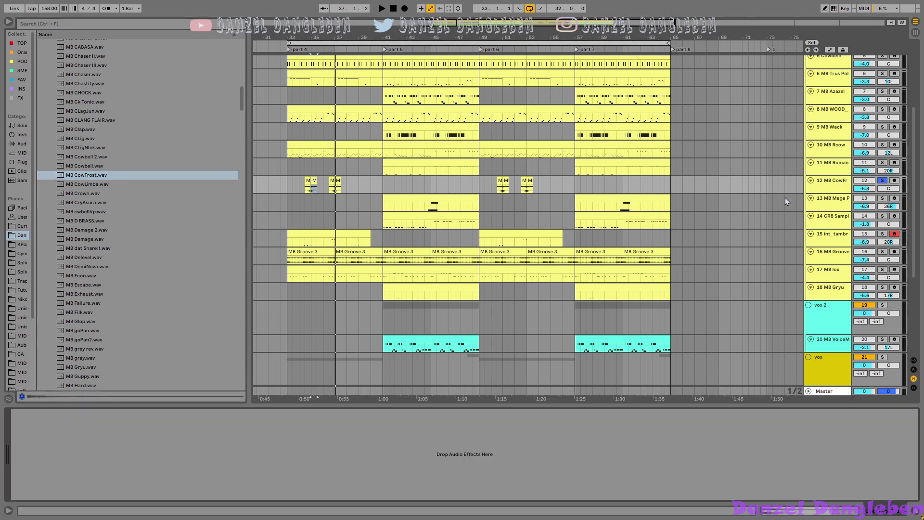
pyautogui.scroll(6, 296, 198)
pyautogui.click(474, 181)
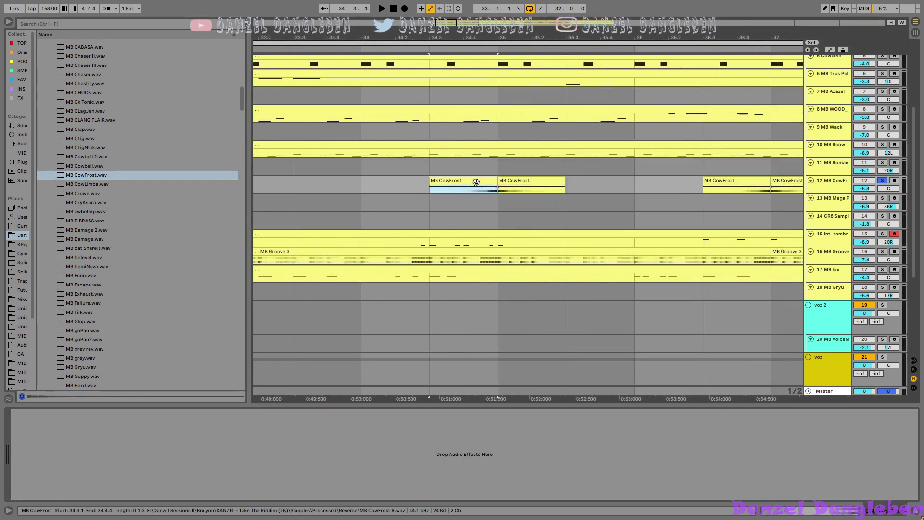
pyautogui.doubleClick(468, 181)
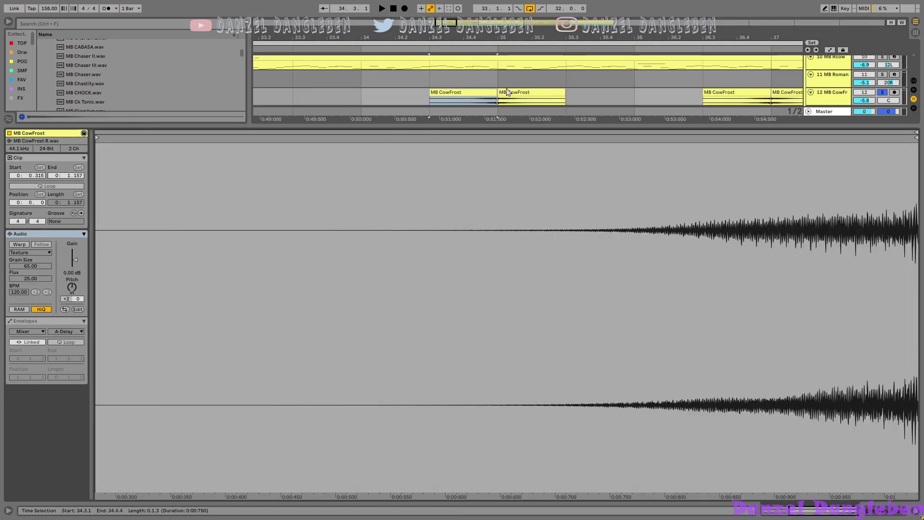
pyautogui.click(521, 93)
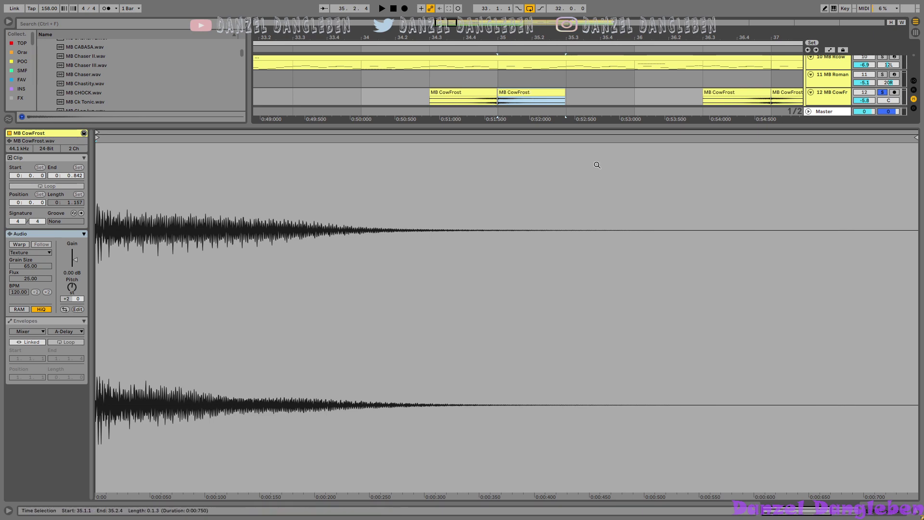
pyautogui.hotkey('ctrl', 'alt', 'l')
# Step: Solo the MB Roman track, display its sampler, and play it from bar 41
pyautogui.keyDown('ctrl'); pyautogui.scroll(-5, 651, 247); pyautogui.keyUp('ctrl')
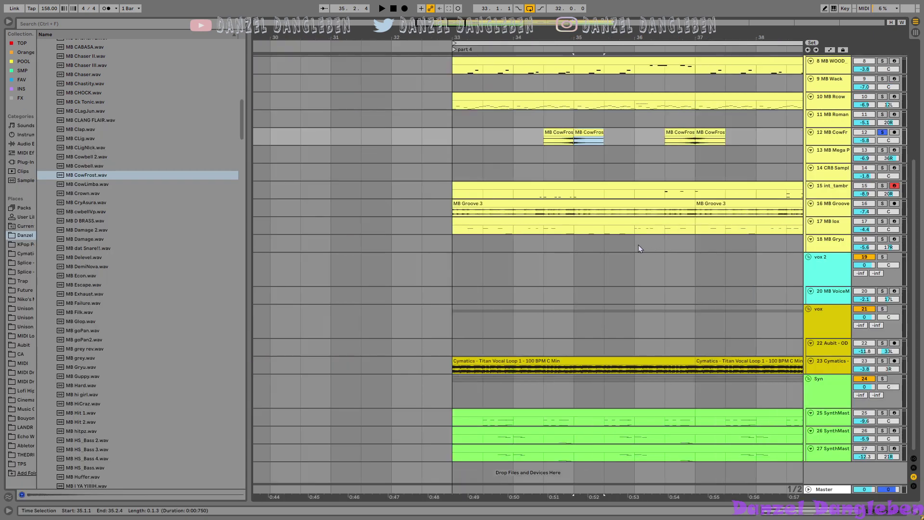
pyautogui.moveTo(435, 25); pyautogui.dragTo(505, 13)
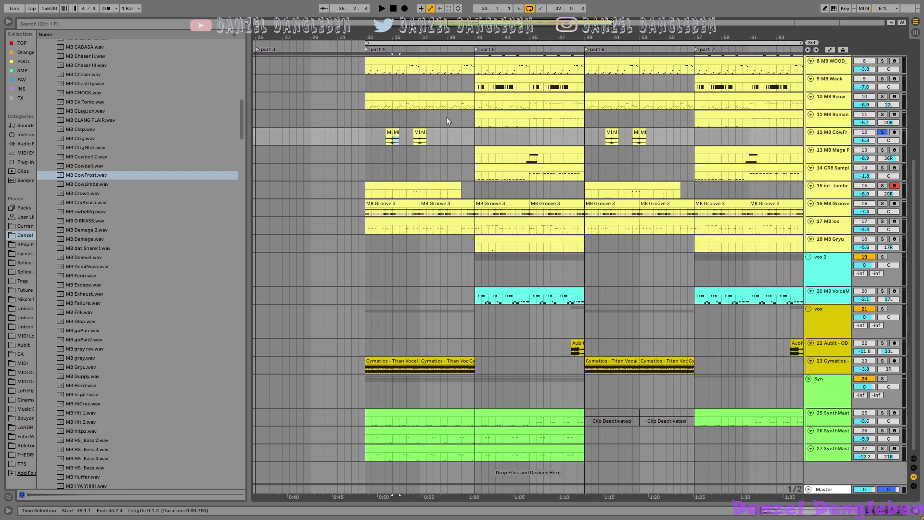
pyautogui.scroll(3, 455, 141)
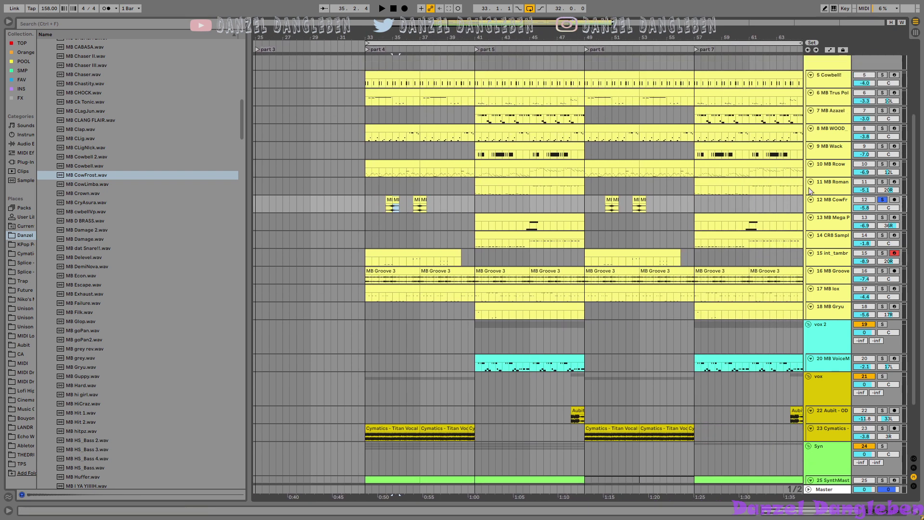
pyautogui.click(831, 190)
pyautogui.doubleClick(837, 192)
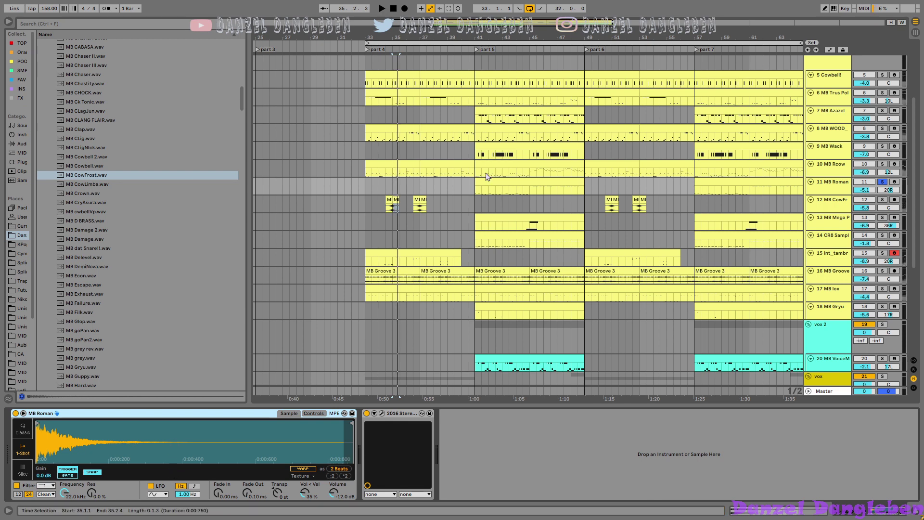
pyautogui.click(479, 190)
pyautogui.press('space')
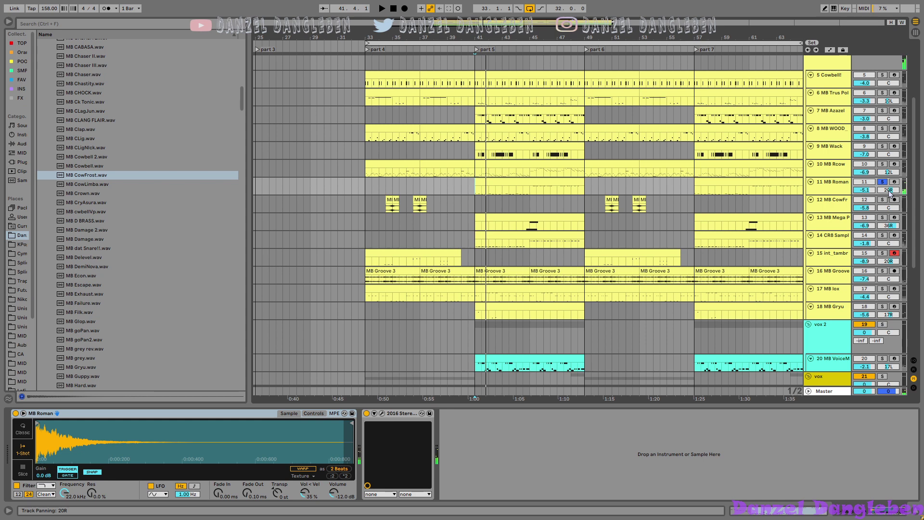
pyautogui.press('space')
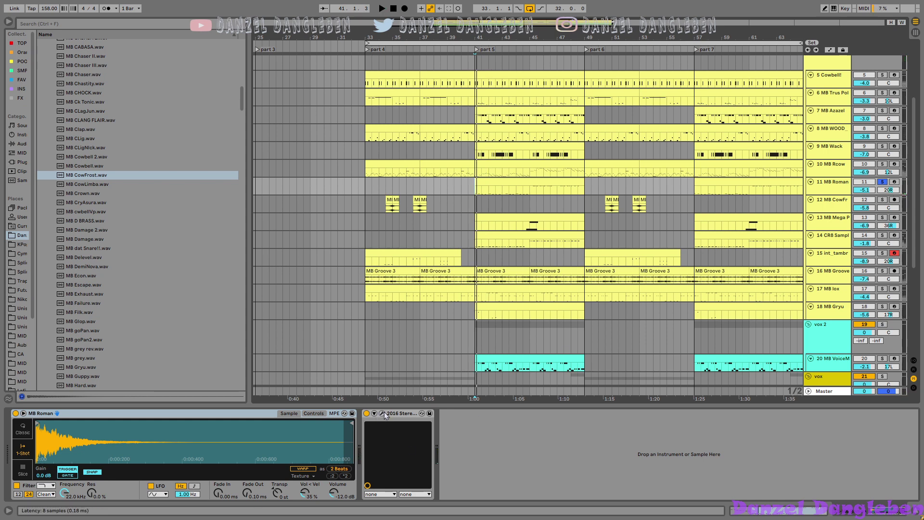
# Step: Check the 2016 Stereo plug-in window on the MB Roman track, and play the track while viewing its clip's notes
pyautogui.click(383, 413)
pyautogui.click(333, 49)
pyautogui.press('space')
pyautogui.doubleClick(509, 183)
pyautogui.click(496, 238)
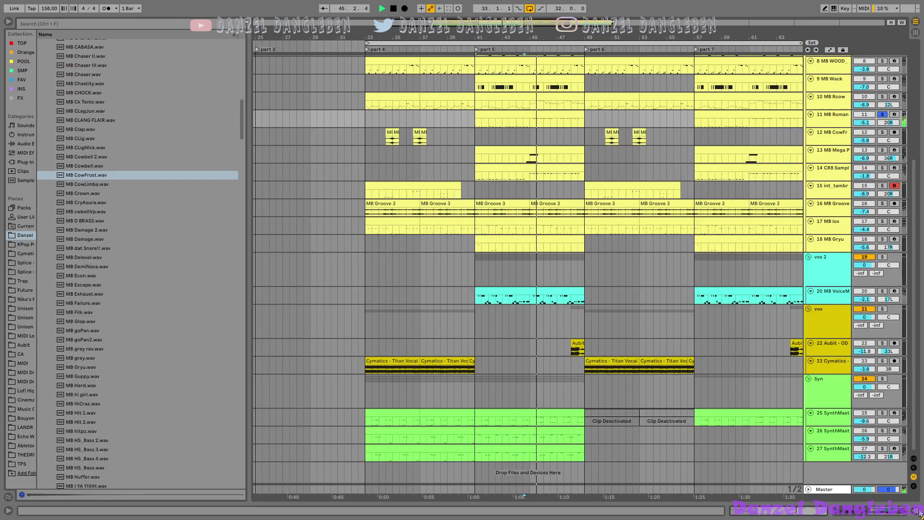
pyautogui.click(907, 503)
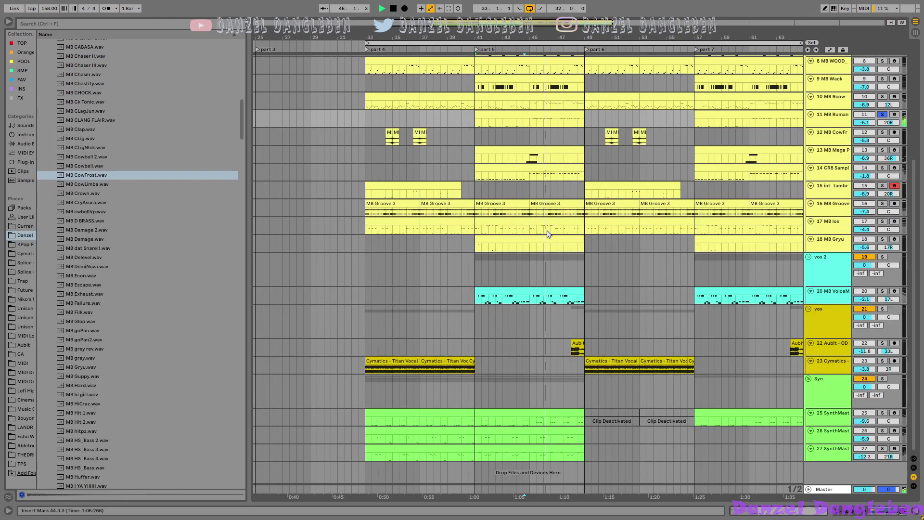
# Step: Reopen the notes of the MB Roman clip at bar 41, examine its low and high notes, and close the note editor
pyautogui.click(554, 113)
pyautogui.doubleClick(556, 114)
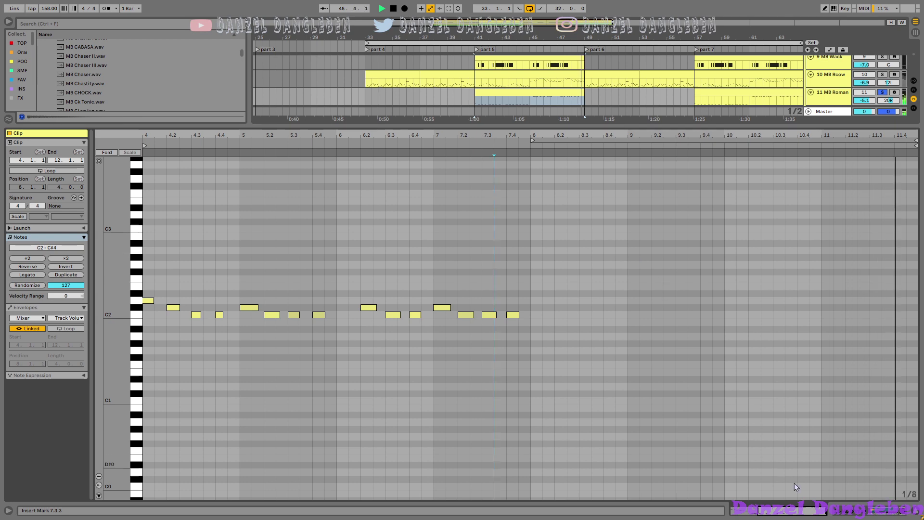
pyautogui.scroll(5, 737, 336)
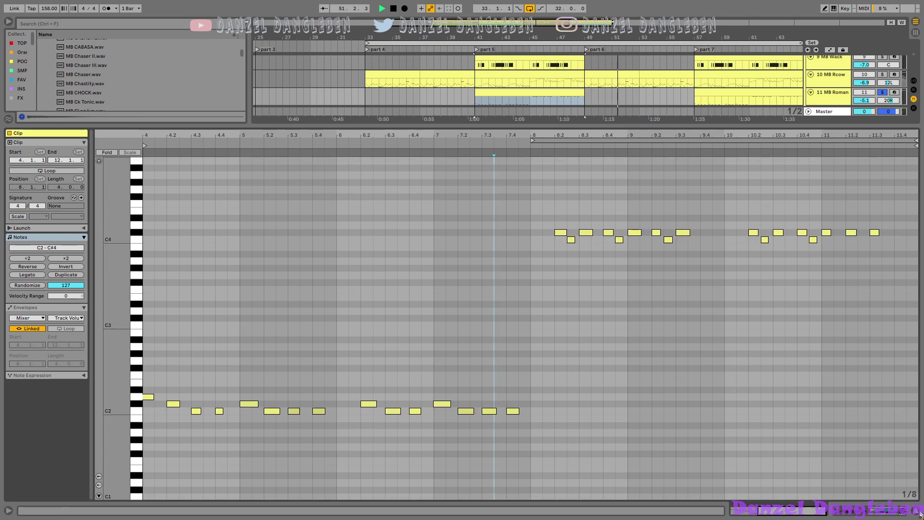
pyautogui.click(920, 514)
# Step: Solo the MB Rcow track, display its devices, and show the MB Rcow sample in the browser
pyautogui.scroll(4, 643, 132)
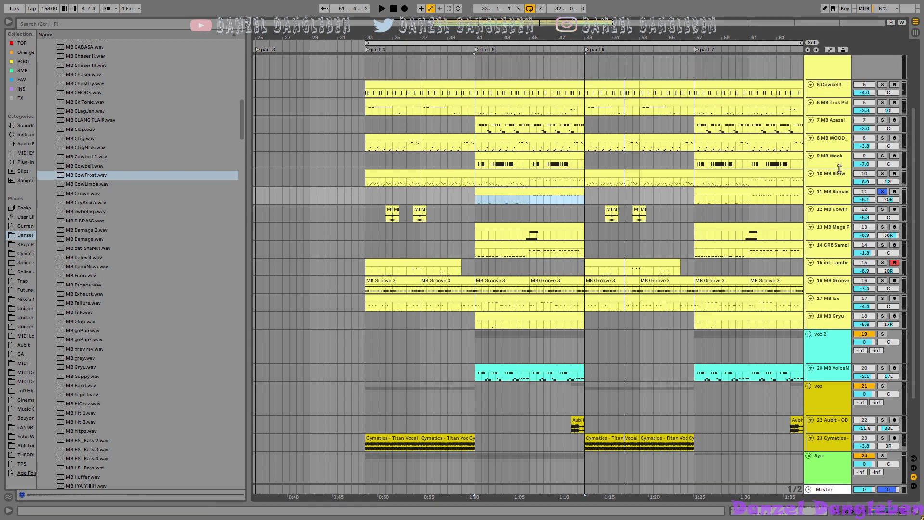
pyautogui.click(843, 177)
pyautogui.click(473, 189)
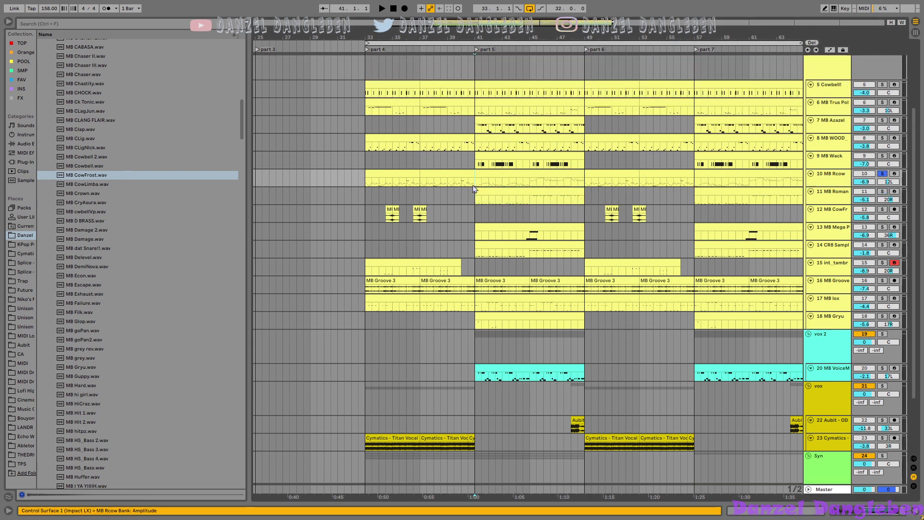
pyautogui.doubleClick(813, 183)
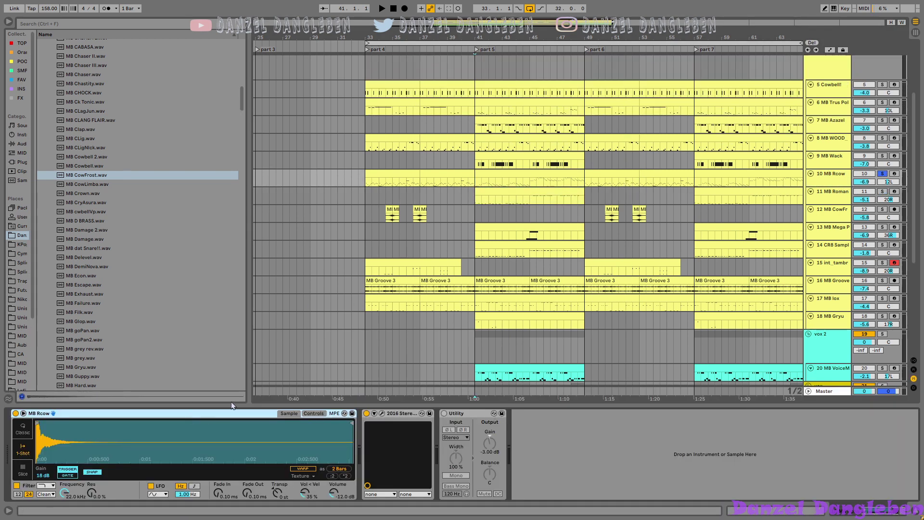
pyautogui.rightClick(208, 438)
pyautogui.click(240, 449)
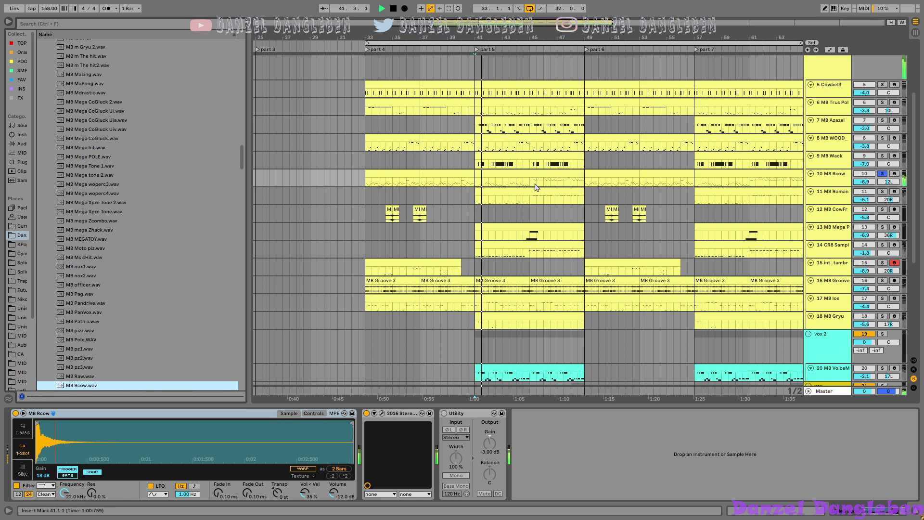
# Step: Show the notes of the MB Rcow clip at bar 33 and play it
pyautogui.click(368, 183)
pyautogui.doubleClick(377, 175)
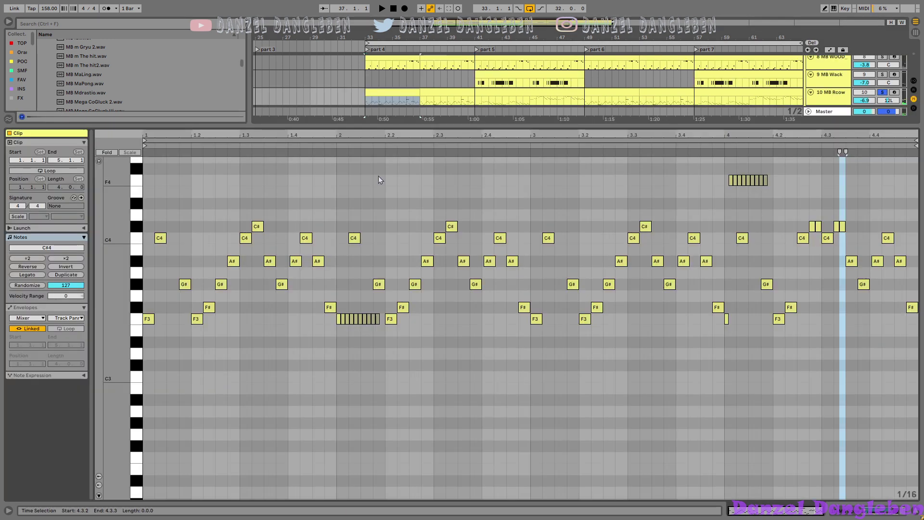
pyautogui.press('space')
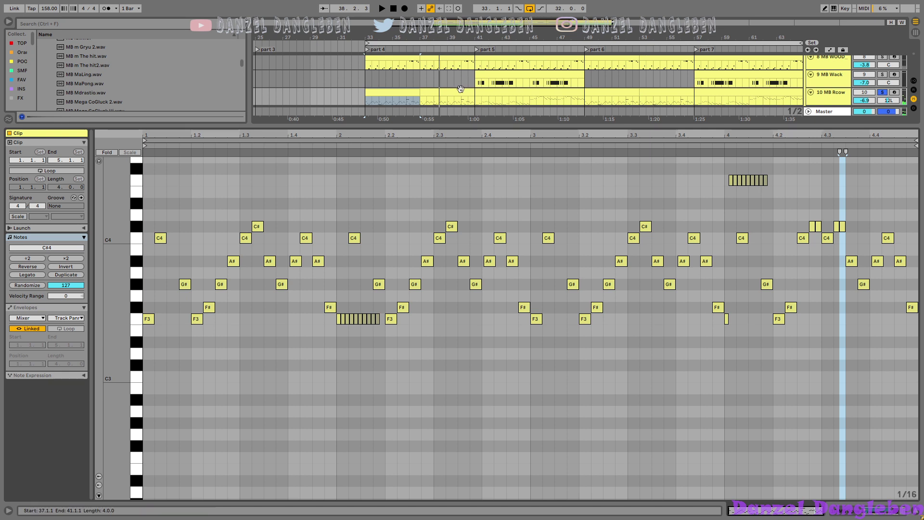
# Step: Show the notes of the MB Rcow clip at bar 41, play it, and close the note editor
pyautogui.click(496, 96)
pyautogui.click(484, 92)
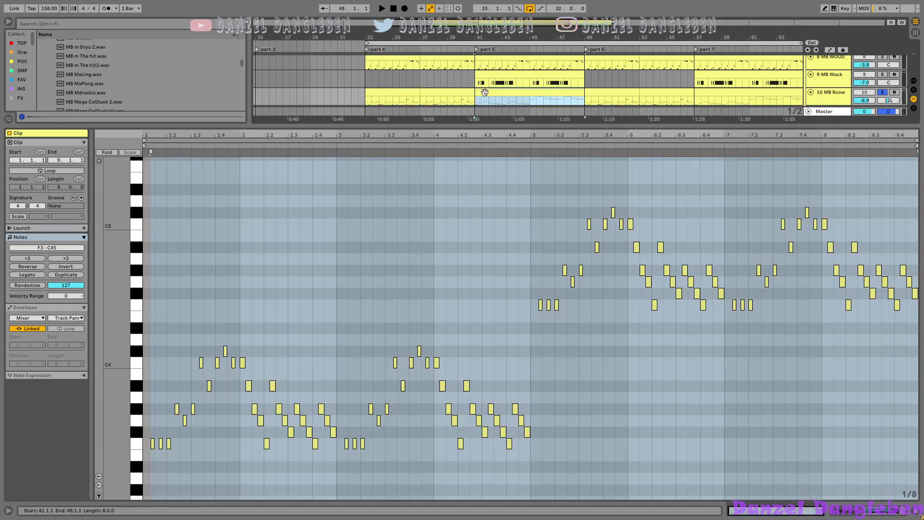
pyautogui.press('space')
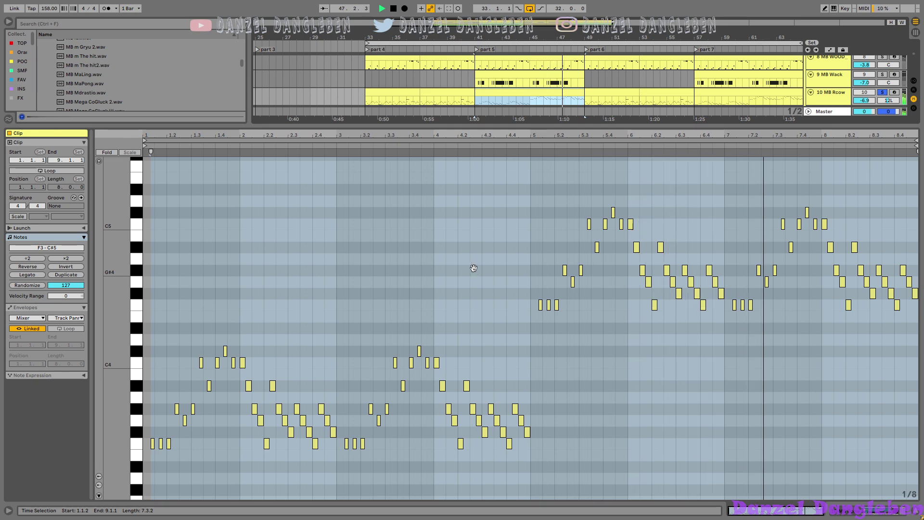
pyautogui.hotkey('ctrl', 'alt', 'l')
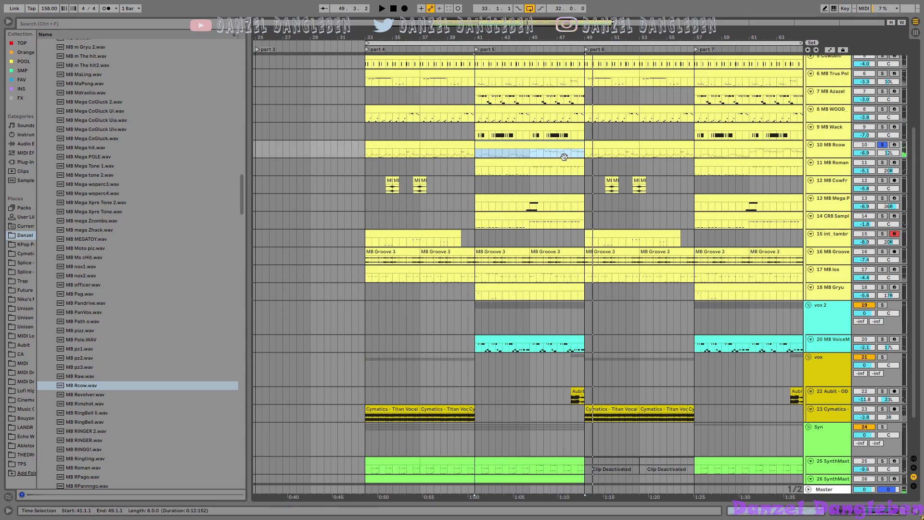
# Step: Solo the MB Wack track, display its sampler, and show the MB Wack sample in the browser
pyautogui.scroll(2, 564, 156)
pyautogui.click(828, 176)
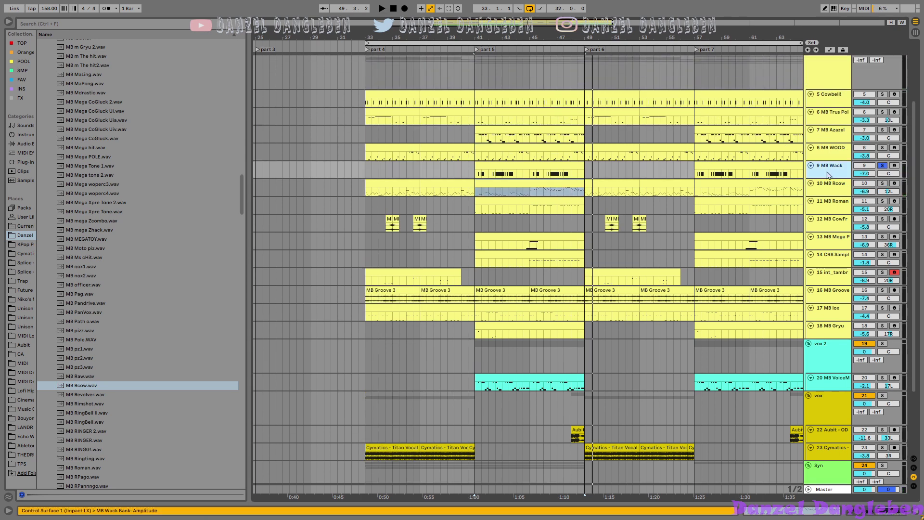
pyautogui.doubleClick(828, 175)
pyautogui.rightClick(116, 428)
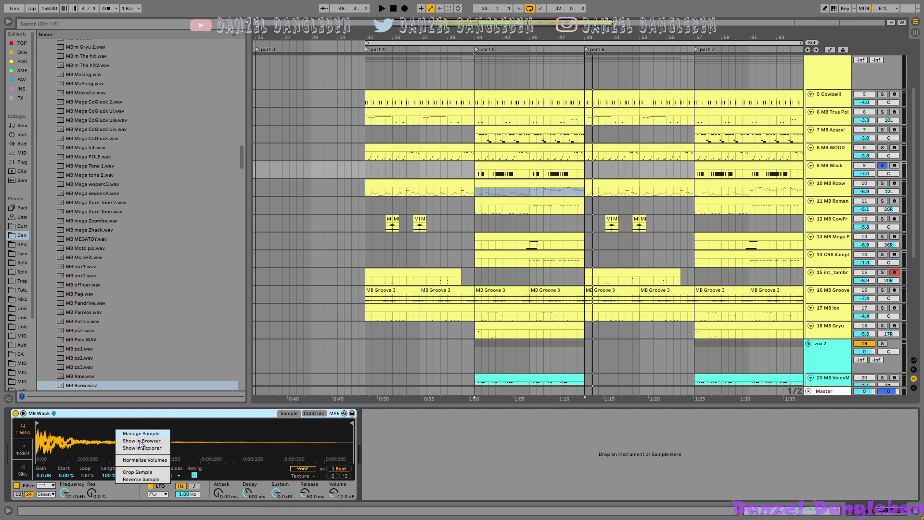
pyautogui.click(141, 441)
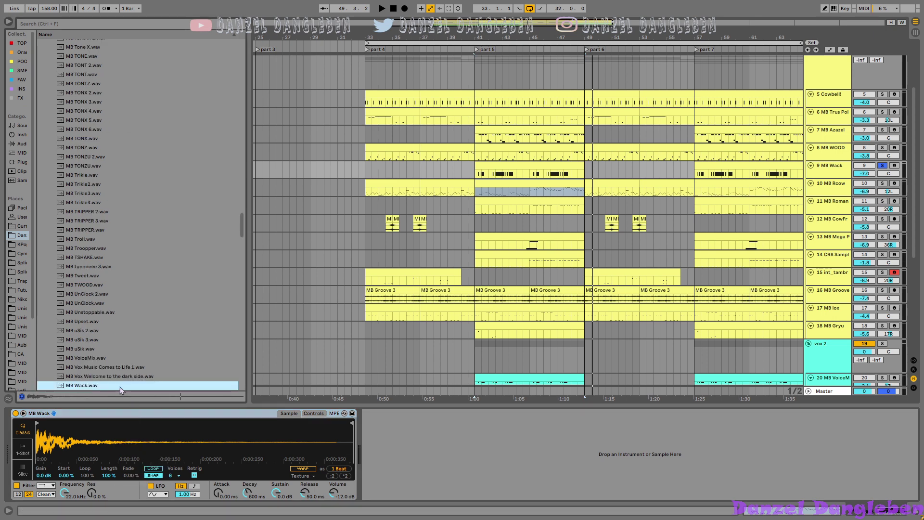
# Step: Play the MB Wack clip from bar 41 with its notes shown, and close the note editor
pyautogui.press('space')
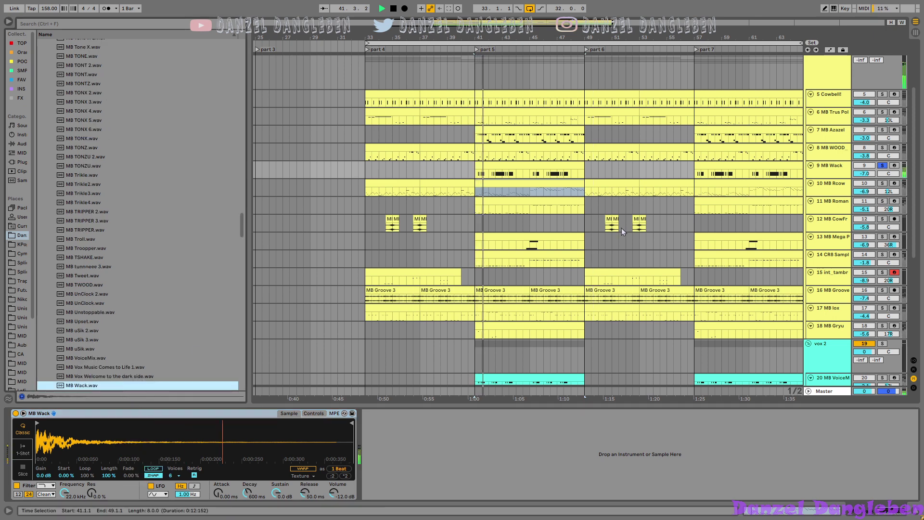
pyautogui.doubleClick(543, 165)
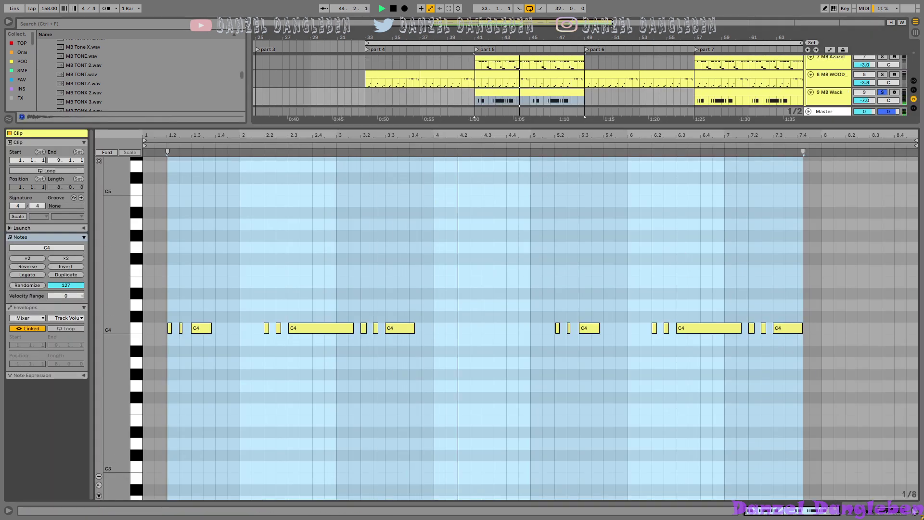
pyautogui.hotkey('ctrl', 'alt', 'l')
# Step: Play the MB WOOD_CLOCK track soloed from bar 41 and display its sampler
pyautogui.scroll(4, 579, 147)
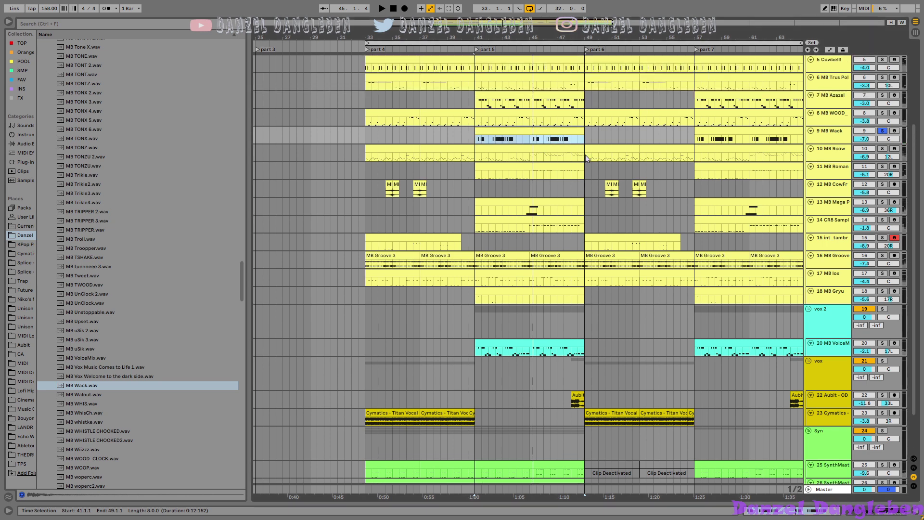
pyautogui.click(829, 151)
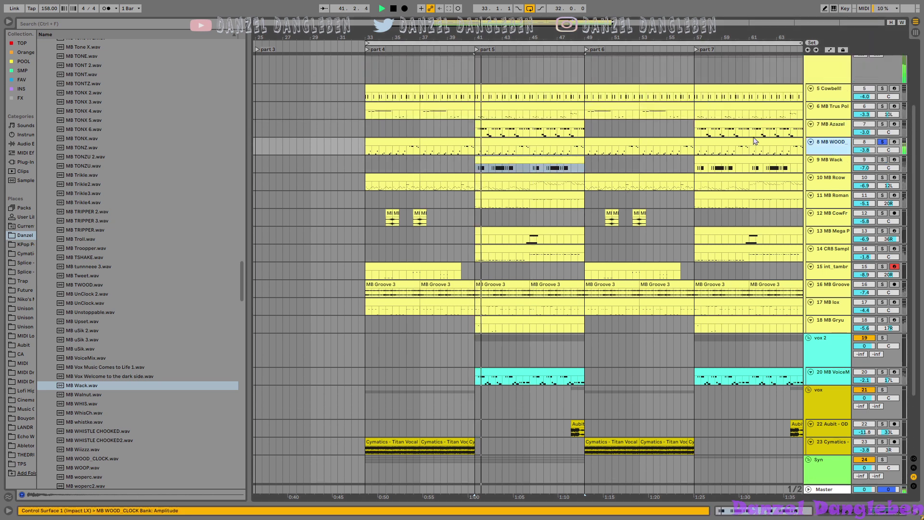
pyautogui.hotkey('ctrl', 'alt', 'l')
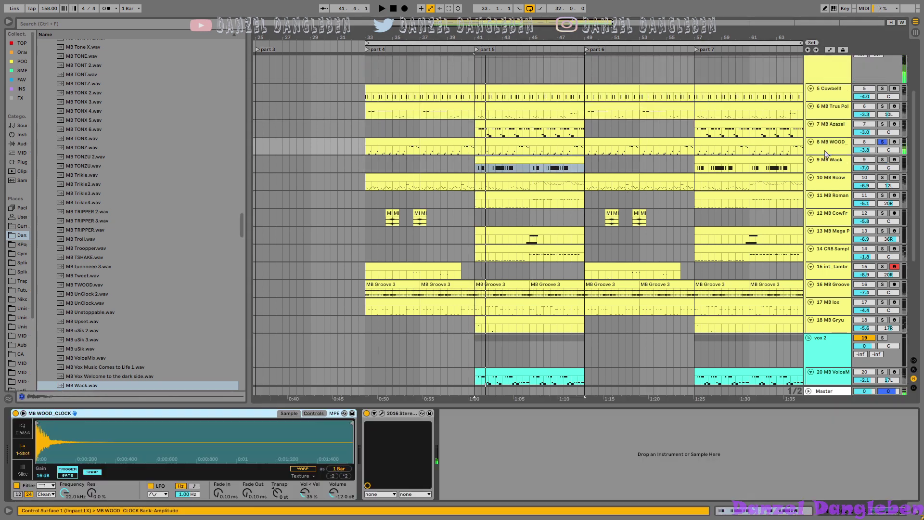
# Step: Show the MB WOOD_CLOCK sample in the browser, and view the track's 2016 Stereo Room reverb settings
pyautogui.rightClick(130, 435)
pyautogui.click(154, 487)
pyautogui.click(381, 413)
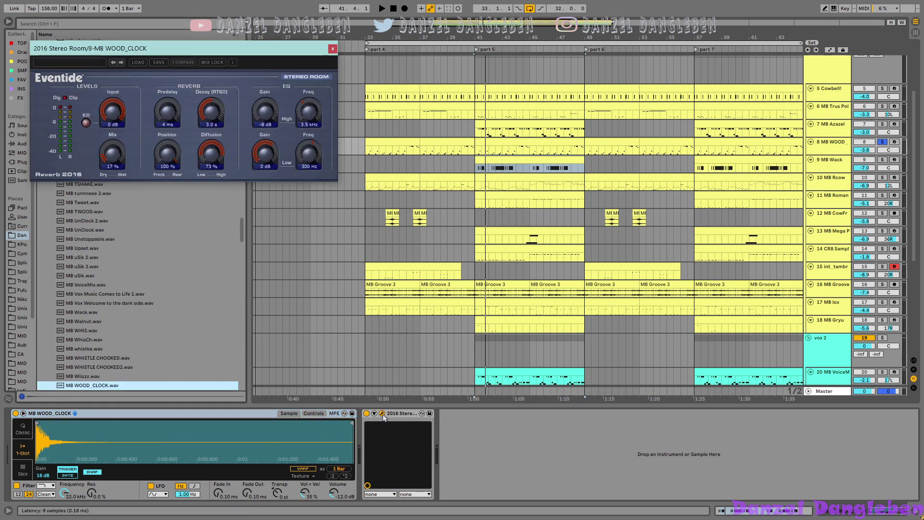
pyautogui.click(333, 50)
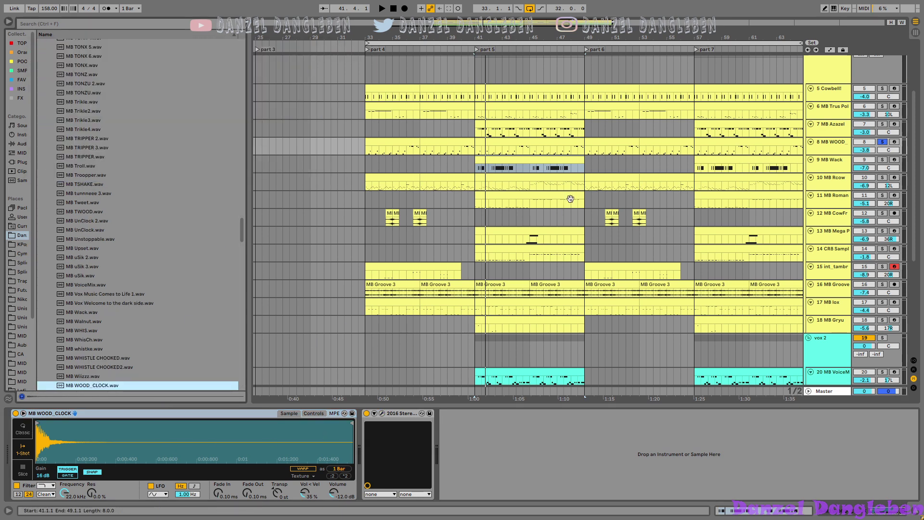
# Step: Play the MB WOOD_CLOCK clip from bar 33 with its notes shown
pyautogui.click(390, 153)
pyautogui.press('space')
pyautogui.press('space')
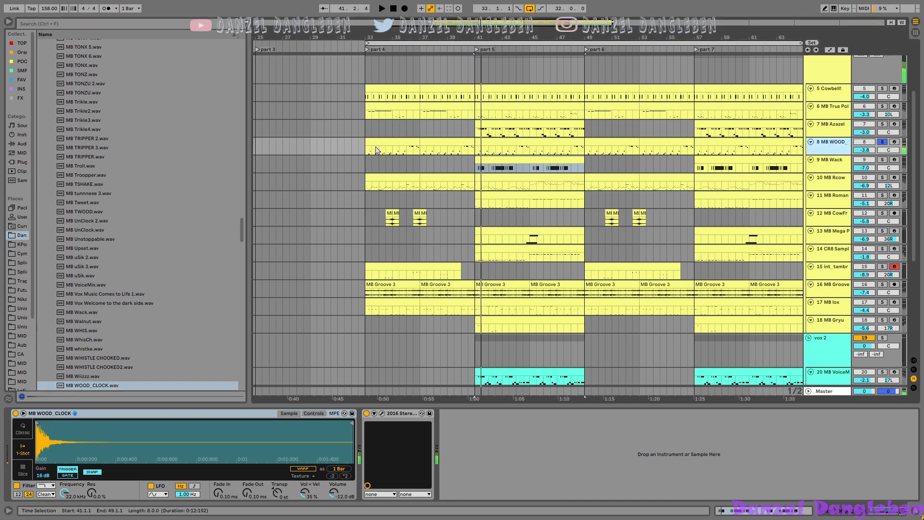
pyautogui.click(371, 151)
pyautogui.click(392, 144)
pyautogui.click(511, 143)
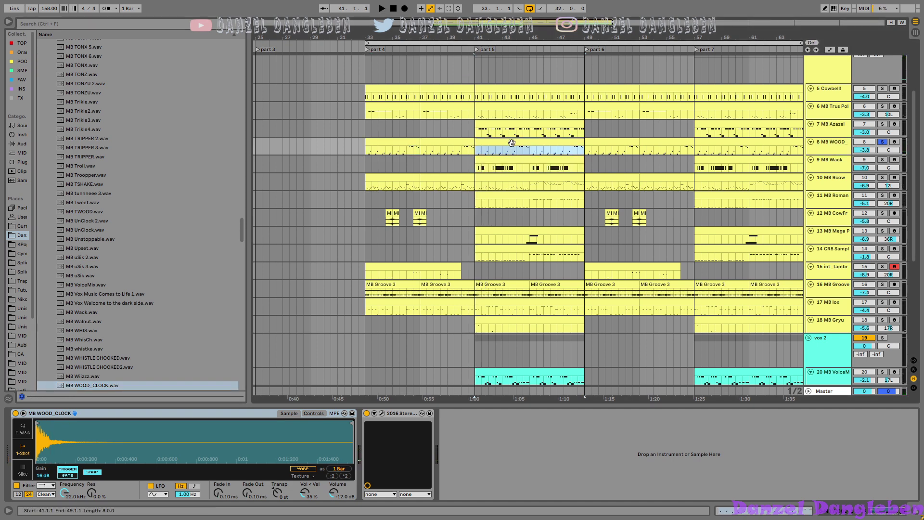
pyautogui.doubleClick(400, 149)
pyautogui.press('space')
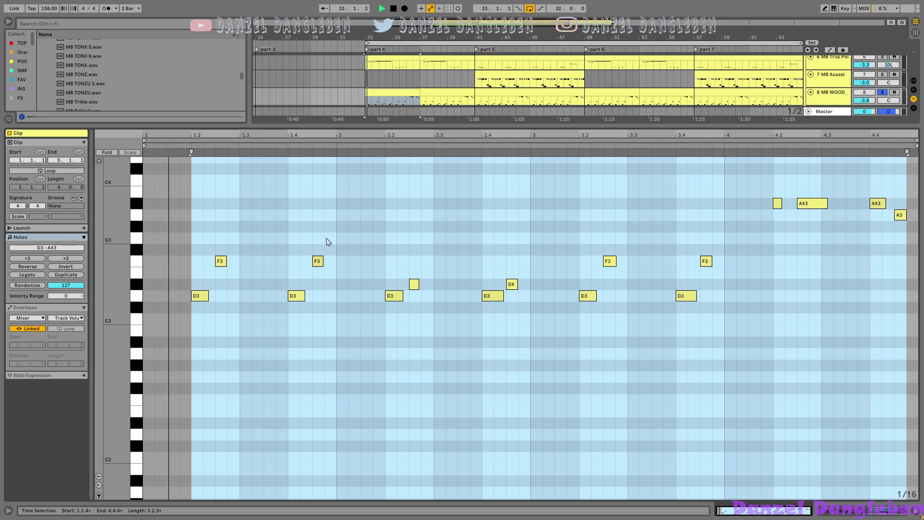
# Step: Show the notes of the MB WOOD_CLOCK clip at bar 41, and close the note editor
pyautogui.click(475, 103)
pyautogui.click(488, 94)
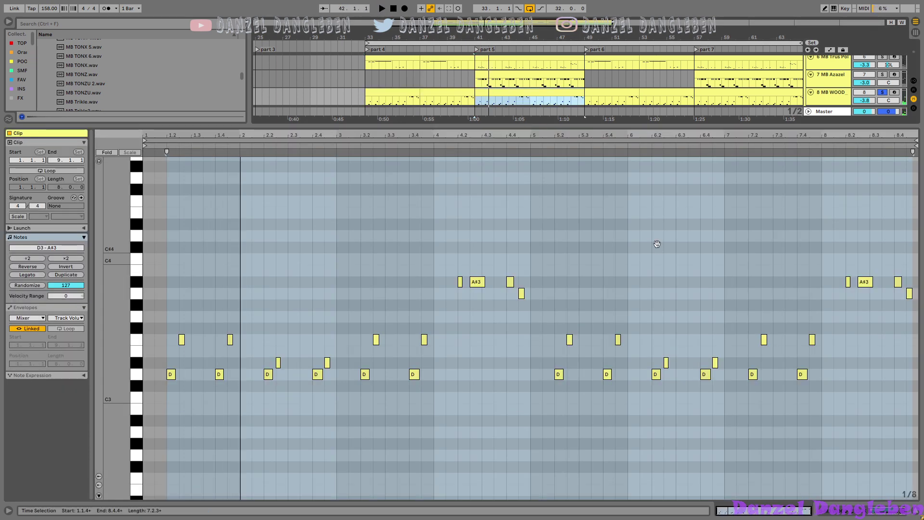
pyautogui.click(916, 511)
# Step: Solo the MB Azazel track and play it from bar 41
pyautogui.scroll(5, 808, 176)
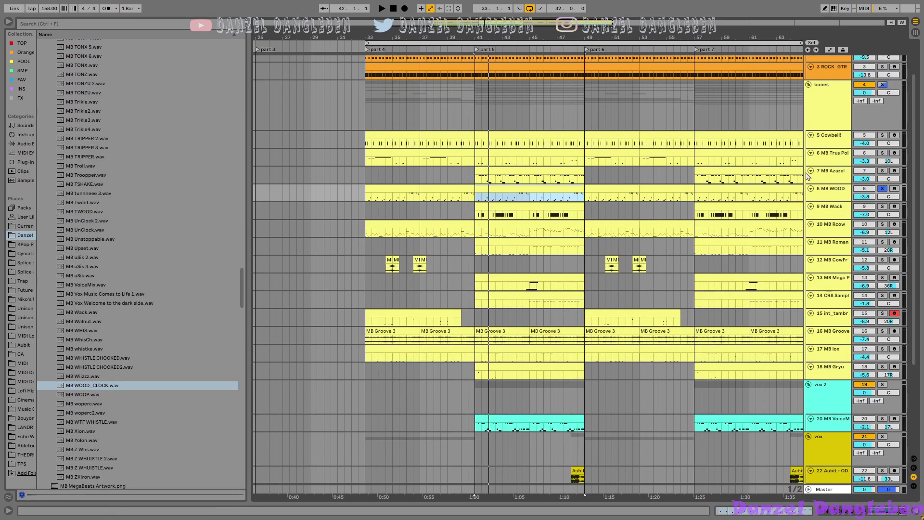
pyautogui.click(827, 178)
pyautogui.click(473, 178)
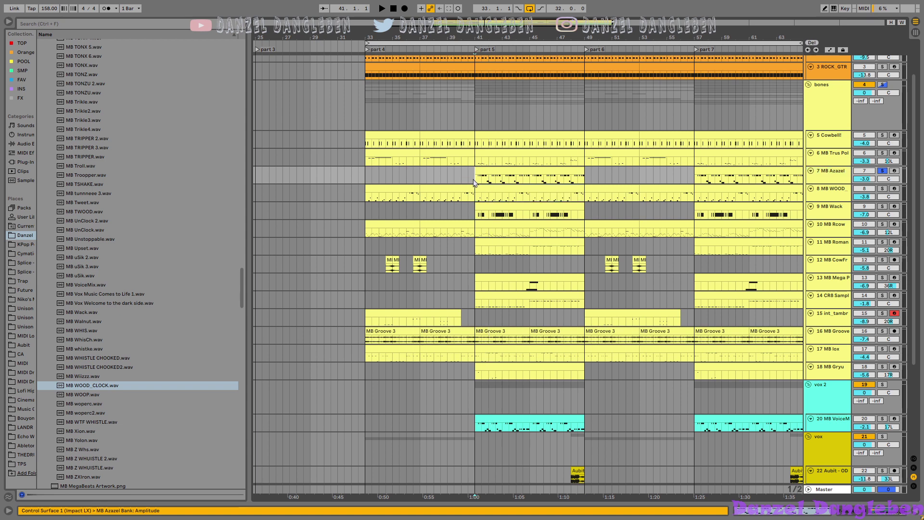
pyautogui.press('space')
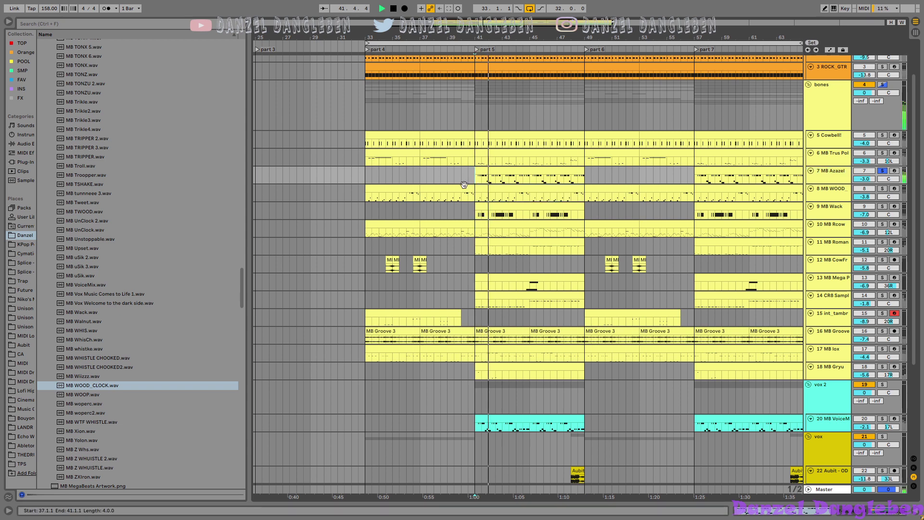
pyautogui.press('space')
# Step: Display the MB Azazel track's sampler and show its sample in the browser
pyautogui.doubleClick(830, 178)
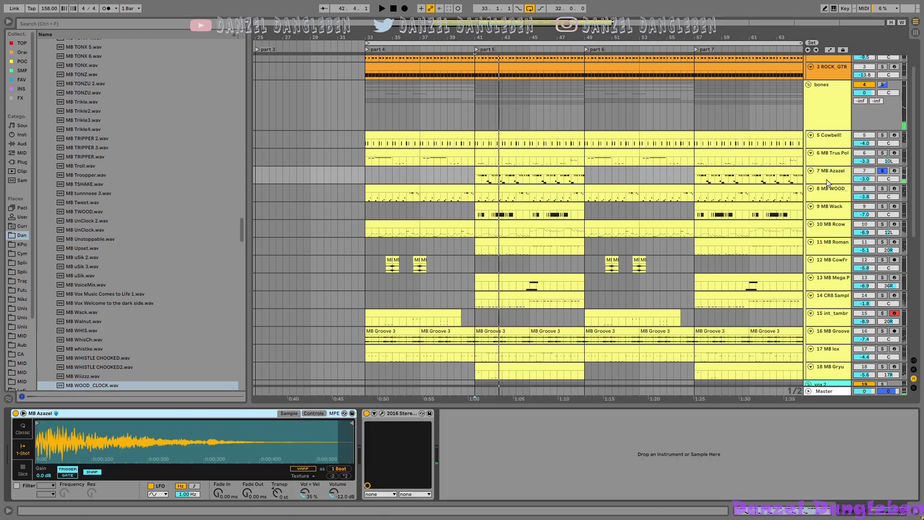
pyautogui.rightClick(202, 442)
pyautogui.click(221, 450)
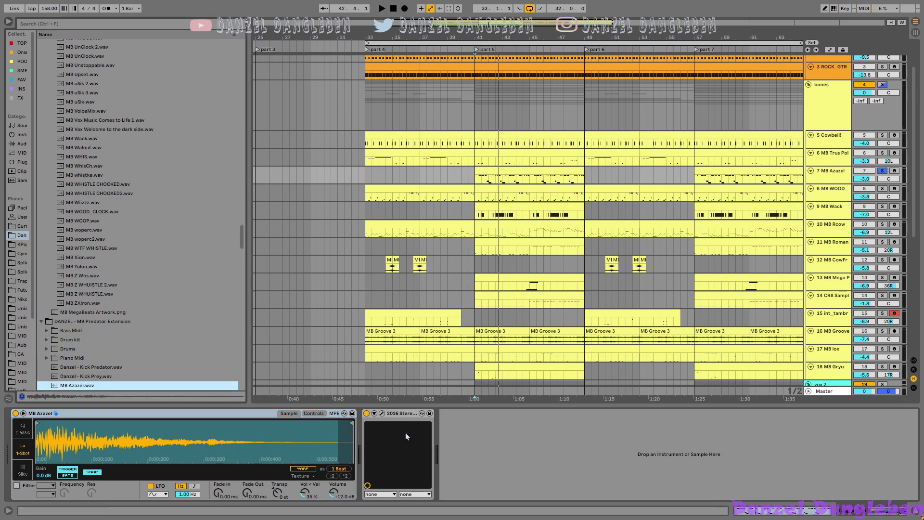
# Step: Inspect the 2016 Stereo Room reverb settings on the MB Azazel track, and close the plug-in window
pyautogui.click(382, 414)
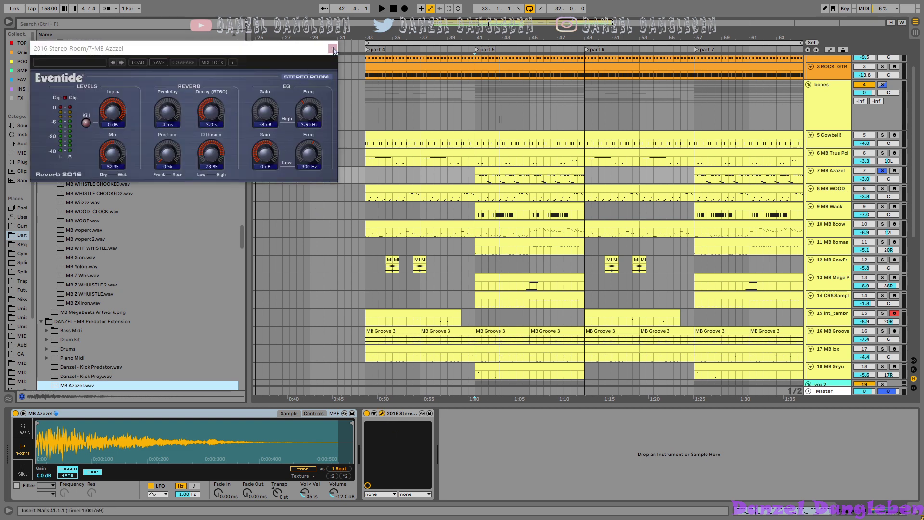
pyautogui.click(332, 49)
pyautogui.click(382, 413)
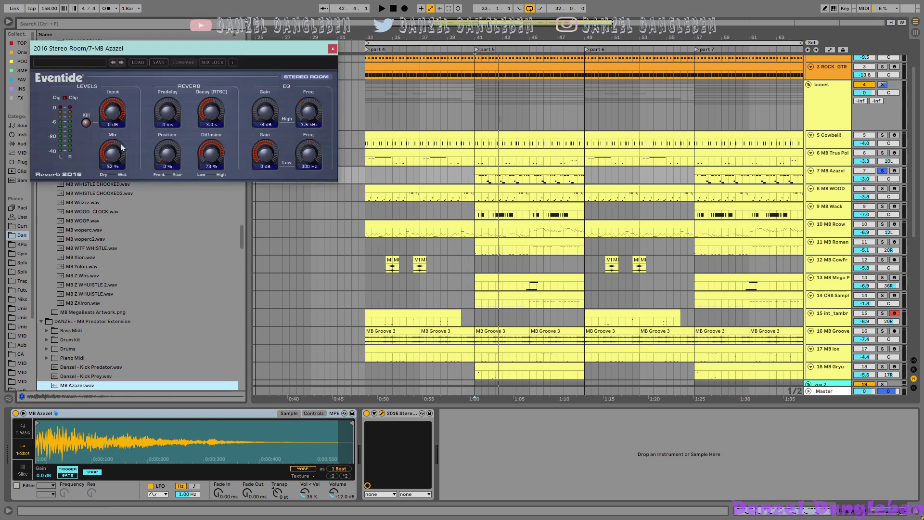
pyautogui.click(332, 49)
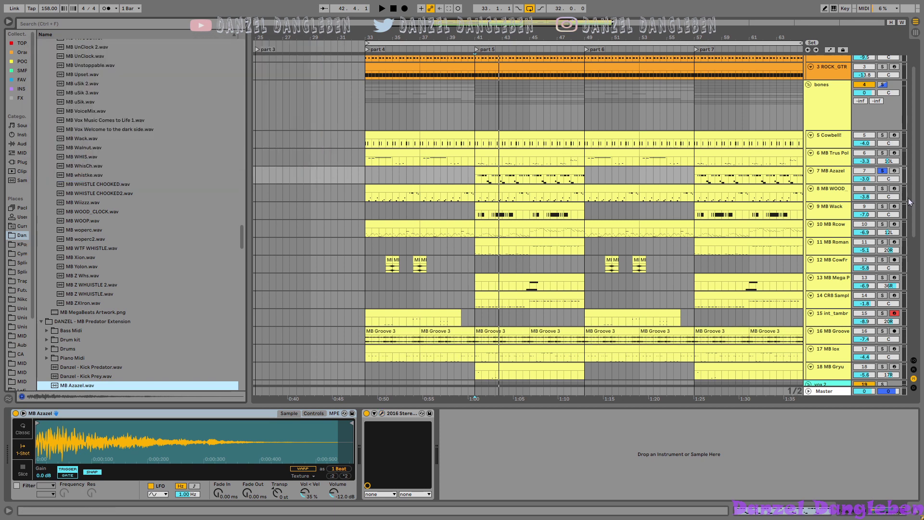
pyautogui.click(834, 172)
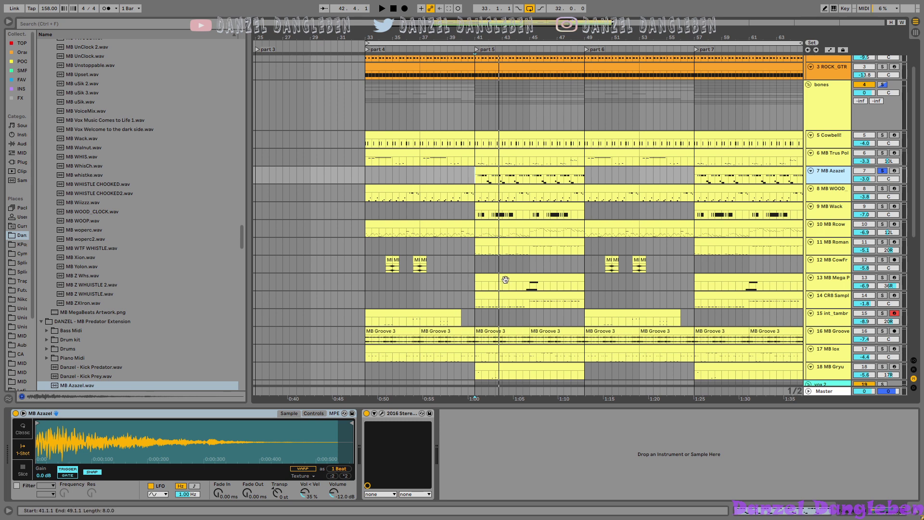
pyautogui.click(383, 414)
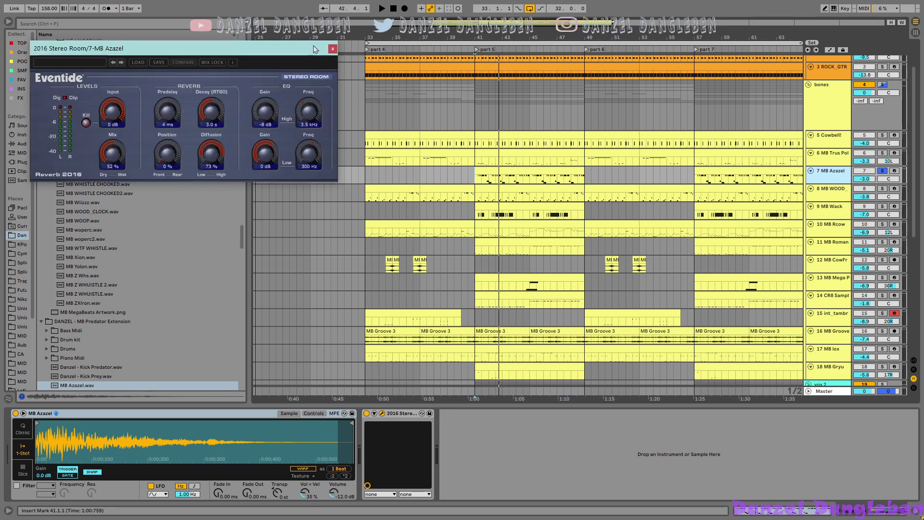
pyautogui.click(332, 49)
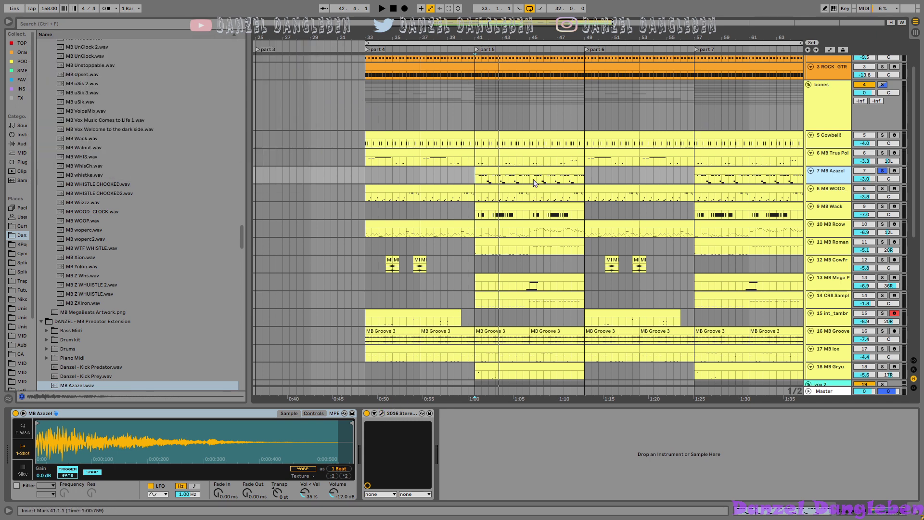
# Step: Play the MB Azazel clip from bar 41, show its notes, and close the note editor
pyautogui.press('space')
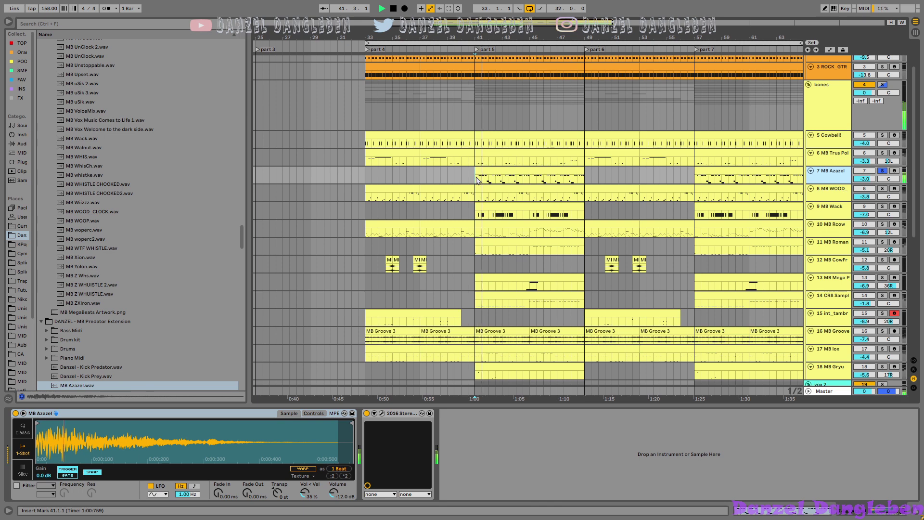
pyautogui.doubleClick(533, 174)
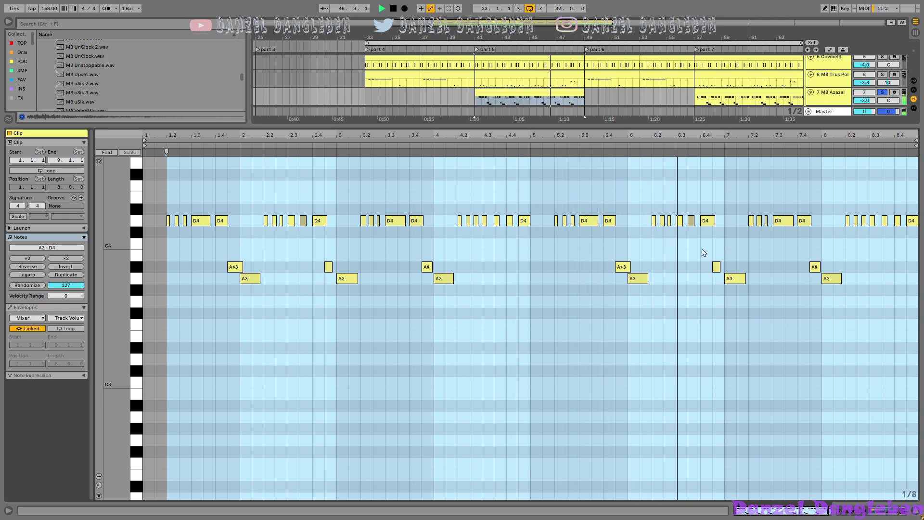
pyautogui.hotkey('ctrl', 'alt', 'l')
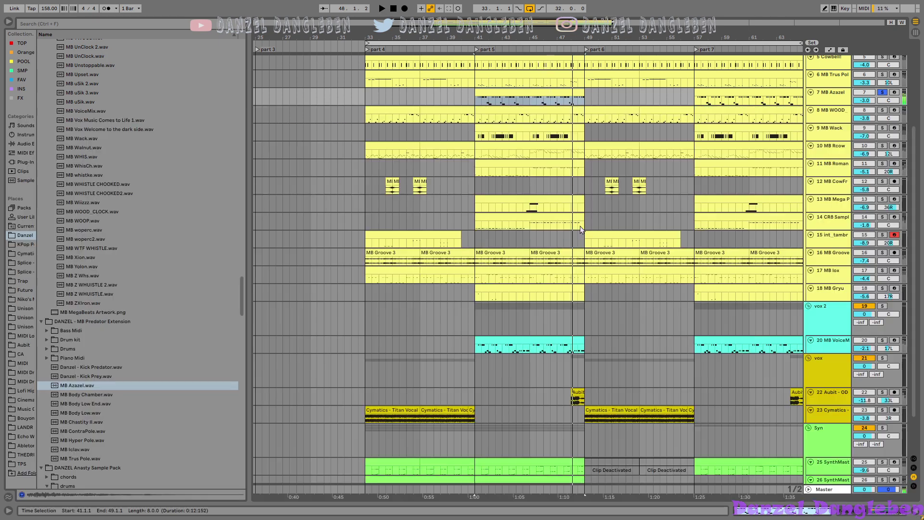
# Step: Display the MB Trus Pole track's sampler and show its sample in the browser
pyautogui.scroll(3, 578, 207)
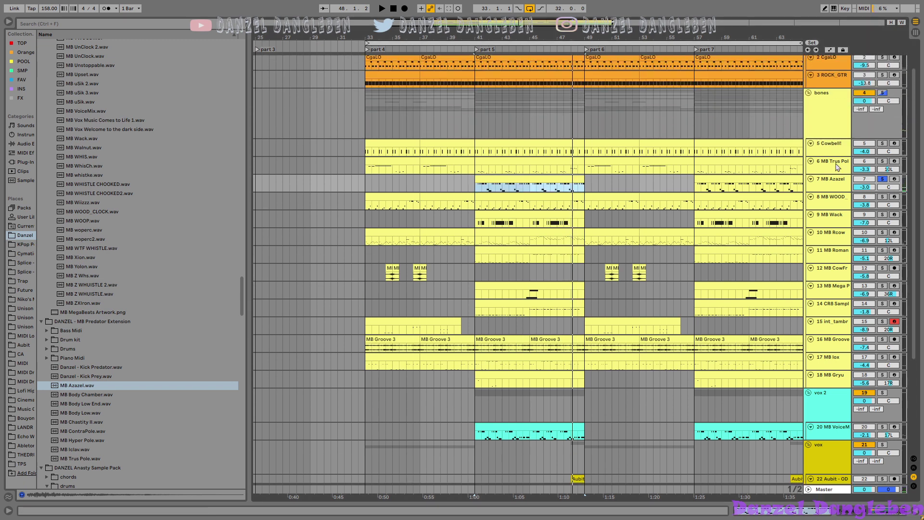
pyautogui.click(837, 167)
pyautogui.doubleClick(833, 167)
pyautogui.rightClick(154, 446)
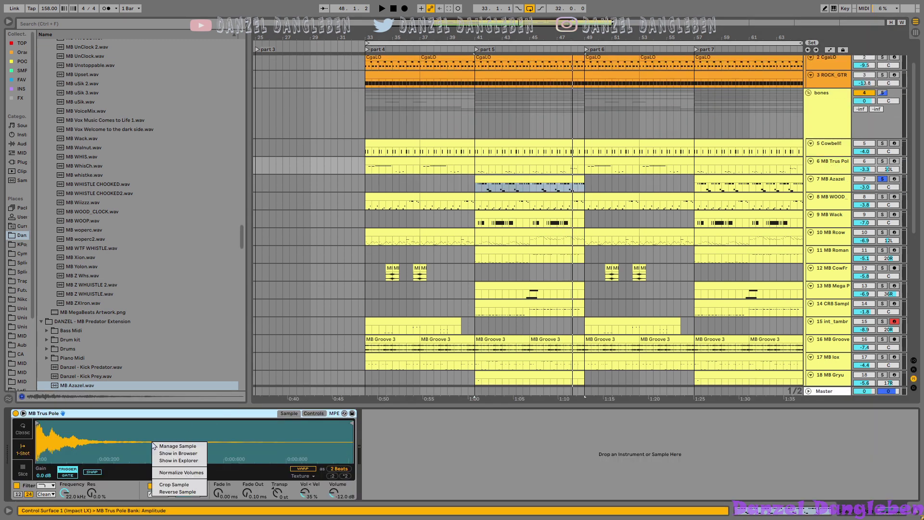
pyautogui.click(178, 454)
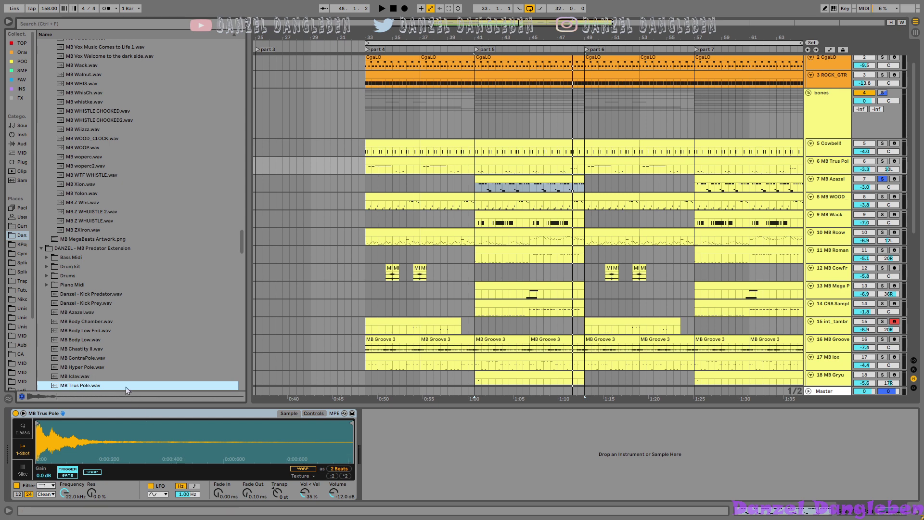
# Step: Solo the MB Trus Pole track and play its clip from bar 33 with the notes shown
pyautogui.click(789, 173)
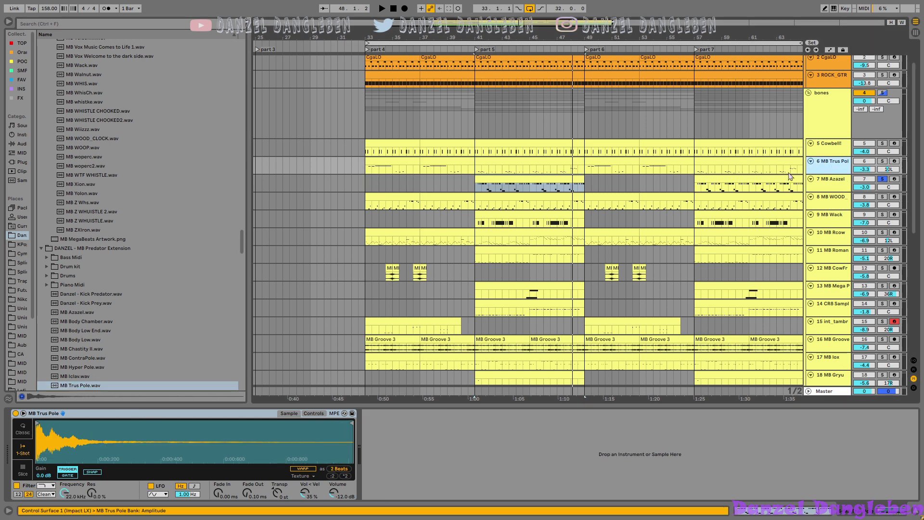
pyautogui.click(371, 170)
pyautogui.click(395, 162)
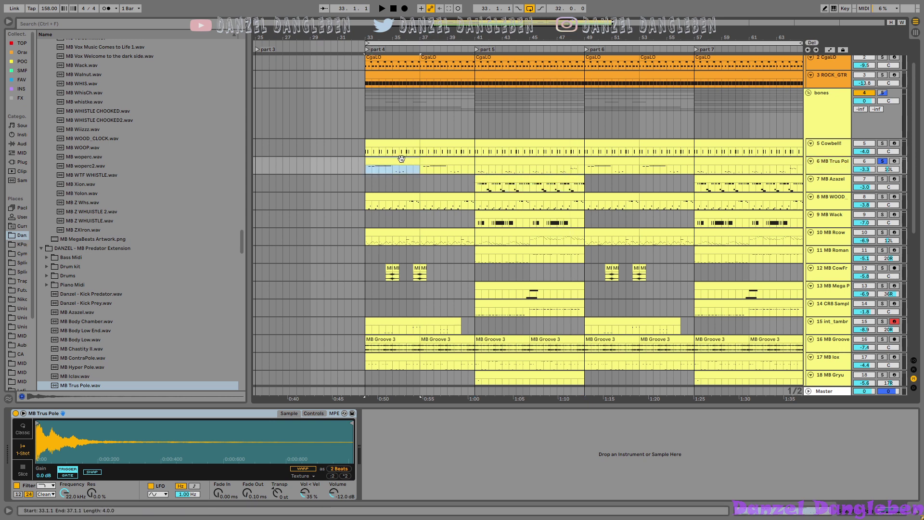
pyautogui.doubleClick(412, 158)
pyautogui.press('space')
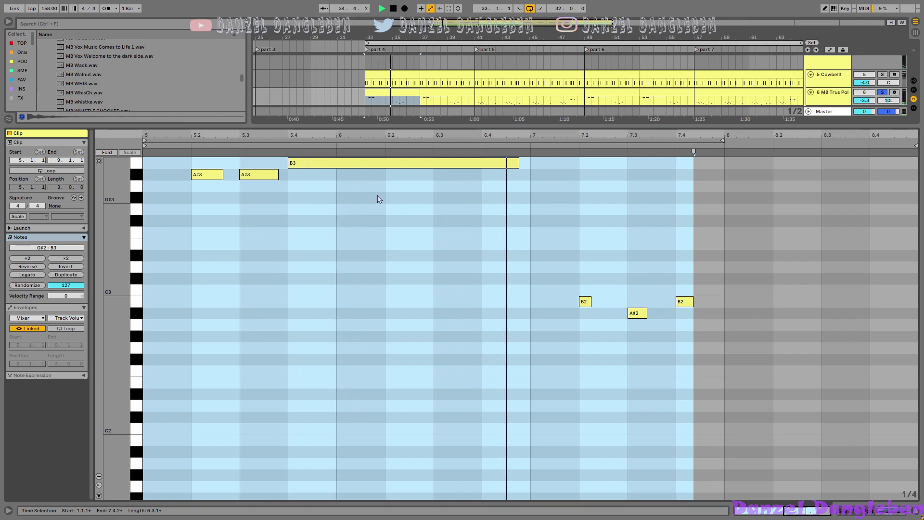
pyautogui.press('space')
# Step: Play the MB Trus Pole clip from bar 41 with its notes shown, and close the note editor
pyautogui.click(473, 103)
pyautogui.click(489, 94)
pyautogui.press('space')
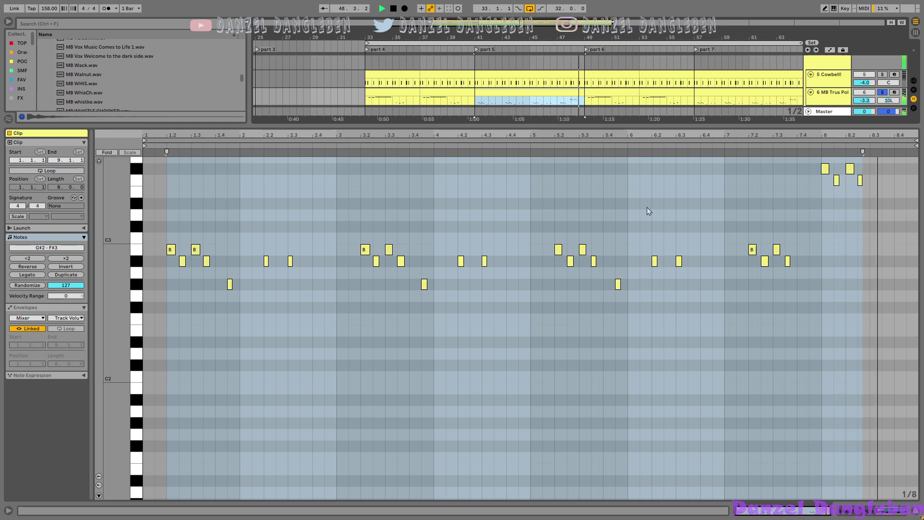
pyautogui.hotkey('ctrl', 'alt', 'l')
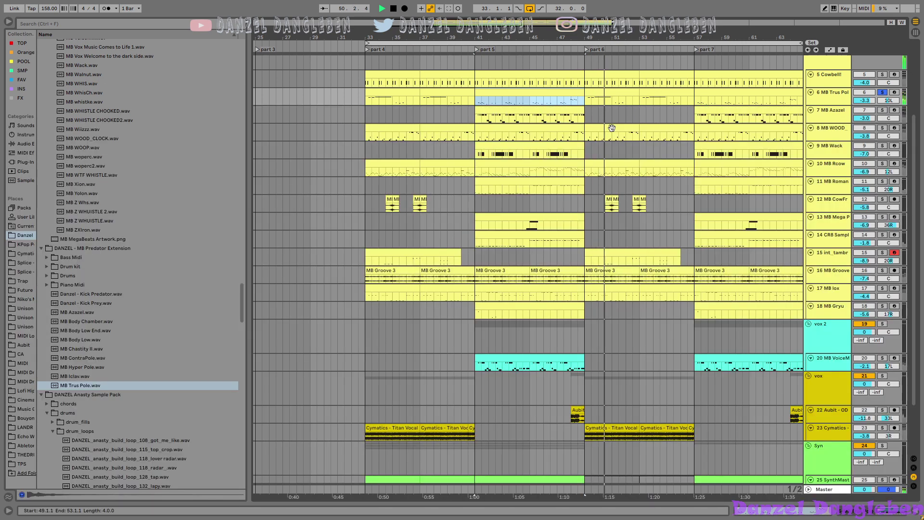
pyautogui.press('space')
# Step: Solo the Cowbell! track, play it from bar 33, and display its sampler
pyautogui.scroll(5, 535, 246)
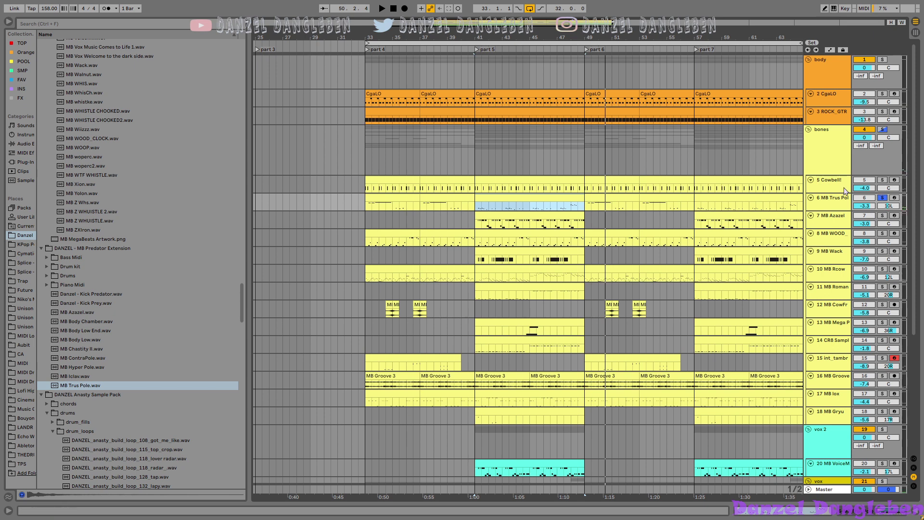
pyautogui.click(845, 191)
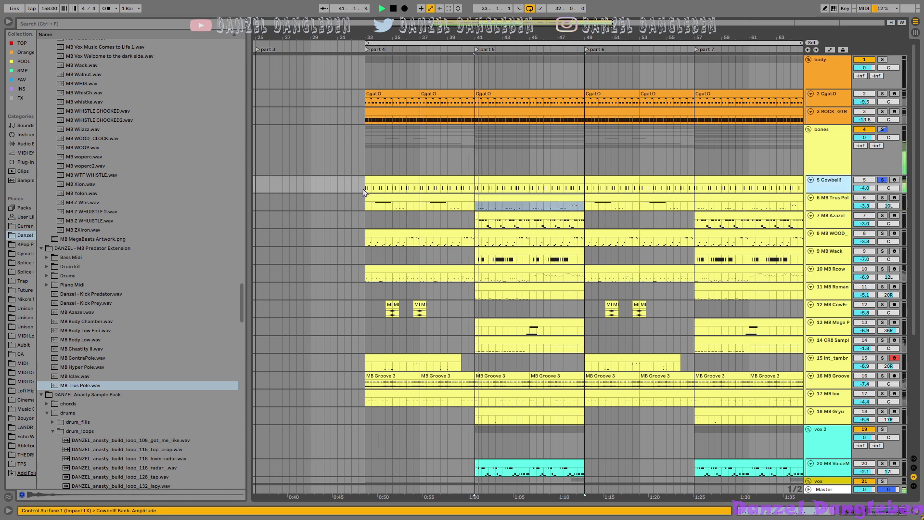
pyautogui.click(376, 207)
pyautogui.press('space')
pyautogui.doubleClick(819, 191)
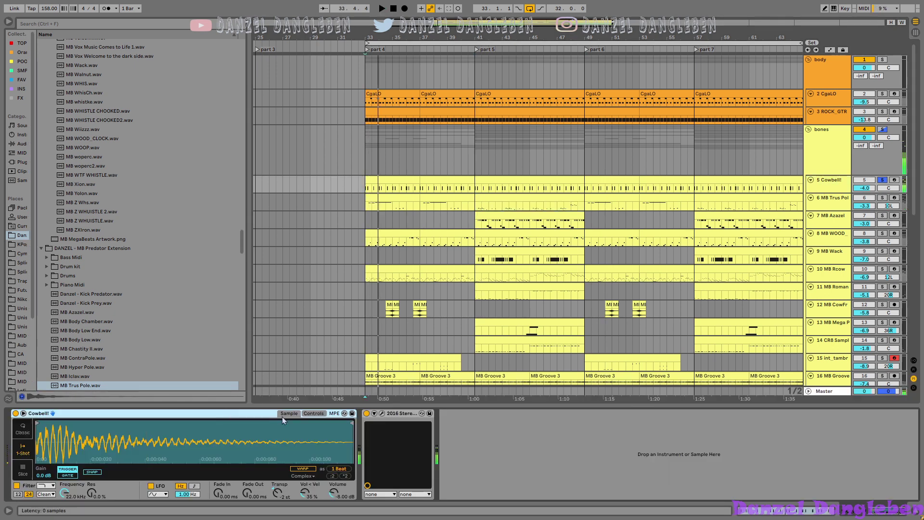
# Step: View the Cowbell! track's 2016 Stereo Room reverb, turn off the sampler's filter, and hide the plug-in window
pyautogui.click(382, 416)
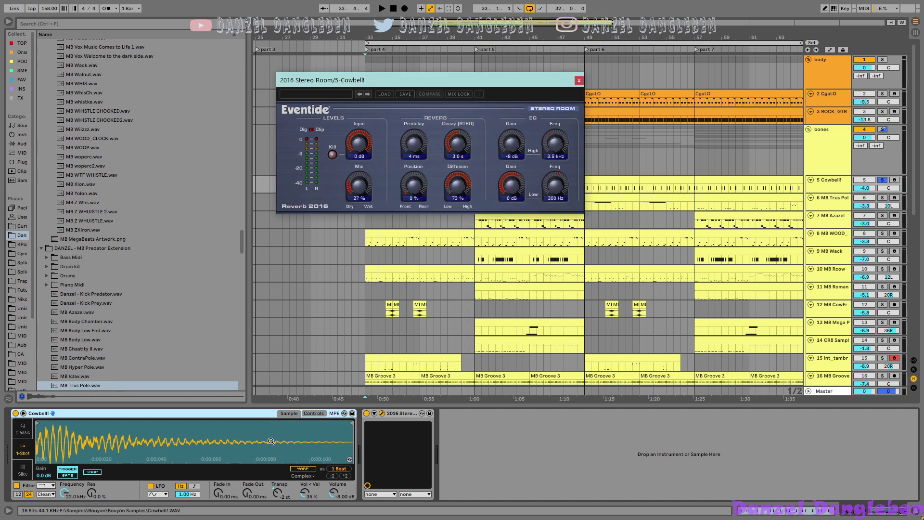
pyautogui.click(270, 442)
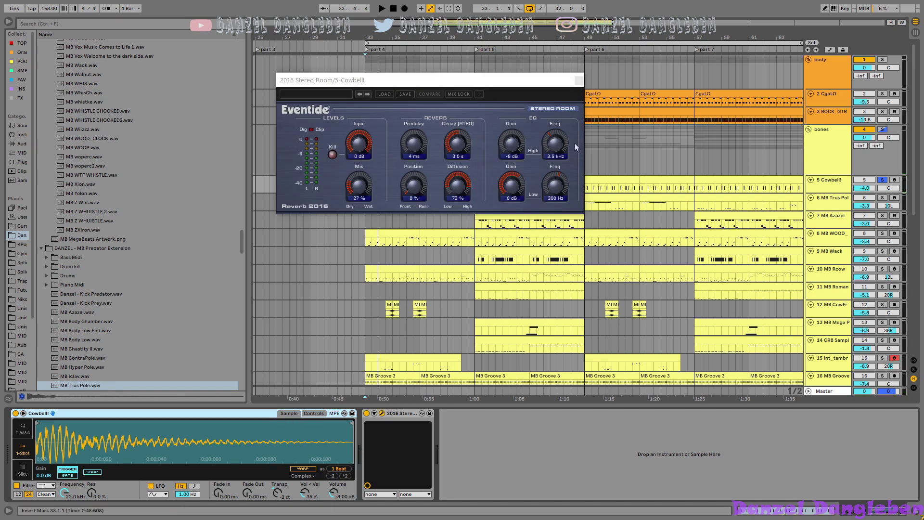
pyautogui.click(17, 485)
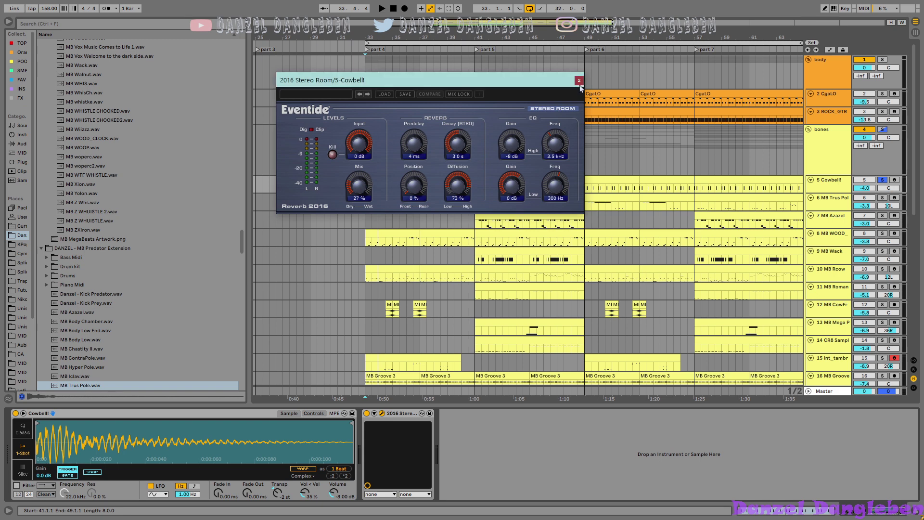
pyautogui.hotkey('ctrl', 'alt', 'p')
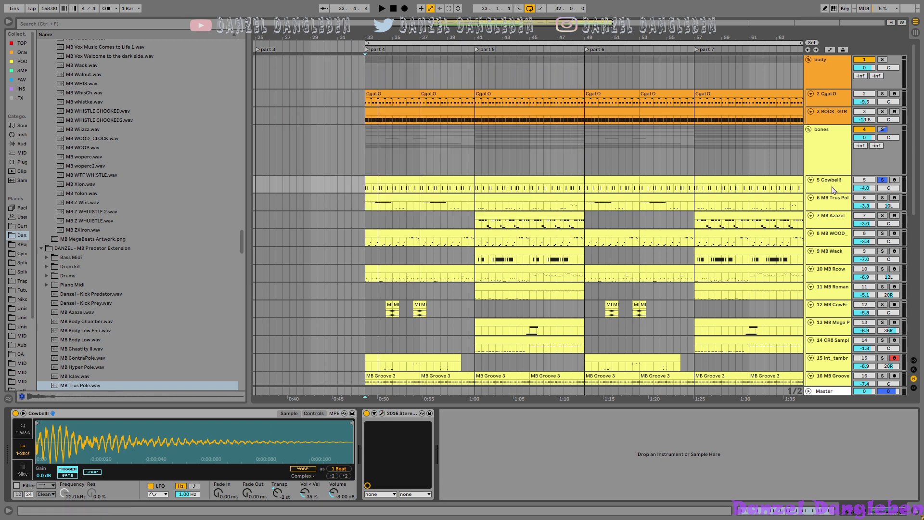
# Step: Show the notes of the Cowbell! track's first clip and play it from bar 33
pyautogui.click(834, 189)
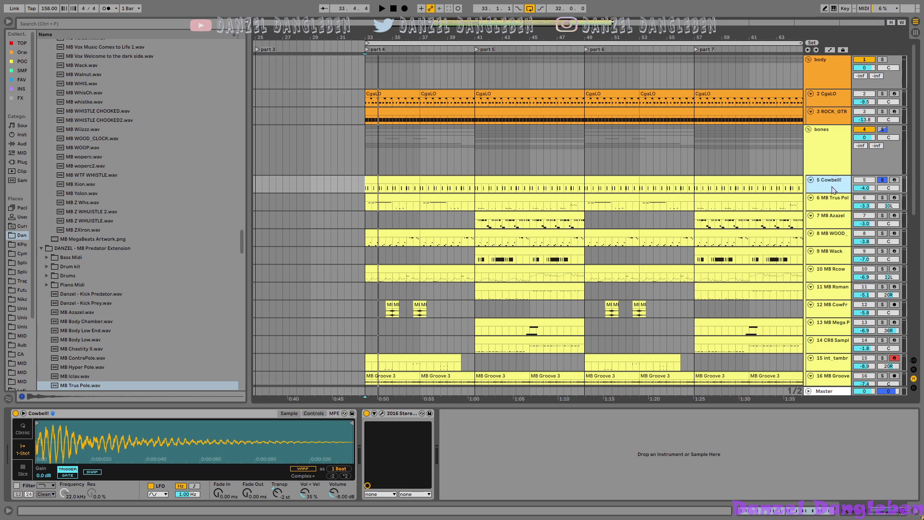
pyautogui.doubleClick(394, 188)
pyautogui.press('space')
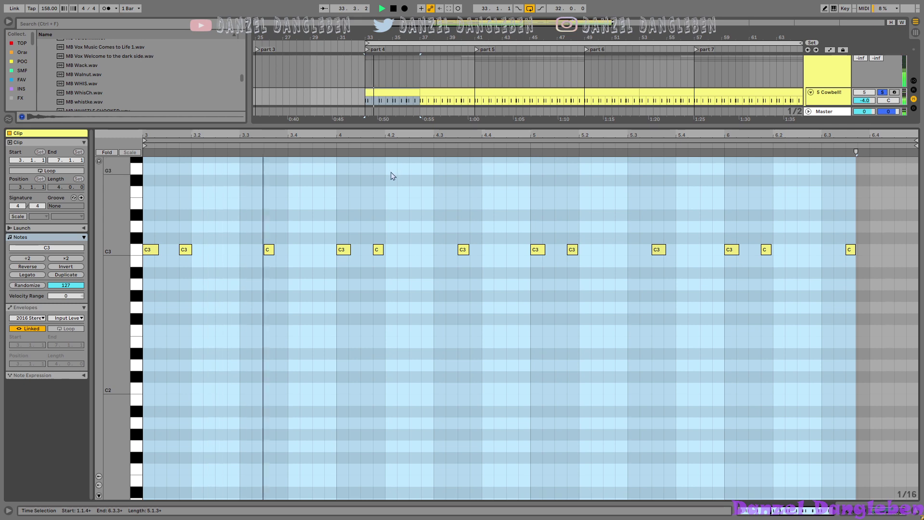
# Step: Try deleting the C3 notes at the starts of bars 3, 4, 5 and 6 in the Cowbell! clip, and undo the deletion
pyautogui.moveTo(154, 275); pyautogui.dragTo(164, 235)
pyautogui.moveTo(343, 267); pyautogui.dragTo(349, 230)
pyautogui.keyDown('shift'); pyautogui.click(482, 265); pyautogui.keyUp('shift')
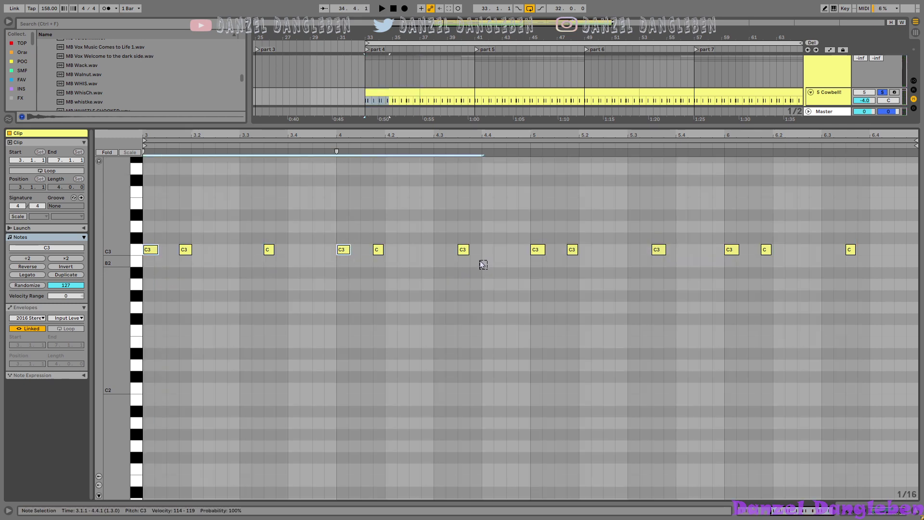
pyautogui.moveTo(535, 270); pyautogui.dragTo(541, 230)
pyautogui.moveTo(733, 256); pyautogui.dragTo(718, 226)
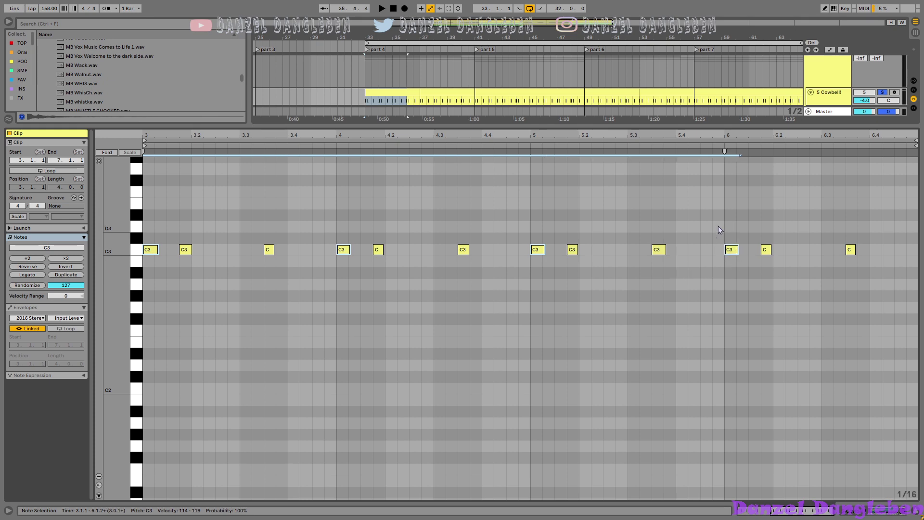
pyautogui.press('Delete')
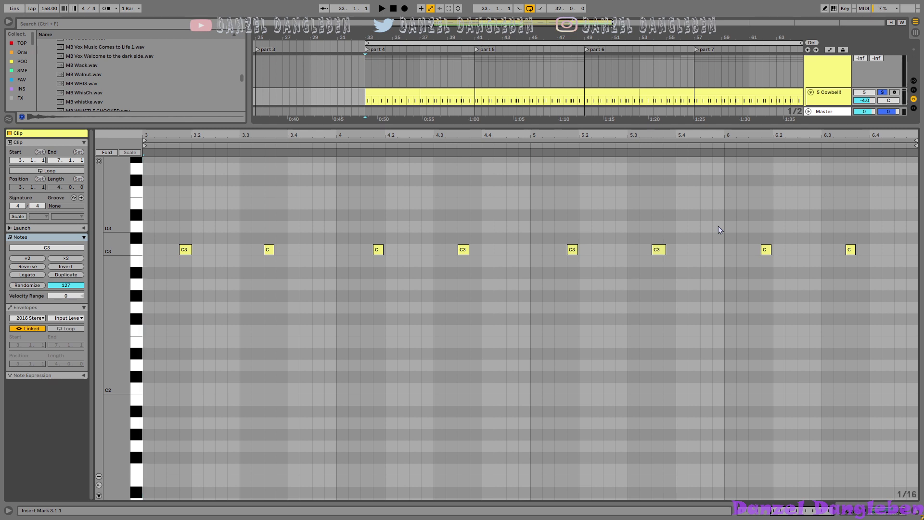
pyautogui.hotkey('ctrl', 'z')
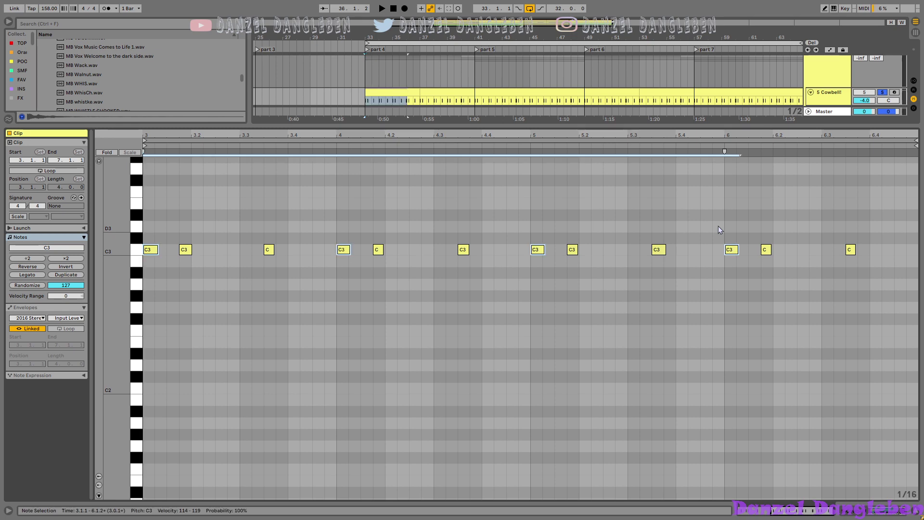
# Step: Close the note editor and play the soloed Cowbell! track against the full arrangement view
pyautogui.click(344, 249)
pyautogui.click(916, 510)
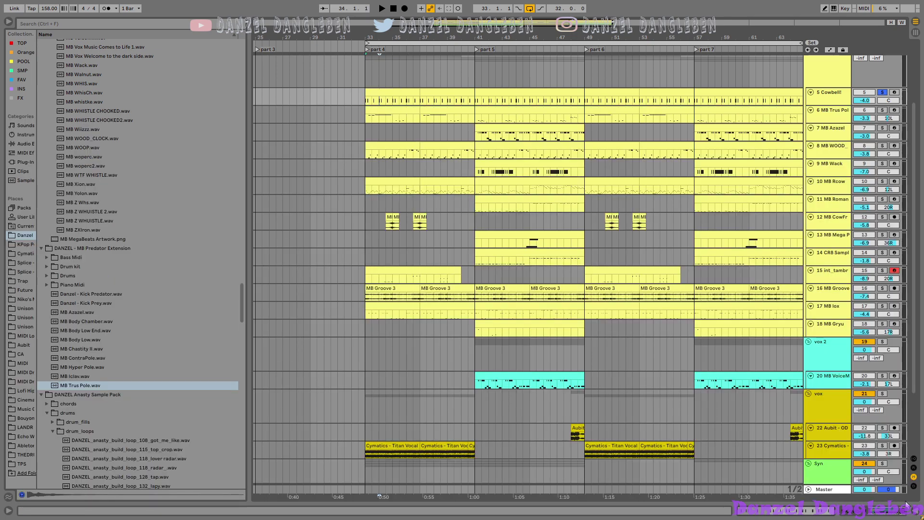
pyautogui.press('space')
pyautogui.scroll(5, 431, 197)
pyautogui.press('space')
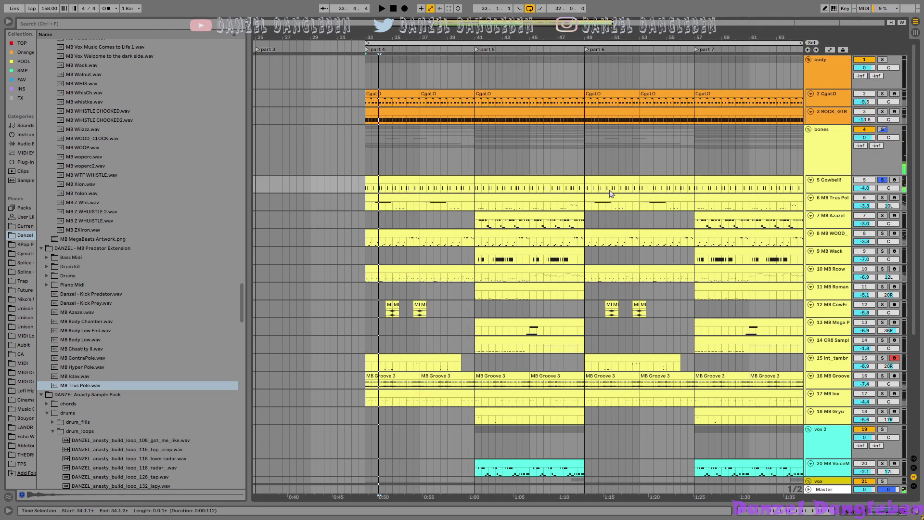
# Step: Solo the ROCK_GTR track, display its sampler and effects, and play it from bar 33
pyautogui.click(834, 115)
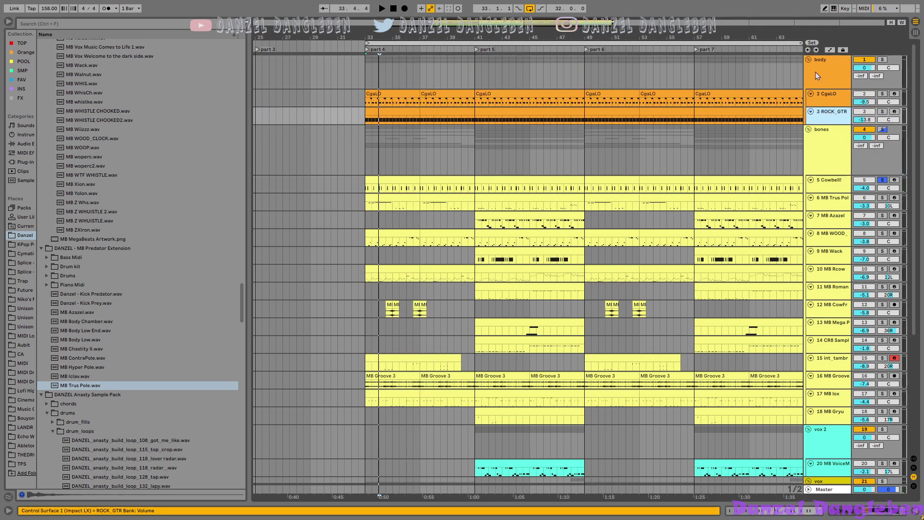
pyautogui.doubleClick(833, 116)
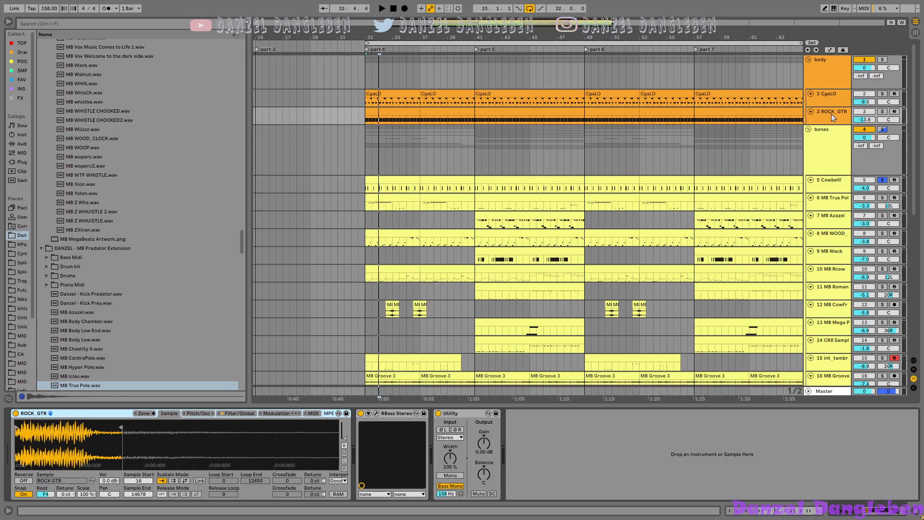
pyautogui.press('space')
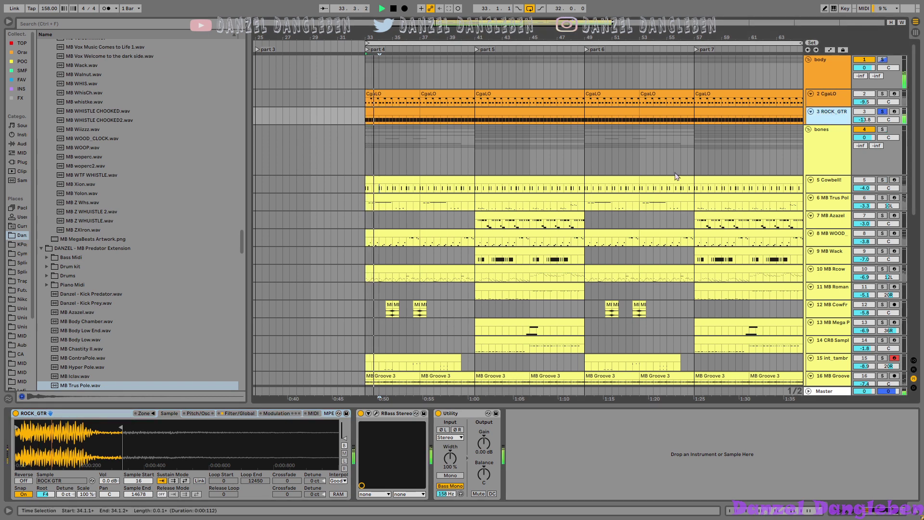
# Step: Bypass RBass Stereo on the ROCK_GTR track and play it from bar 33
pyautogui.click(361, 413)
pyautogui.press('space')
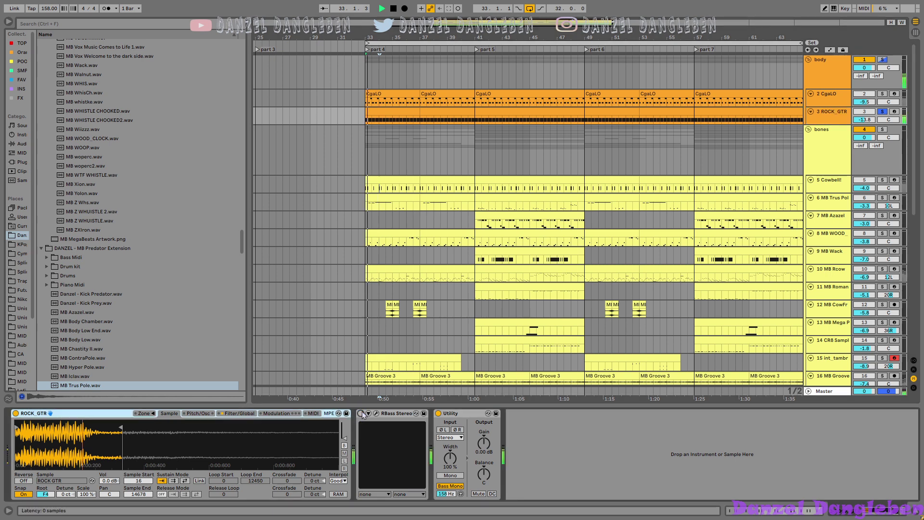
pyautogui.press('space')
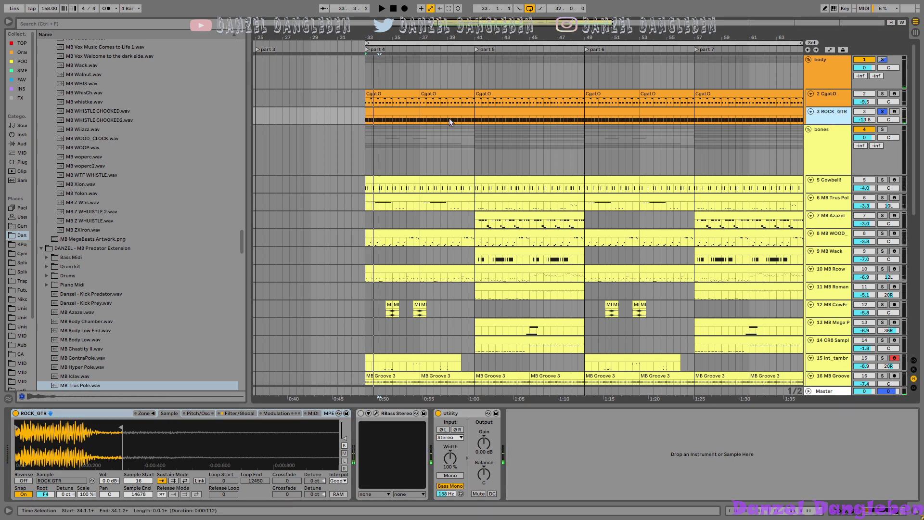
# Step: Play the ROCK_GTR track's first clip with its D4 notes shown, and return to the track's devices
pyautogui.doubleClick(396, 111)
pyautogui.press('space')
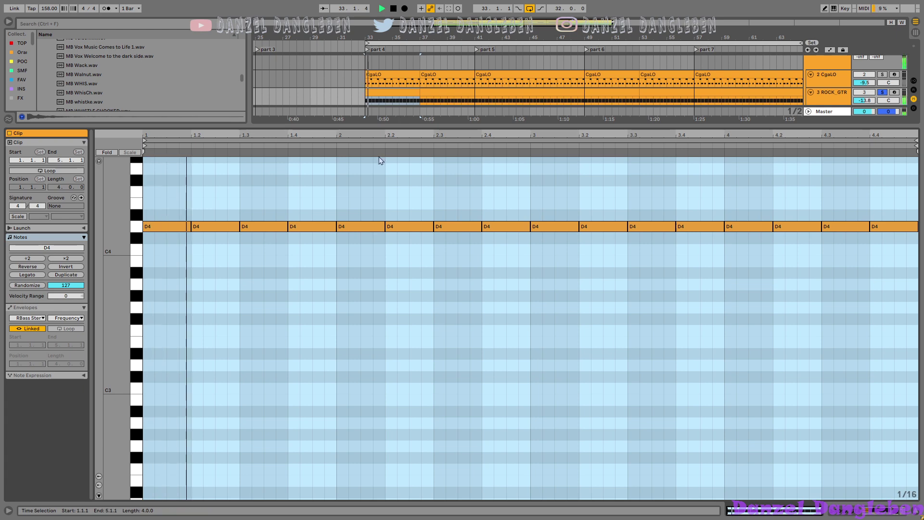
pyautogui.press('space')
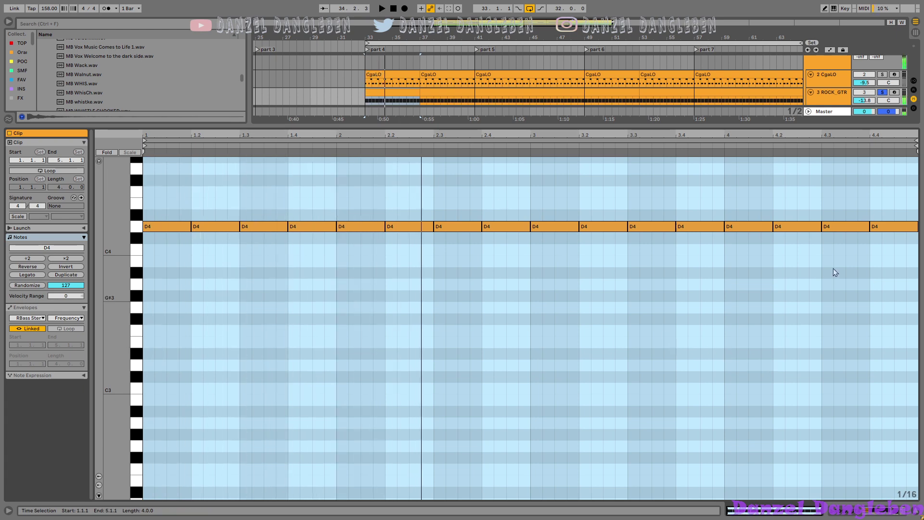
pyautogui.click(826, 103)
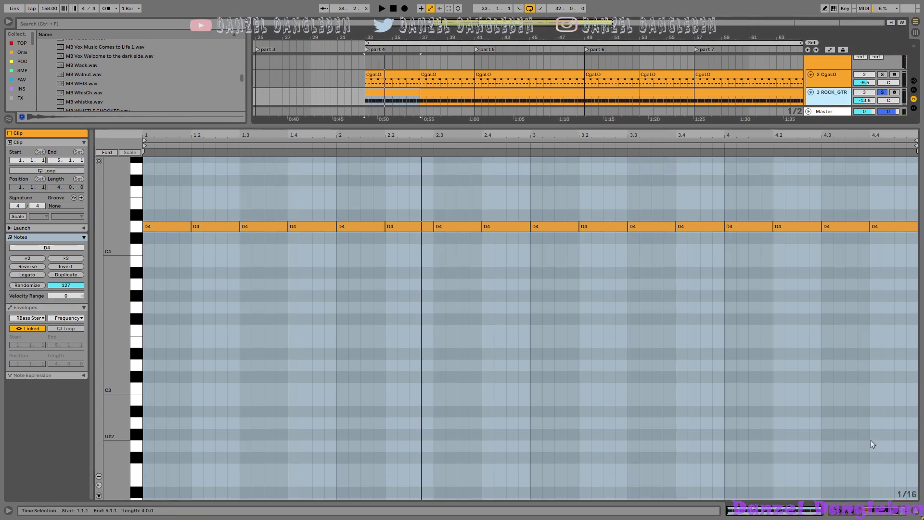
pyautogui.click(871, 510)
# Step: Turn RBass Stereo back on for ROCK_GTR and play the track with the plug-in window open
pyautogui.click(360, 414)
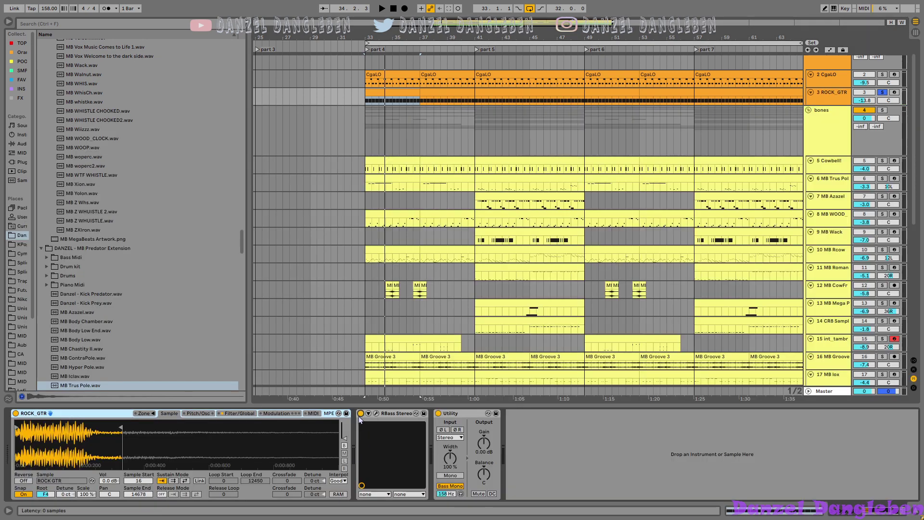
pyautogui.click(376, 413)
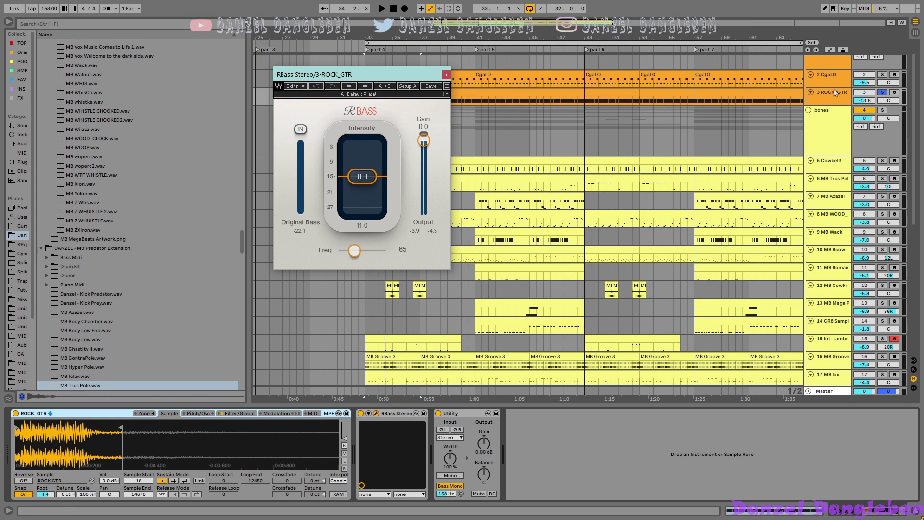
pyautogui.press('space')
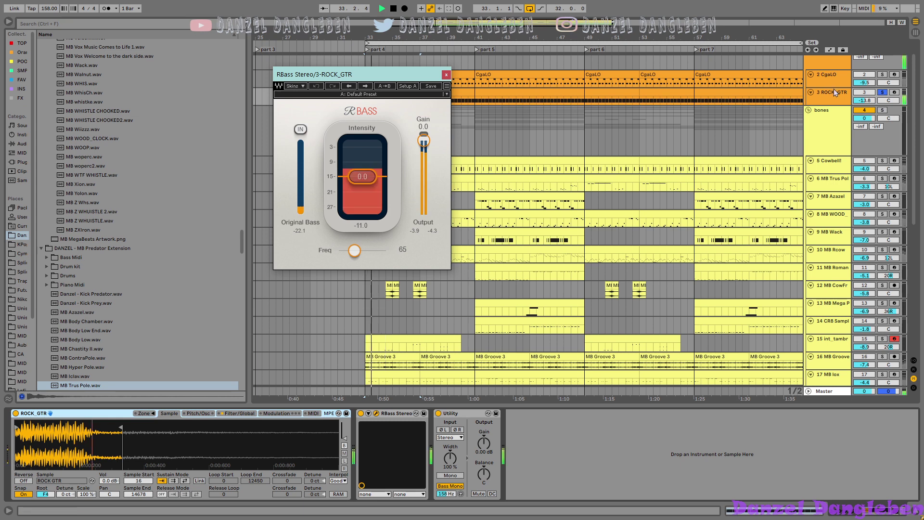
pyautogui.press('space')
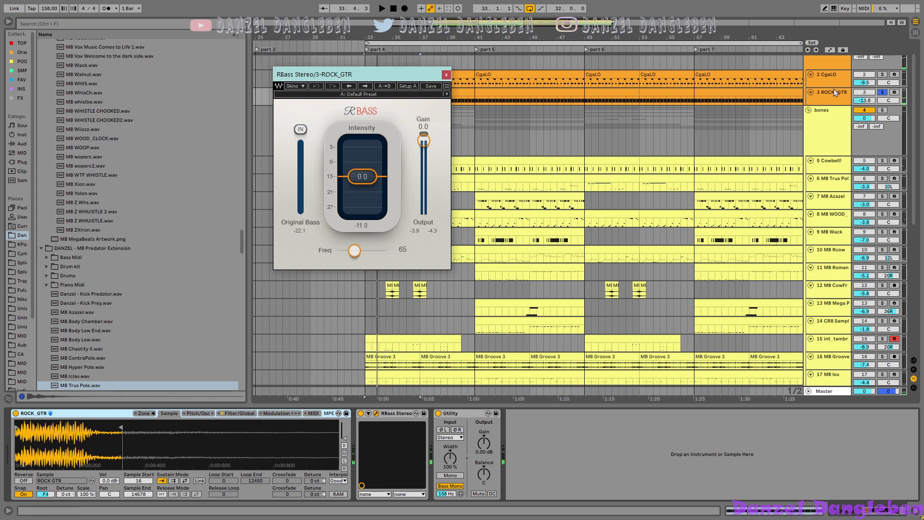
pyautogui.press('space')
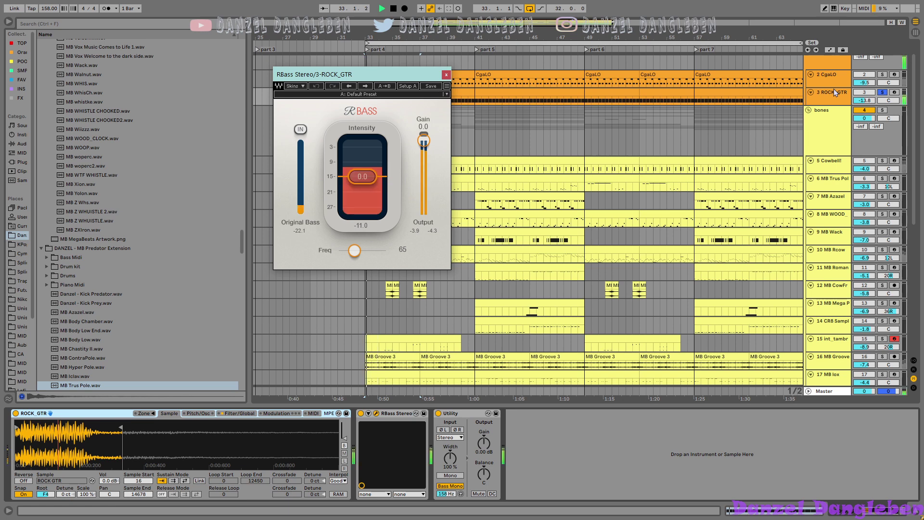
# Step: Bypass the Utility on ROCK_GTR during playback to compare the sound, and turn it back on
pyautogui.click(440, 414)
pyautogui.press('space')
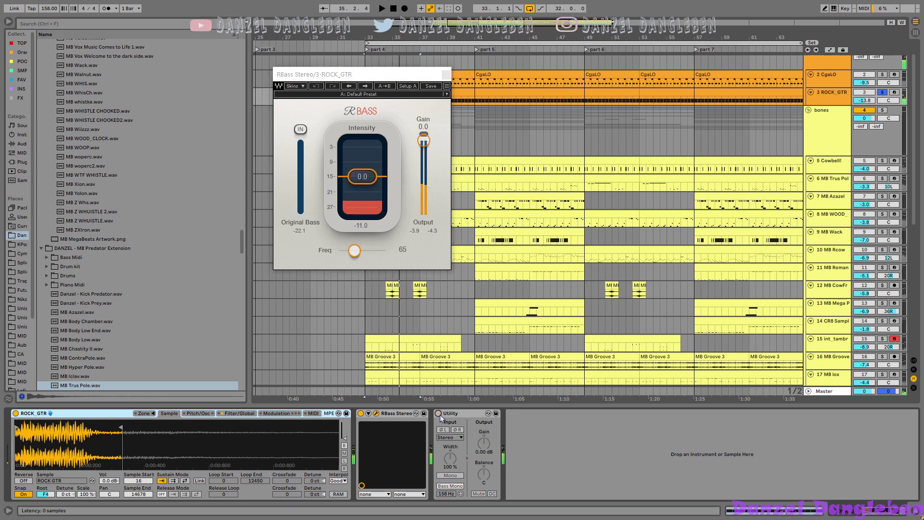
pyautogui.click(445, 427)
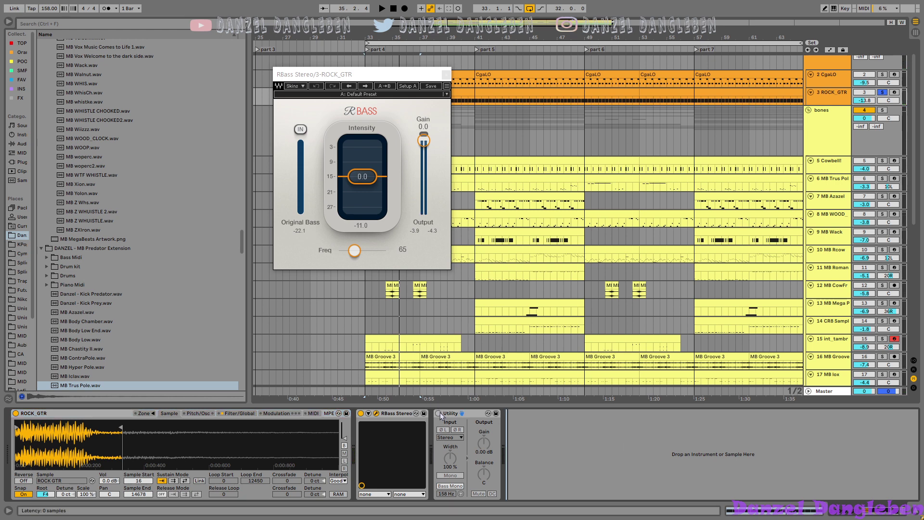
pyautogui.click(438, 414)
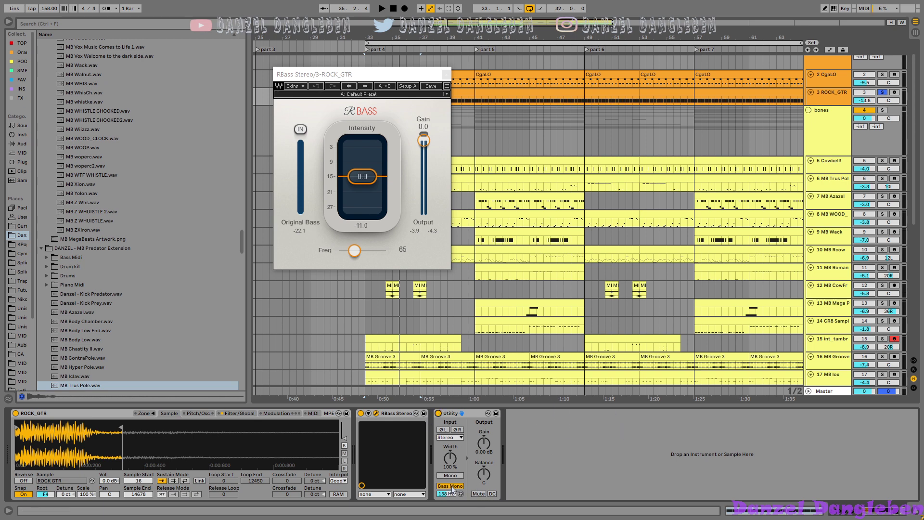
# Step: Audition the Utility's 158 Hz Bass Mono band on ROCK_GTR during playback, and turn the audition off
pyautogui.click(461, 493)
pyautogui.press('space')
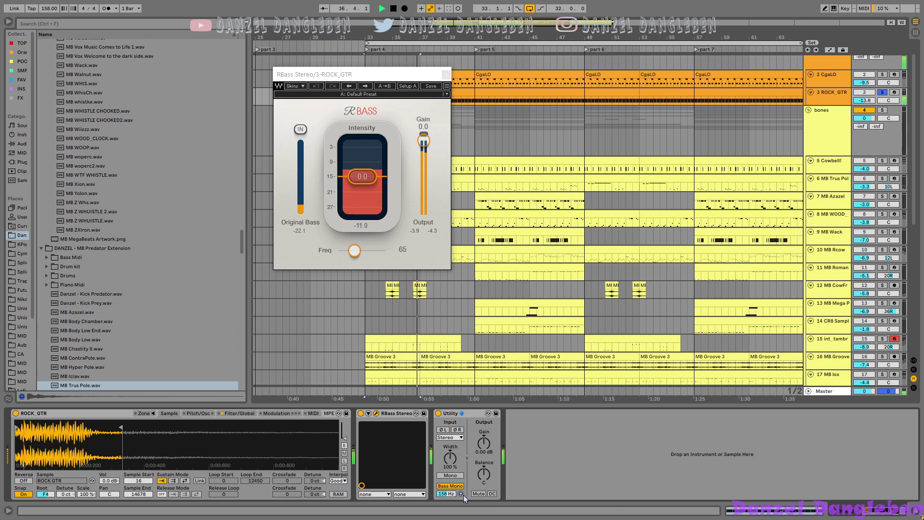
pyautogui.click(461, 494)
pyautogui.press('space')
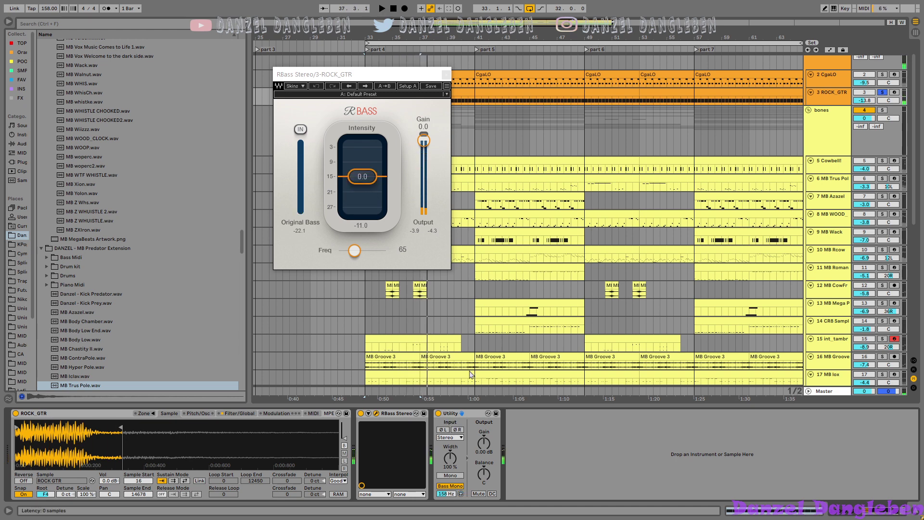
# Step: Close the RBass window, view both effect rack chains on the CgaLO track, and play that track soloed from bar 33
pyautogui.click(446, 74)
pyautogui.click(832, 80)
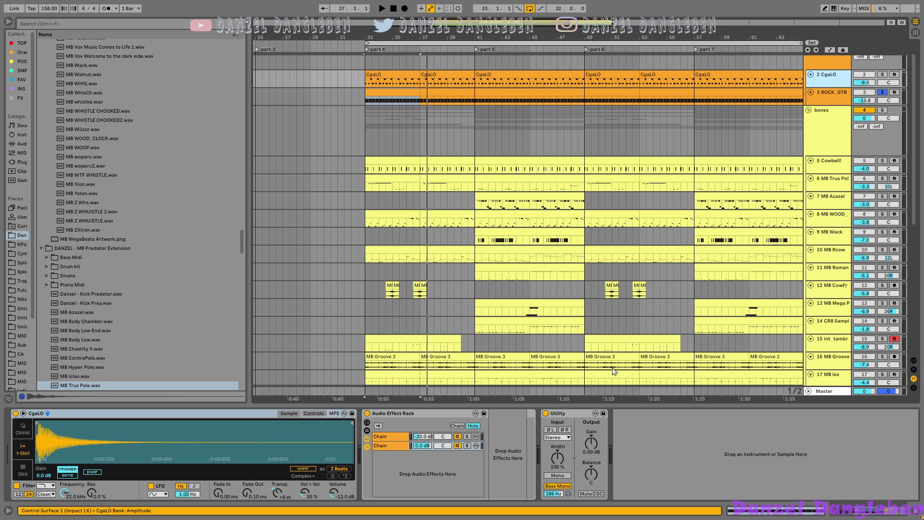
pyautogui.click(395, 435)
pyautogui.click(394, 447)
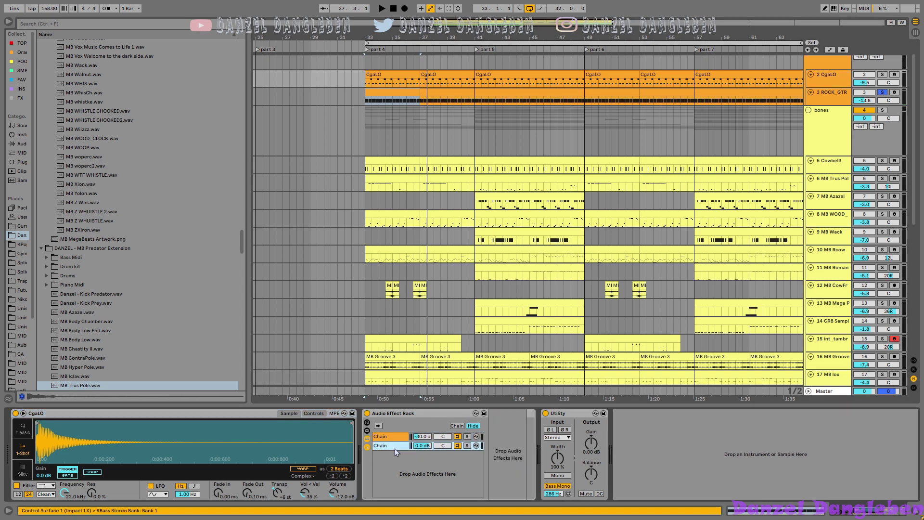
pyautogui.press('space')
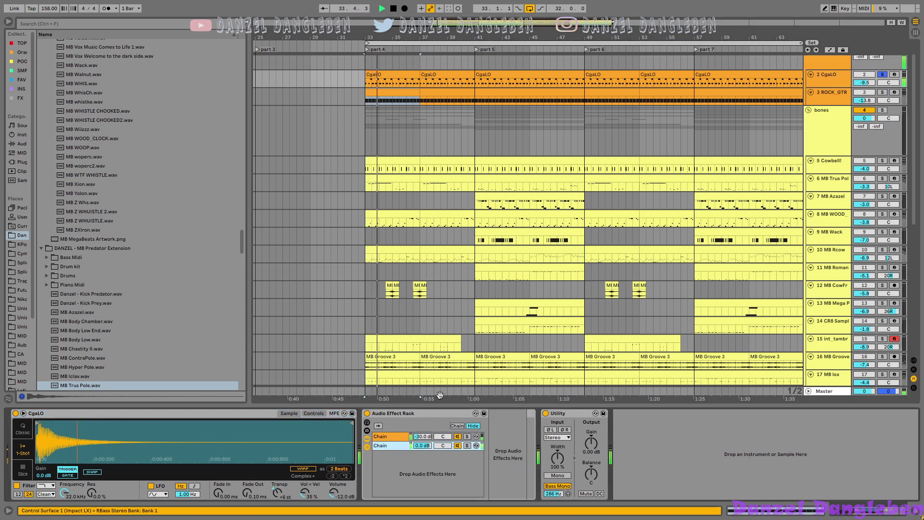
pyautogui.press('space')
# Step: Bypass the Audio Effect Rack on CgaLO during playback to compare the sound, and turn it back on
pyautogui.click(367, 413)
pyautogui.press('space')
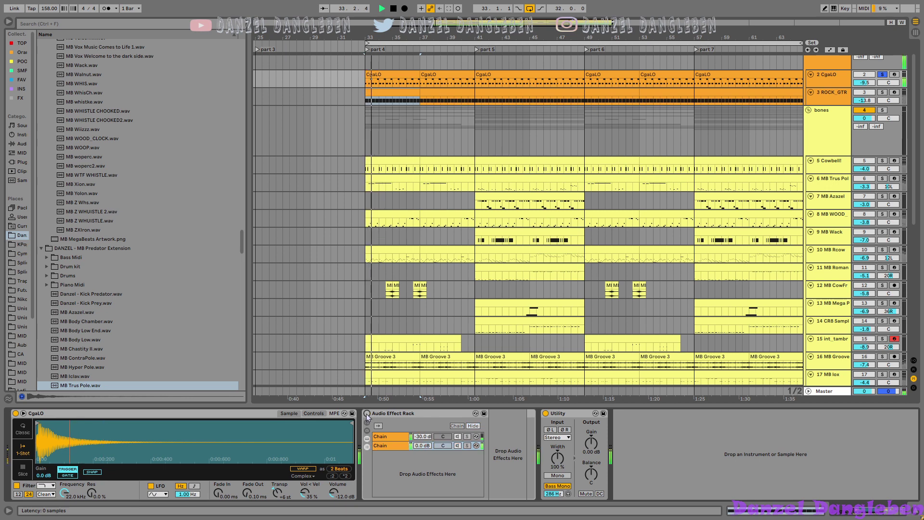
pyautogui.click(367, 413)
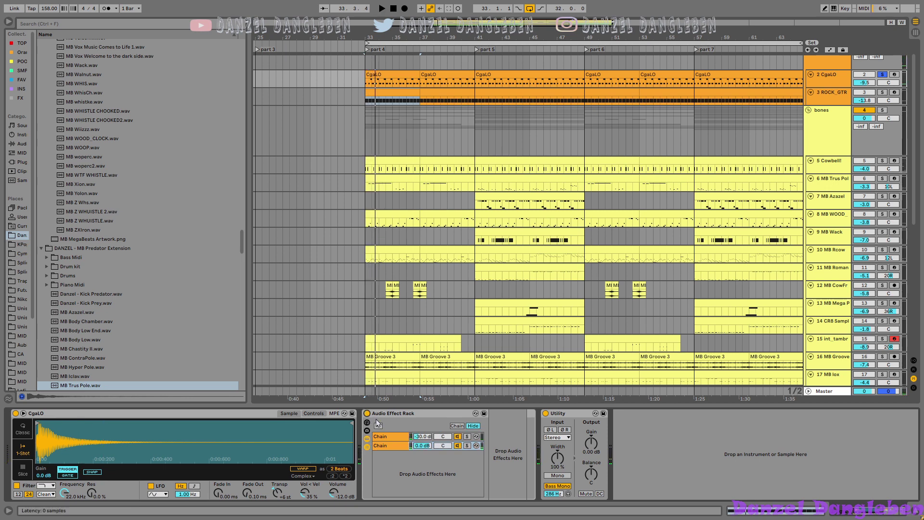
# Step: Open RBass in the CgaLO rack's first chain, and audition that chain and the second chain soloed in turn
pyautogui.click(391, 436)
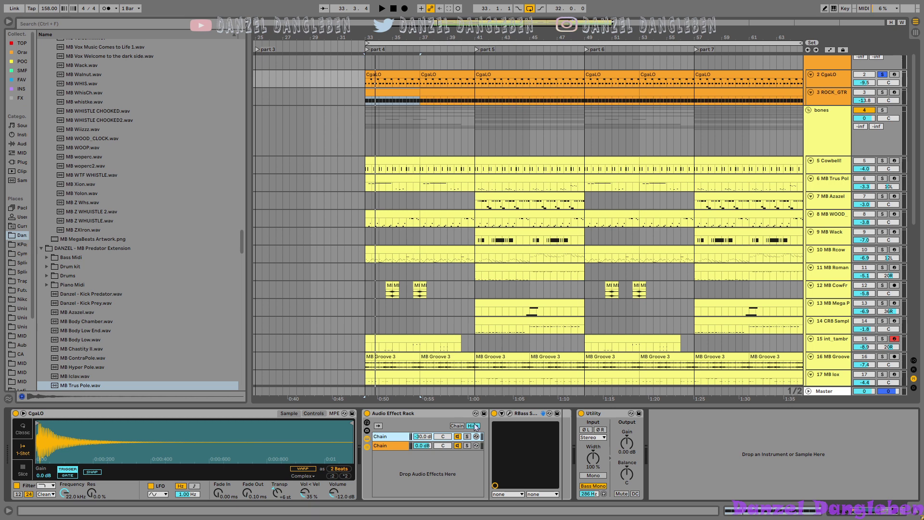
pyautogui.click(509, 413)
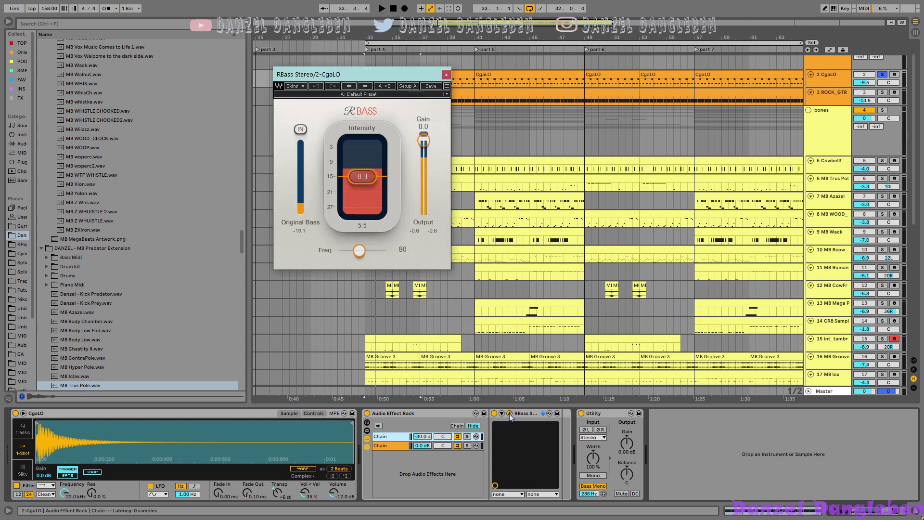
pyautogui.click(466, 437)
pyautogui.press('space')
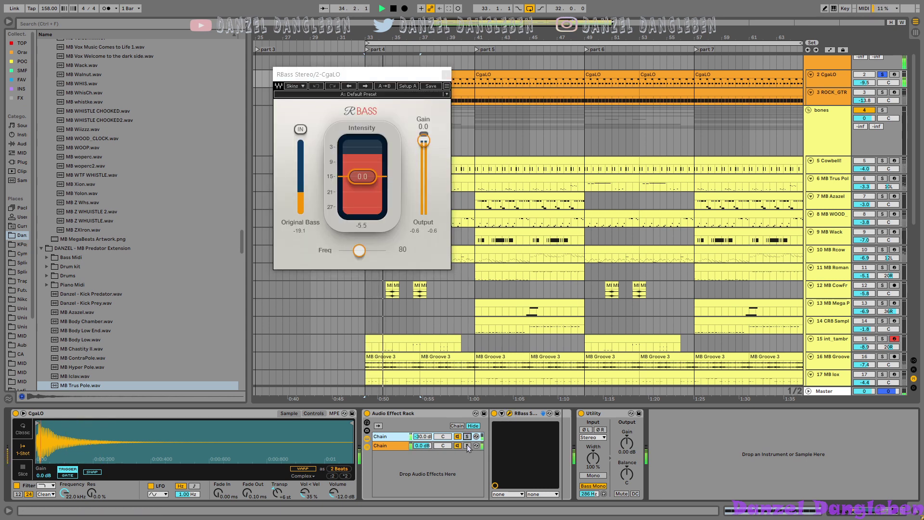
pyautogui.click(467, 446)
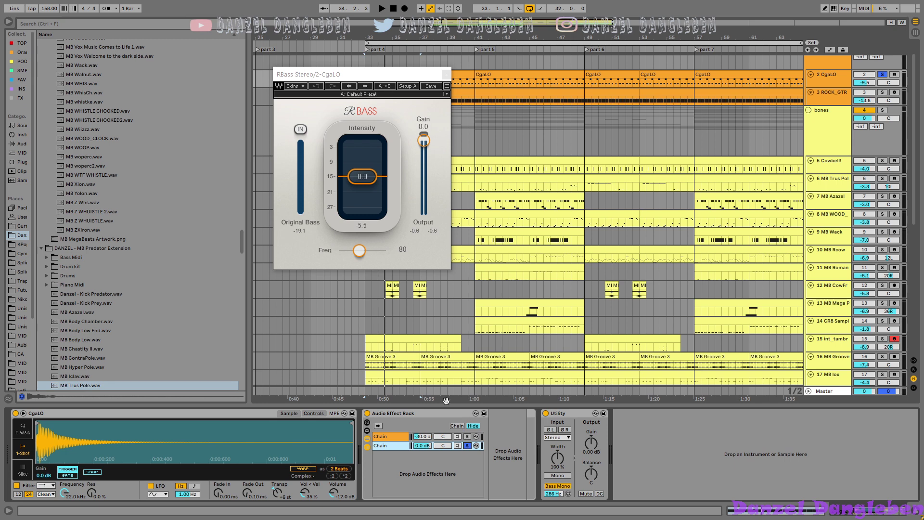
# Step: Show the CgaLO rack's first chain, play the soloed track from bar 33, and close the RBass window
pyautogui.click(497, 430)
pyautogui.click(383, 437)
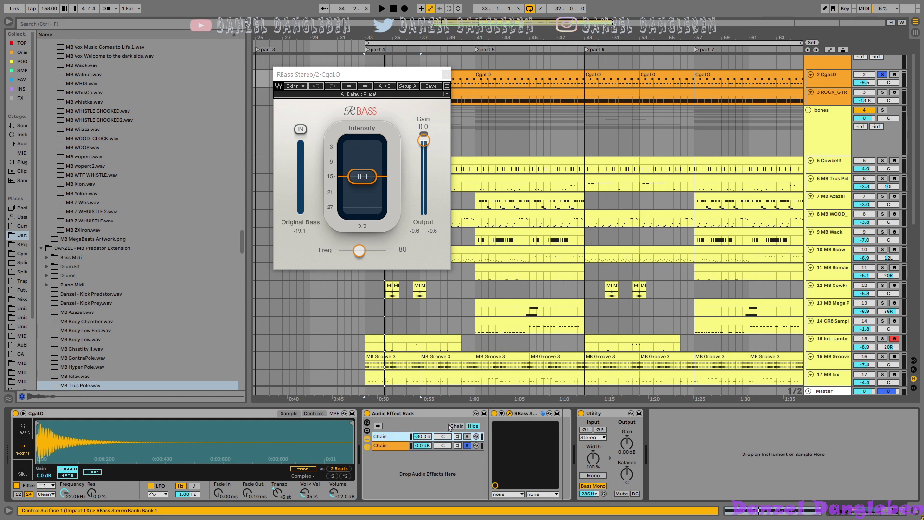
pyautogui.press('space')
pyautogui.click(446, 75)
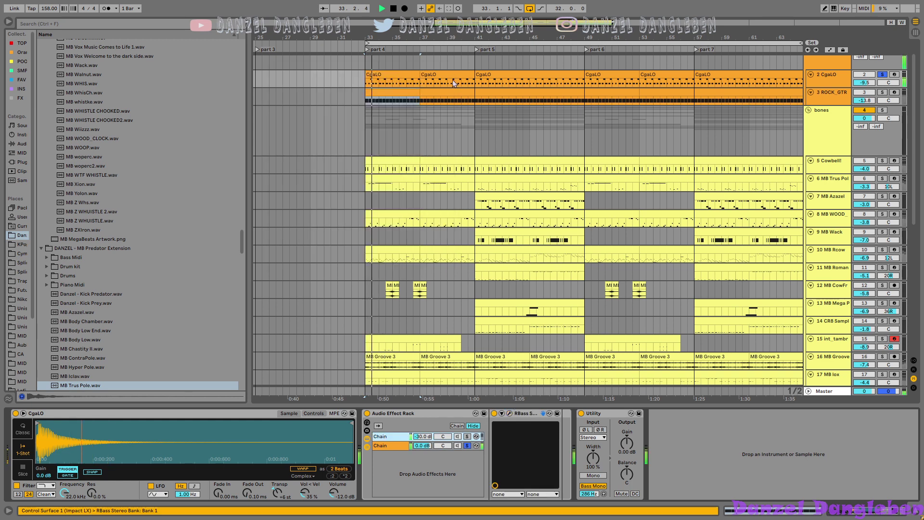
# Step: Play the body group soloed, and turn off the solo on the second chain in CgaLO's Audio Effect Rack
pyautogui.scroll(1, 832, 103)
pyautogui.click(839, 78)
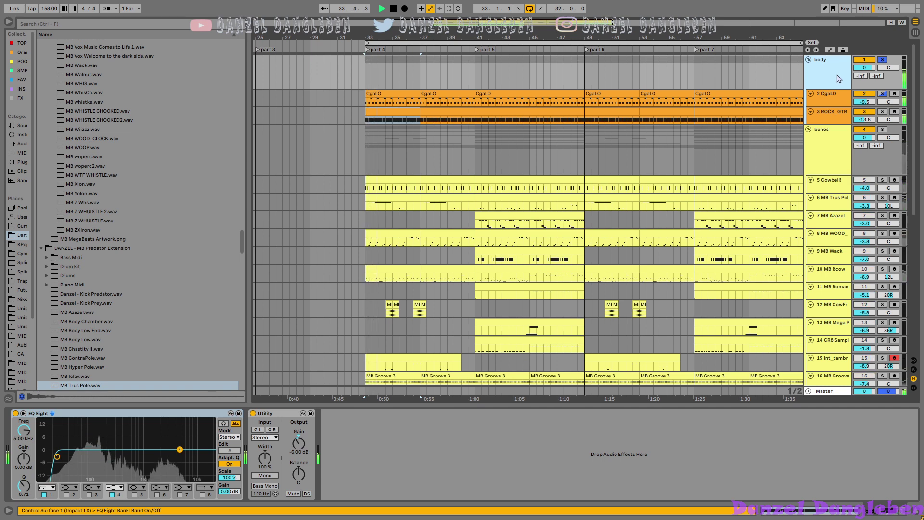
pyautogui.click(842, 99)
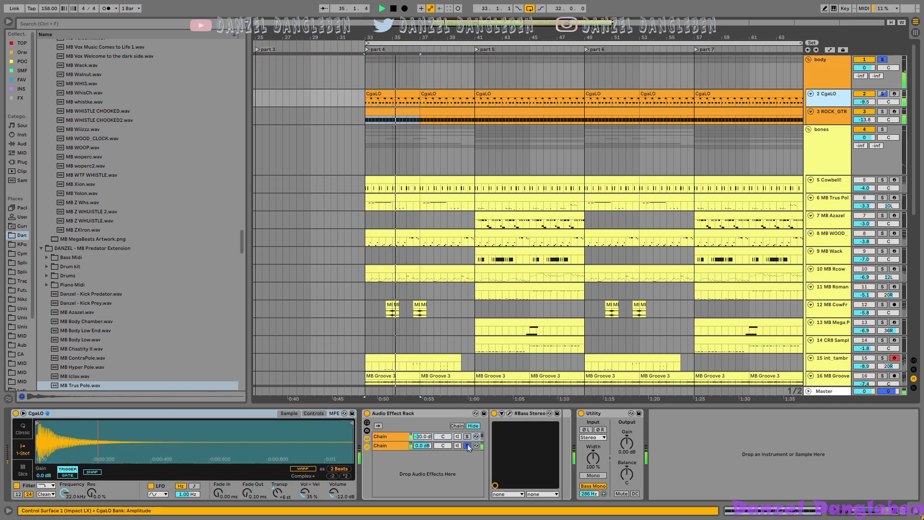
pyautogui.click(380, 445)
pyautogui.click(822, 84)
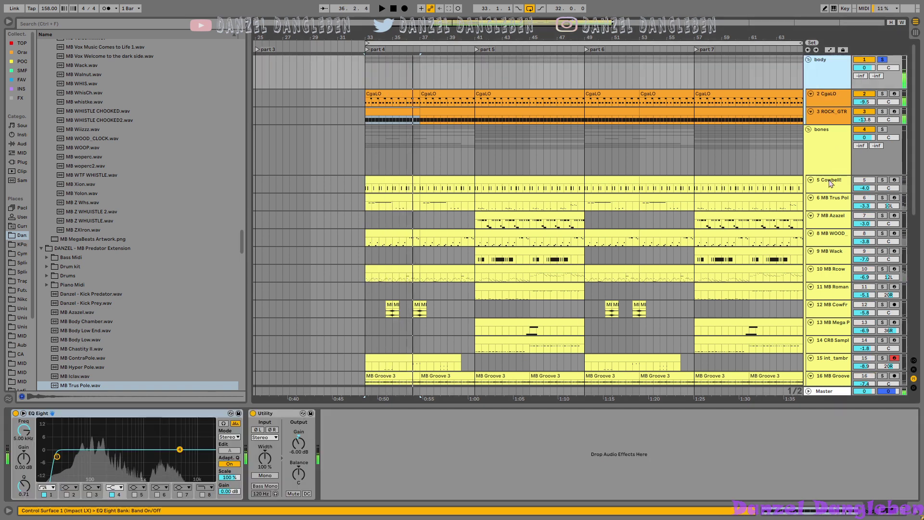
# Step: Solo the bones group and play it from bar 33 while viewing its tracks through bars 41 to 47
pyautogui.click(824, 160)
pyautogui.scroll(-1, 824, 160)
pyautogui.press('space')
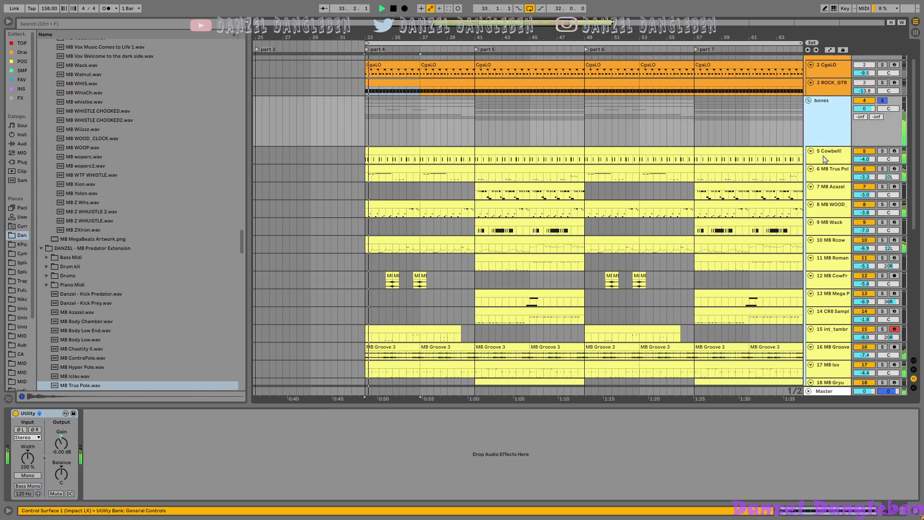
pyautogui.scroll(-3, 754, 183)
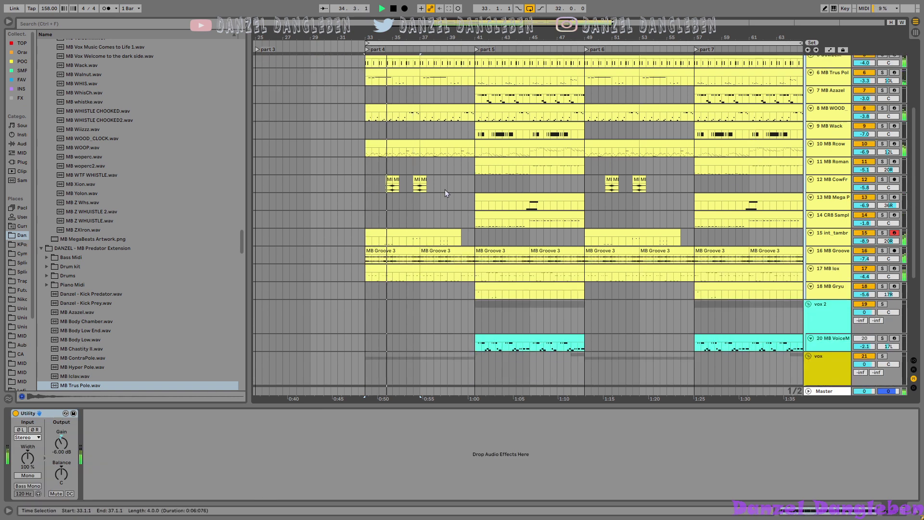
pyautogui.click(475, 183)
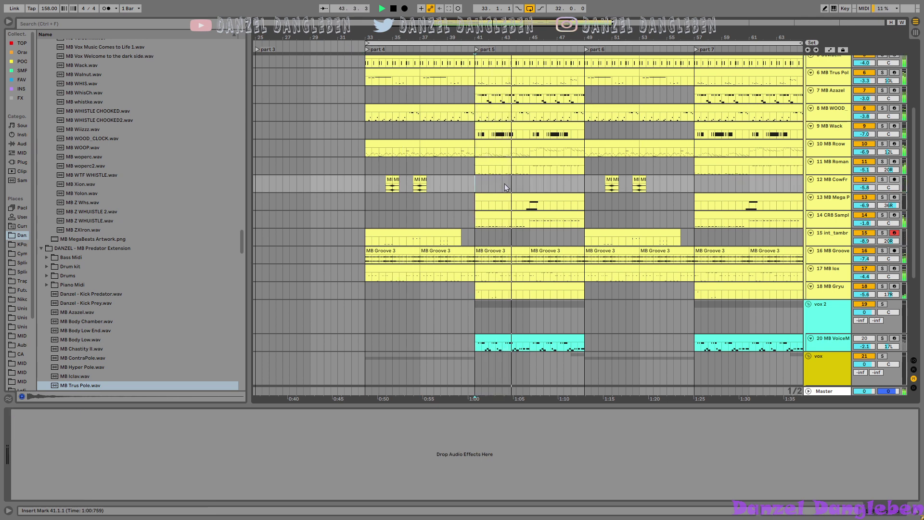
# Step: Turn on the Invisible Limiter on the Master track during playback, and stop the playback
pyautogui.click(830, 390)
pyautogui.scroll(-3, 336, 308)
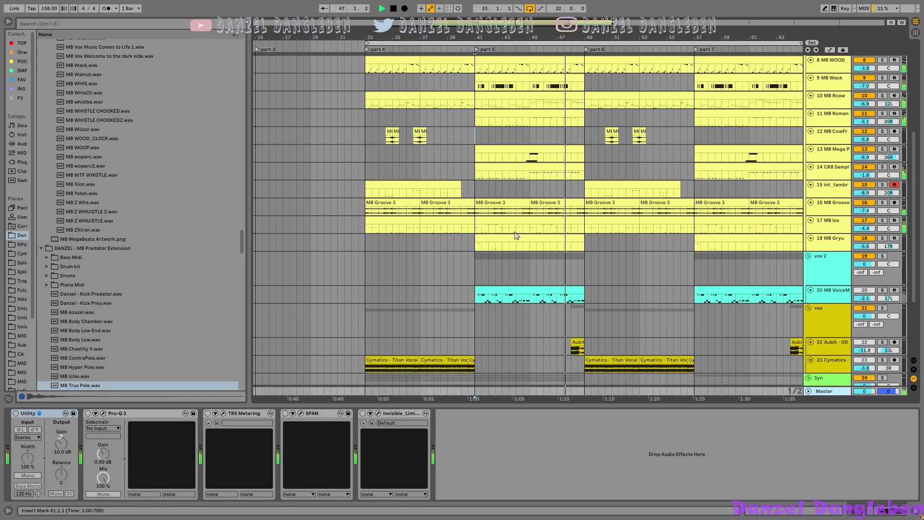
pyautogui.click(363, 413)
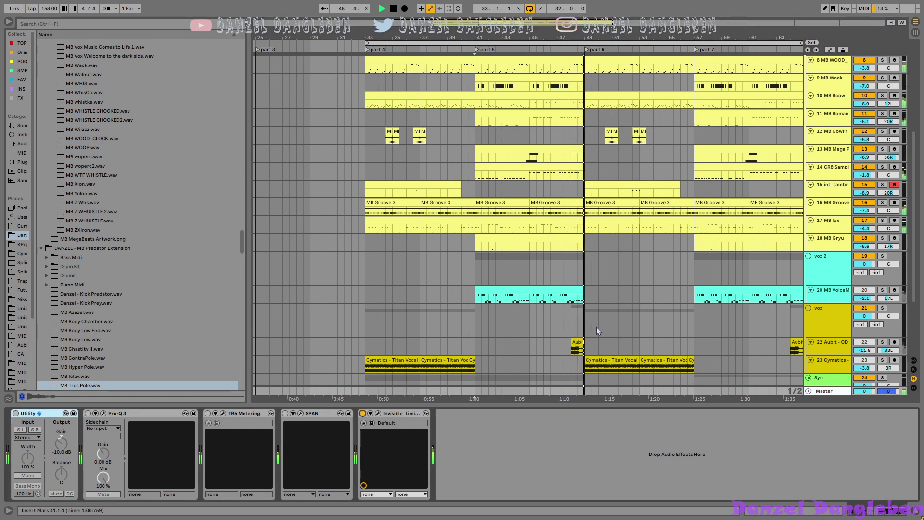
pyautogui.press('space')
# Step: Play the vox 2 and vox groups soloed together from bar 41, and take both groups off solo
pyautogui.scroll(-5, 641, 264)
pyautogui.click(686, 186)
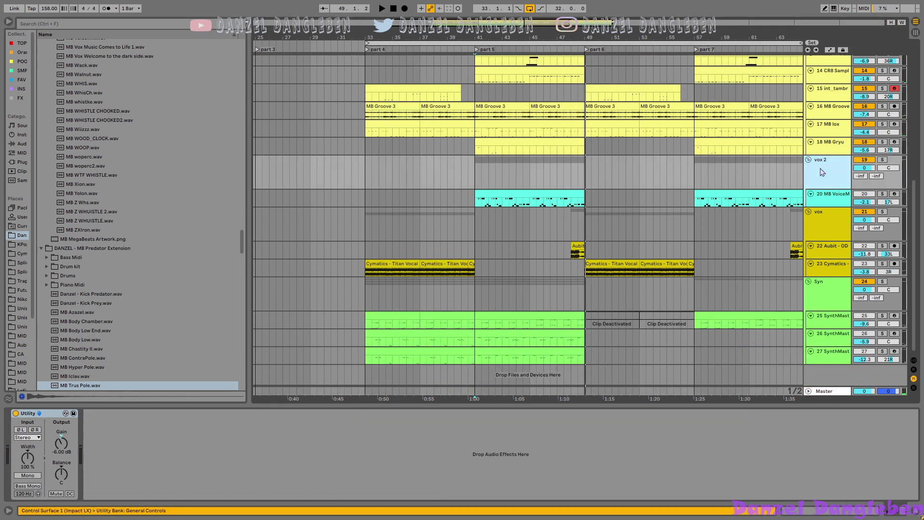
pyautogui.keyDown('shift'); pyautogui.click(836, 230); pyautogui.keyUp('shift')
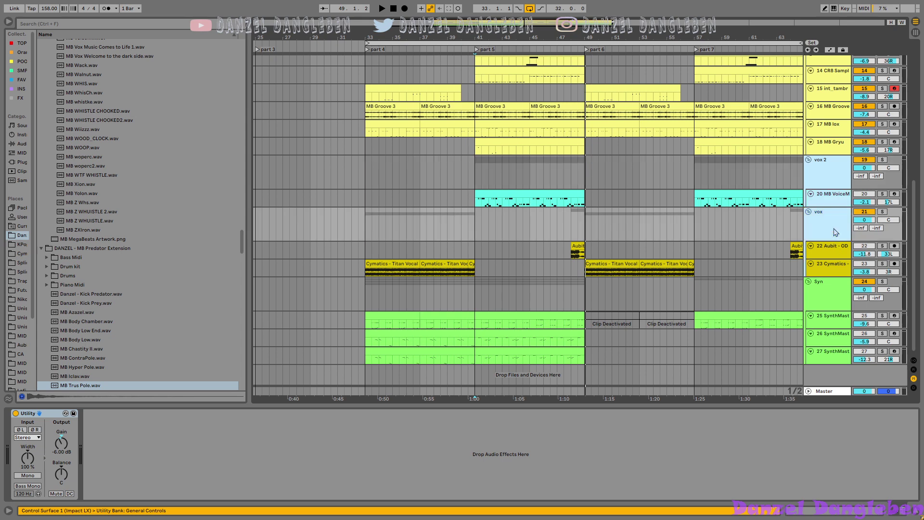
pyautogui.press('s')
pyautogui.press('space')
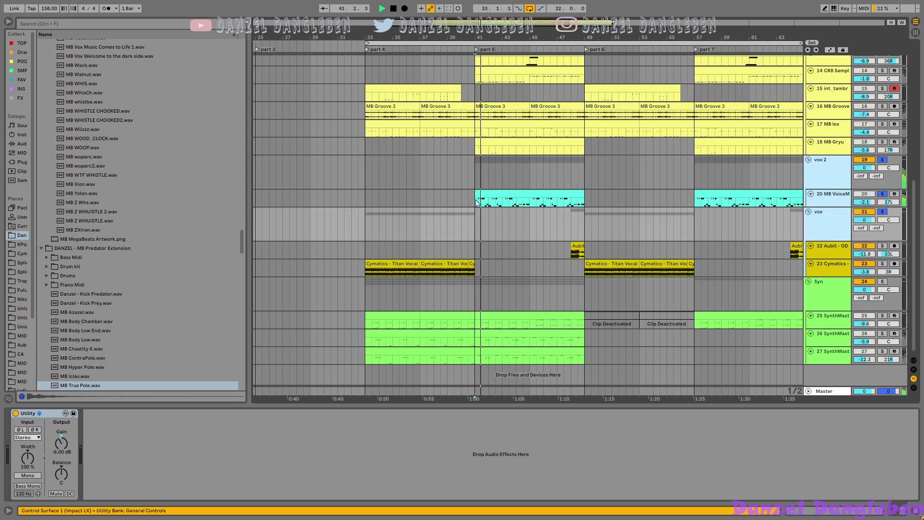
pyautogui.click(562, 218)
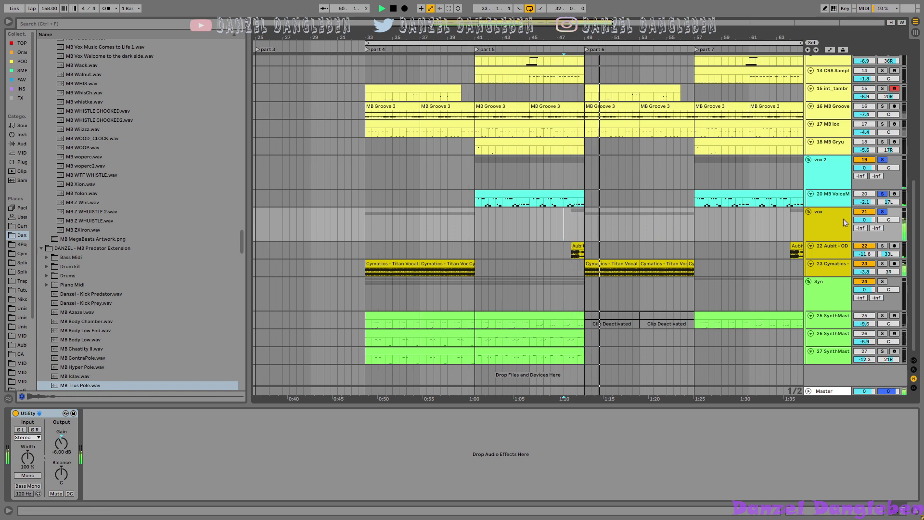
pyautogui.click(844, 175)
pyautogui.press('s')
pyautogui.press('space')
# Step: Play the Syn group soloed from bar 41, and take it off solo
pyautogui.click(833, 287)
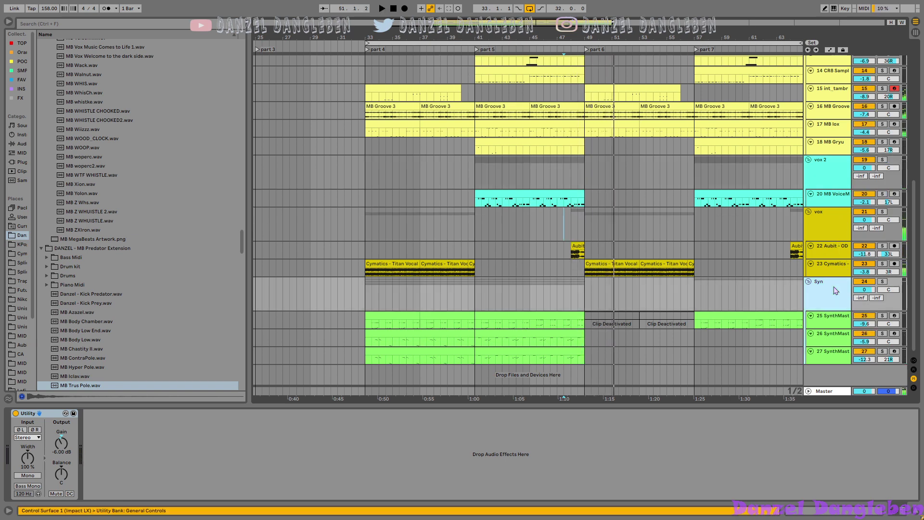
pyautogui.press('s')
pyautogui.press('space')
pyautogui.click(474, 332)
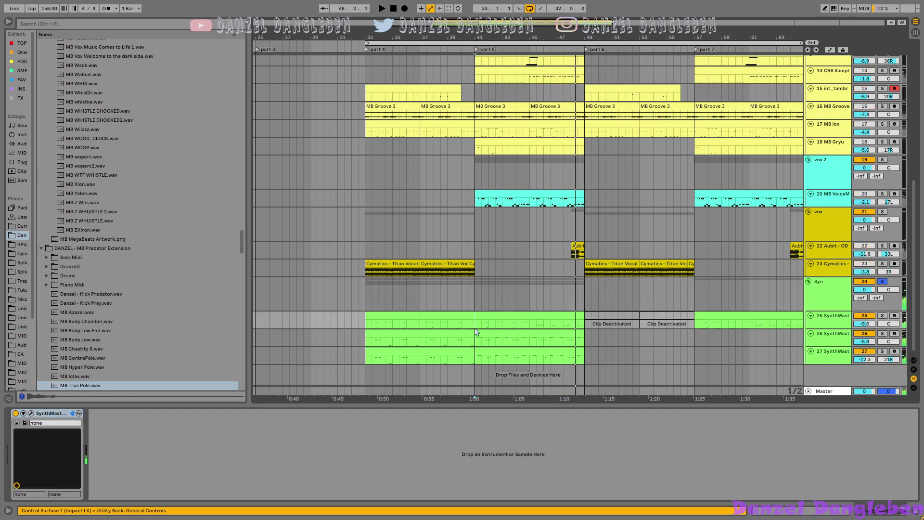
pyautogui.press('space')
pyautogui.click(830, 288)
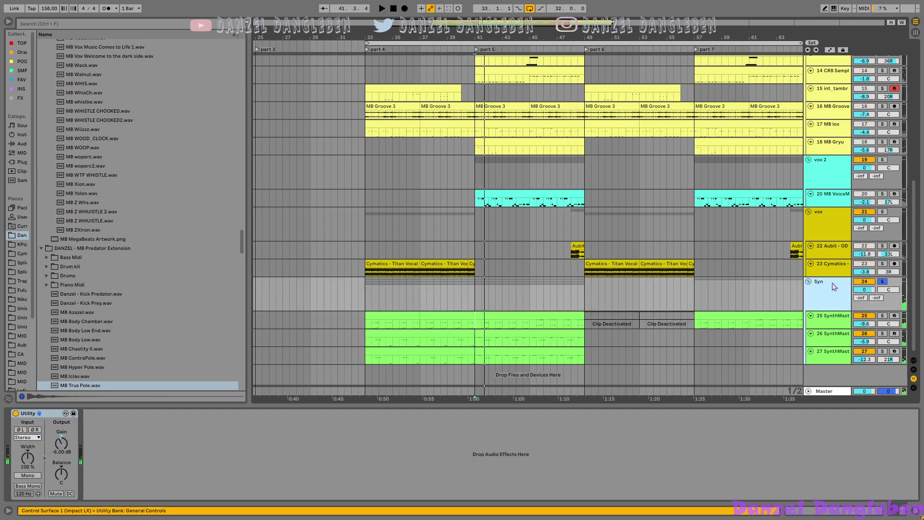
pyautogui.press('s')
# Step: Play the full mix from bar 33 with the device view hidden, and look over all the track groups
pyautogui.scroll(5, 832, 283)
pyautogui.scroll(3, 830, 284)
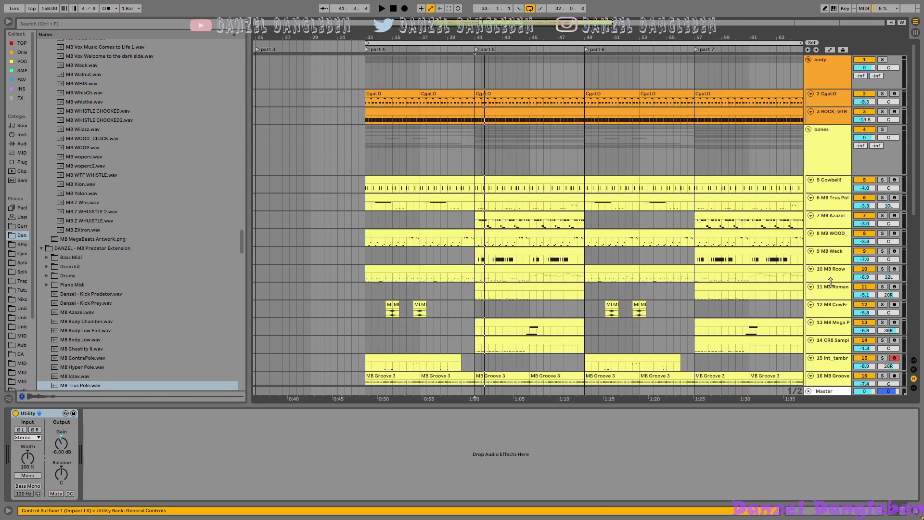
pyautogui.click(365, 156)
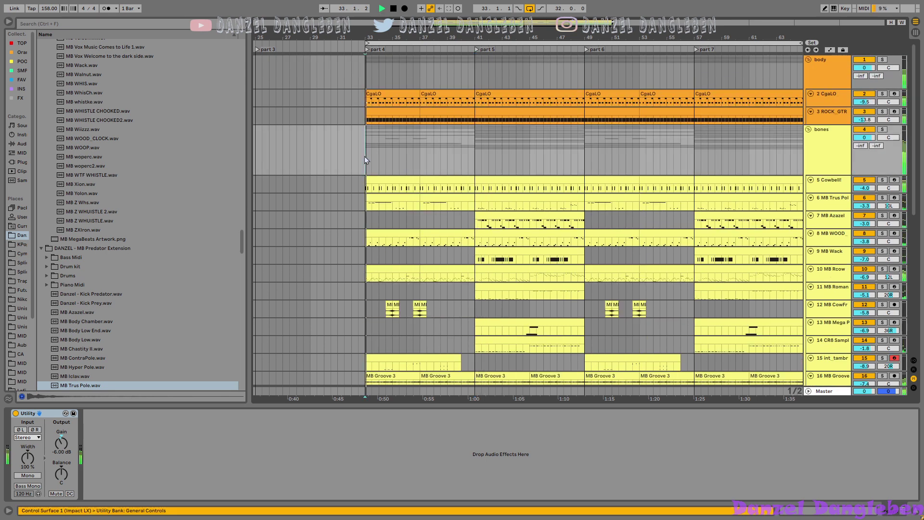
pyautogui.press('space')
pyautogui.hotkey('ctrl', 'alt', 'l')
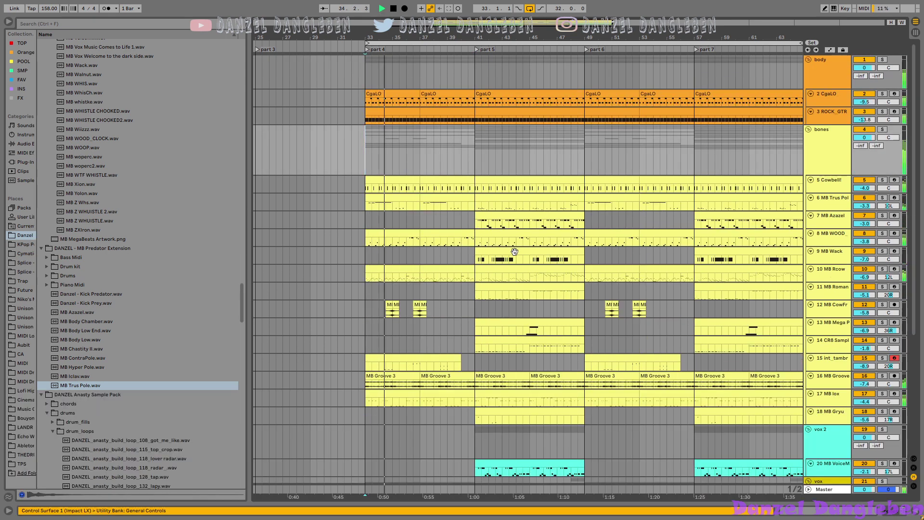
pyautogui.scroll(-2, 499, 248)
pyautogui.scroll(-6, 499, 247)
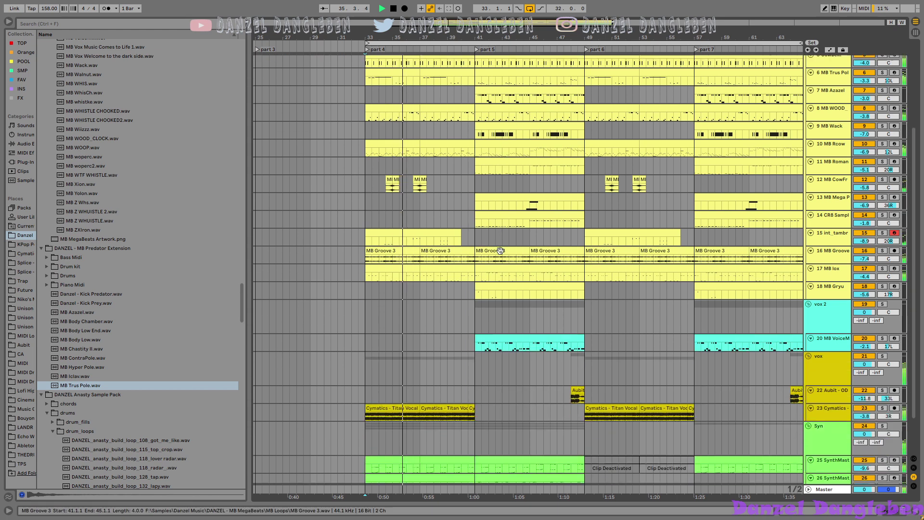
# Step: Turn on Pro-Q 3 on the Master track, and view its window briefly during playback
pyautogui.hotkey('ctrl', 'alt', 'l')
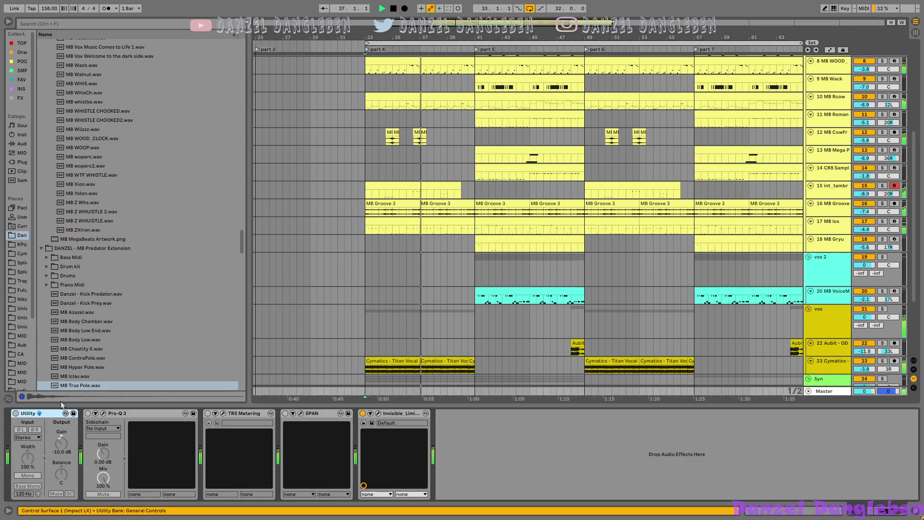
pyautogui.click(88, 413)
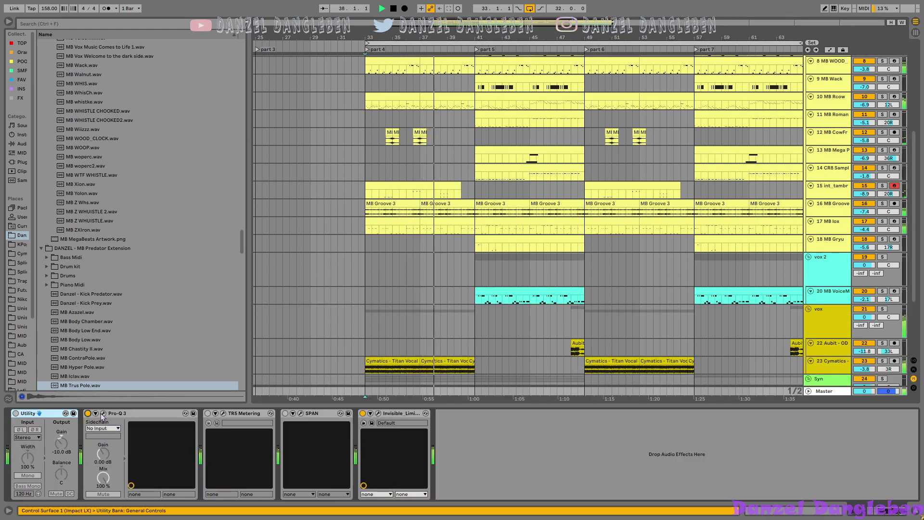
pyautogui.click(103, 413)
pyautogui.click(590, 44)
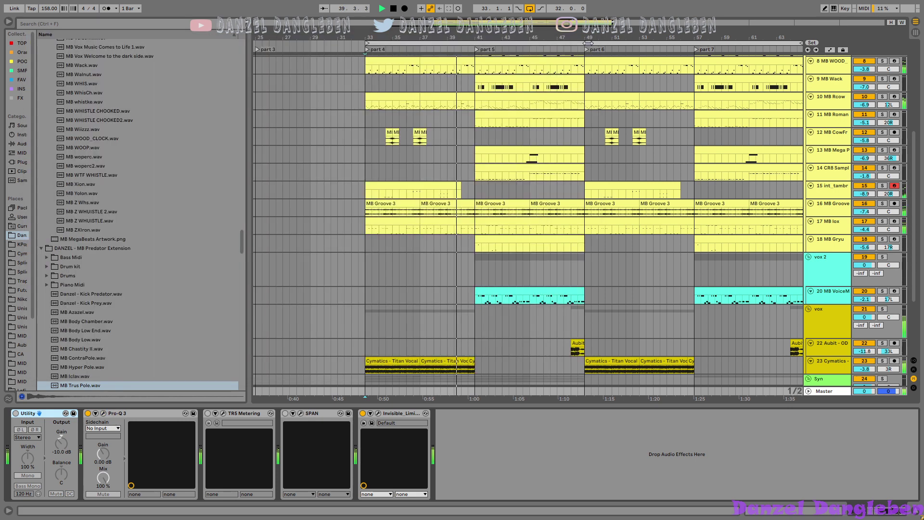
# Step: Turn on TR5 Metering on the Master track, check its meters during playback, and close its window
pyautogui.click(208, 414)
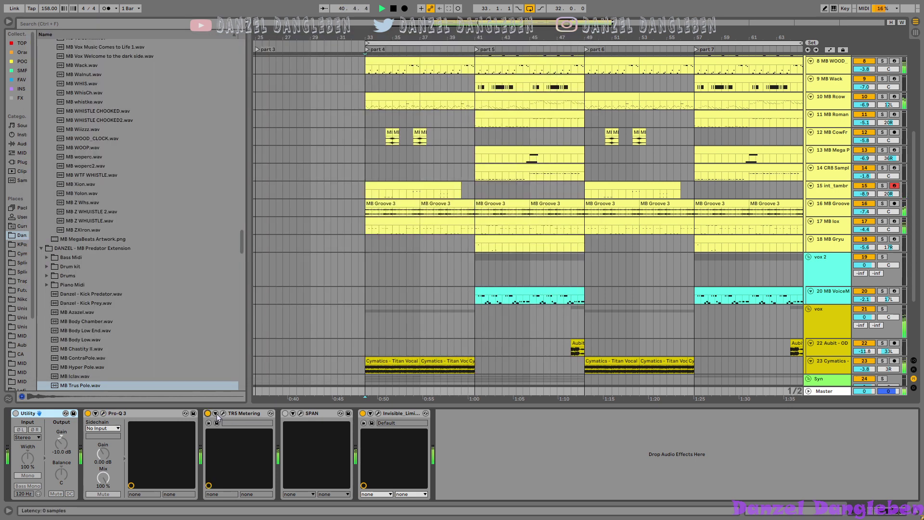
pyautogui.click(224, 413)
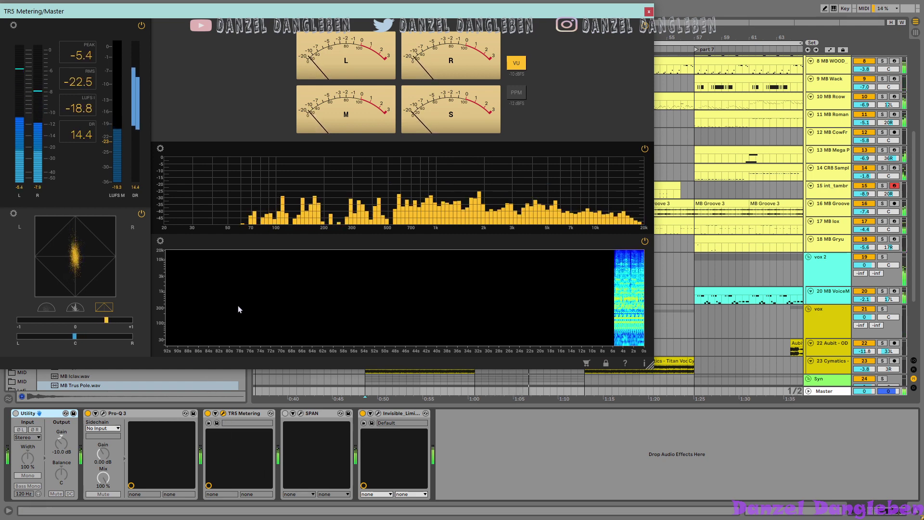
pyautogui.press('space')
pyautogui.moveTo(367, 11); pyautogui.dragTo(463, 60)
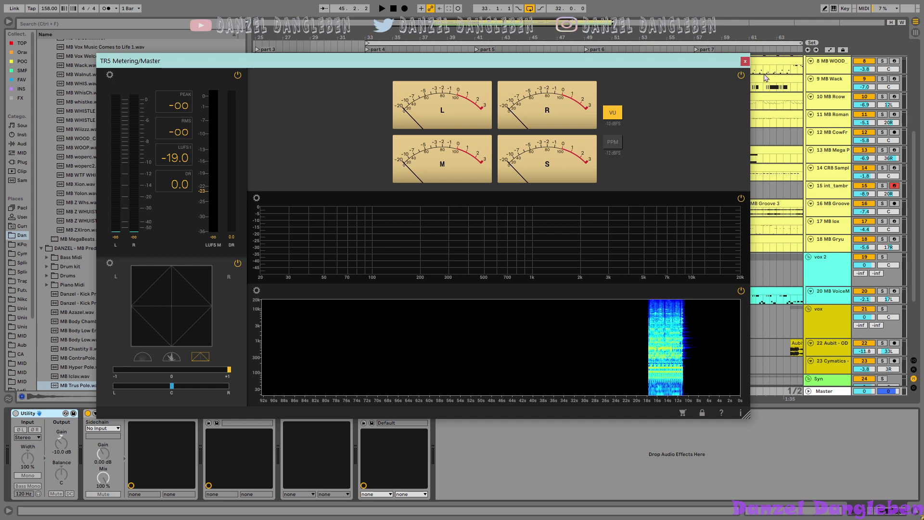
pyautogui.click(745, 61)
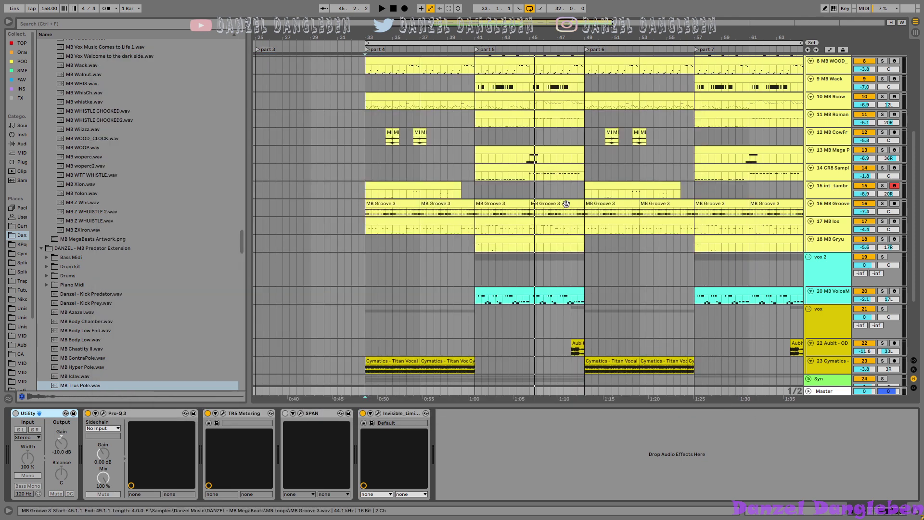
# Step: Play the full mix from bar 33 and again from bar 41, and look through every group in the zoomed-out arrangement
pyautogui.press('space')
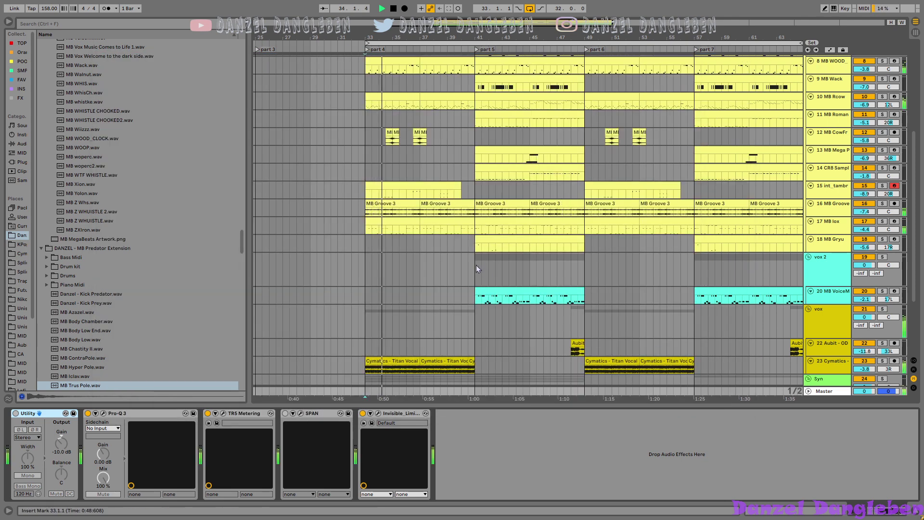
pyautogui.click(476, 265)
pyautogui.press('space')
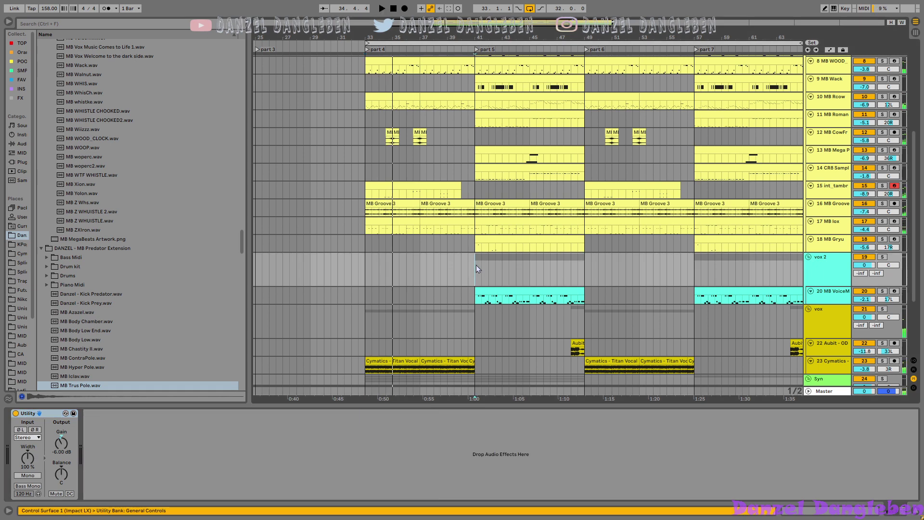
pyautogui.press('space')
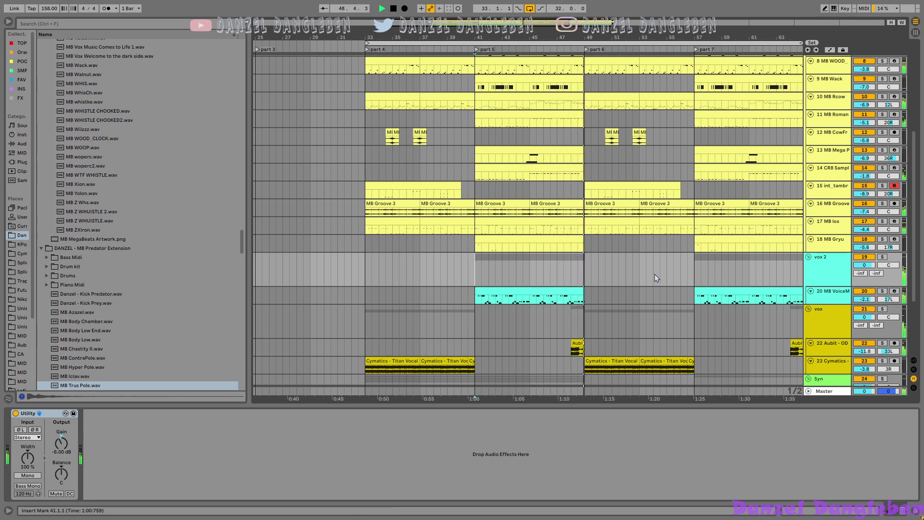
pyautogui.scroll(-5, 656, 273)
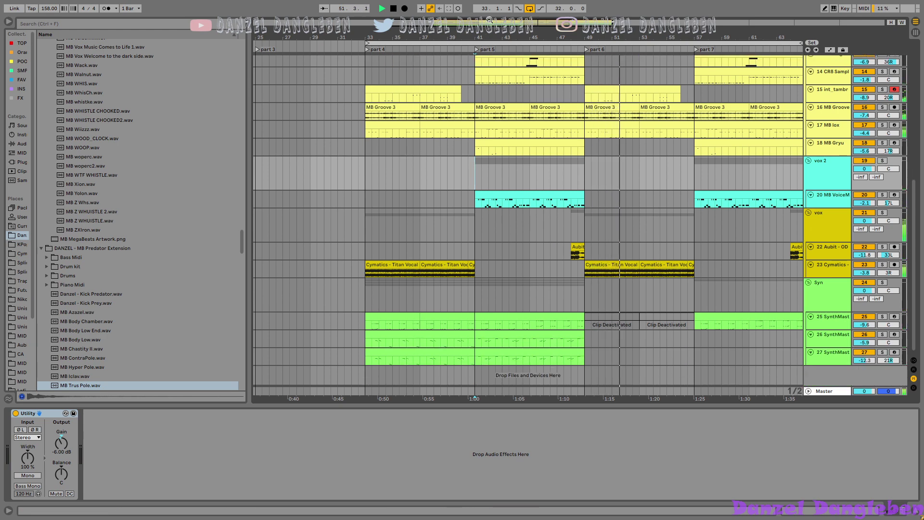
pyautogui.press('-')
pyautogui.scroll(6, 624, 241)
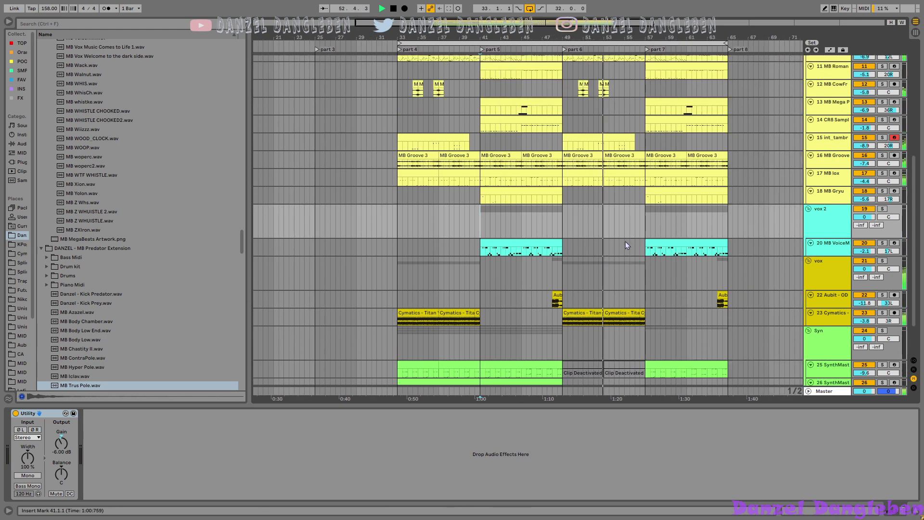
pyautogui.scroll(5, 624, 240)
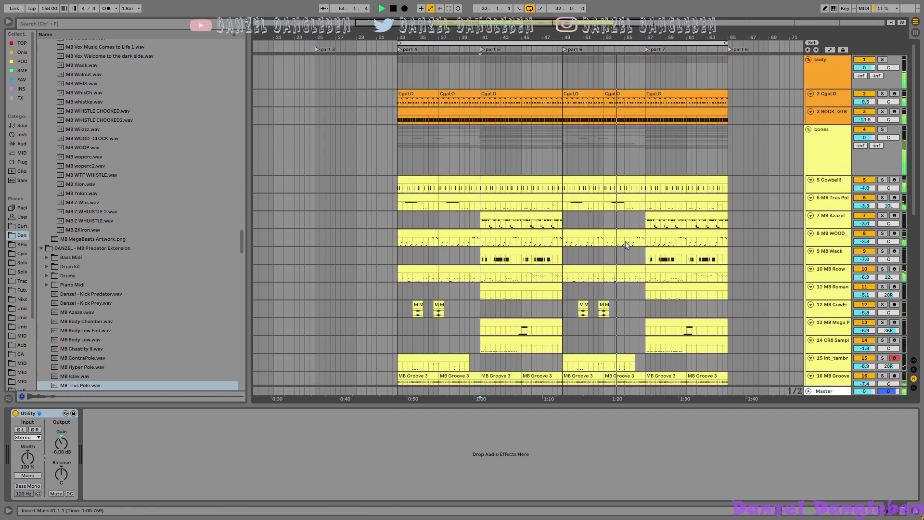
pyautogui.scroll(-10, 624, 241)
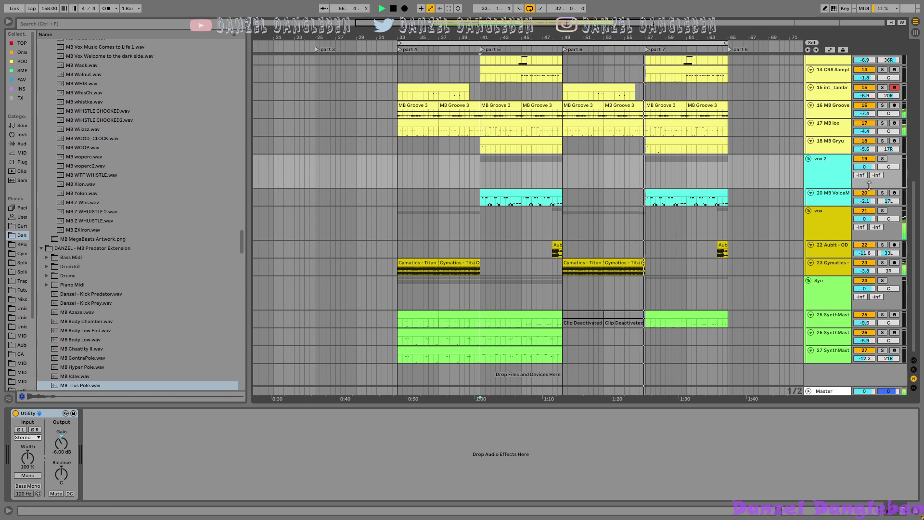
# Step: Deactivate the vox 2 and vox groups during playback, switch the Syn group off and back on, select it, and stop playback
pyautogui.click(864, 158)
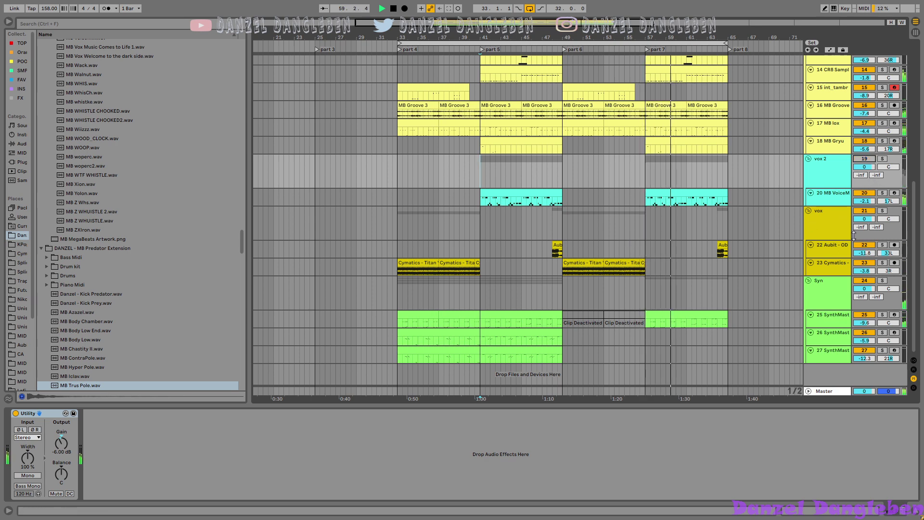
pyautogui.click(864, 281)
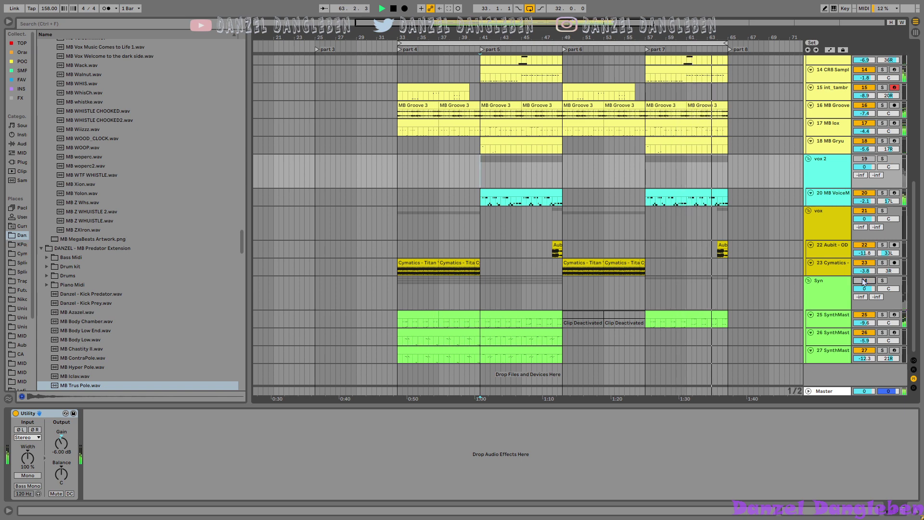
pyautogui.click(864, 211)
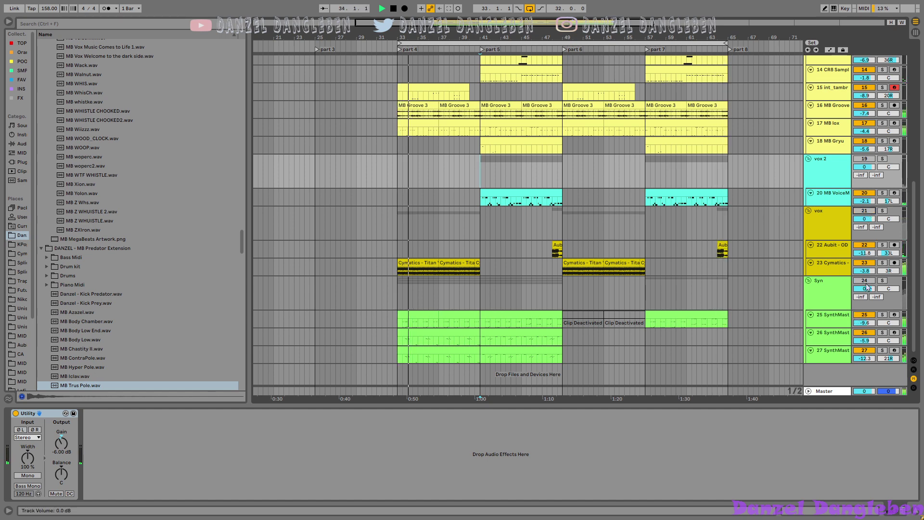
pyautogui.click(825, 294)
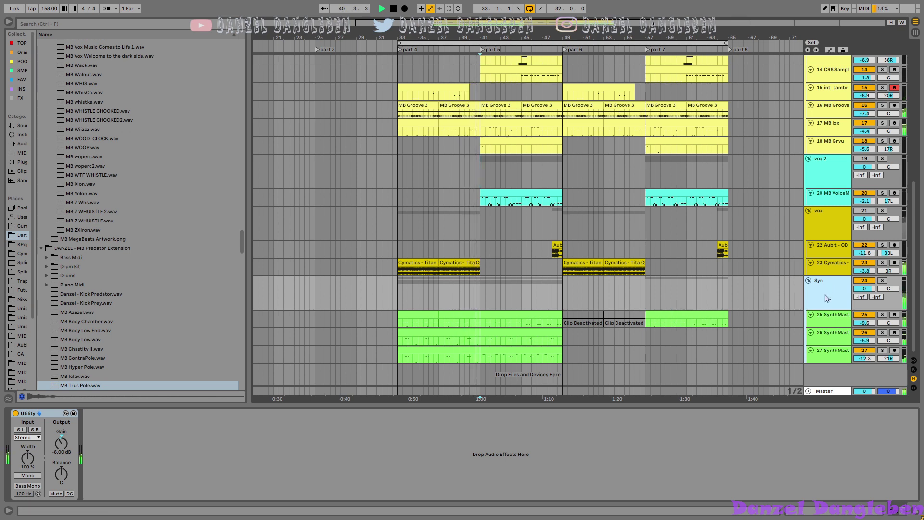
pyautogui.press('space')
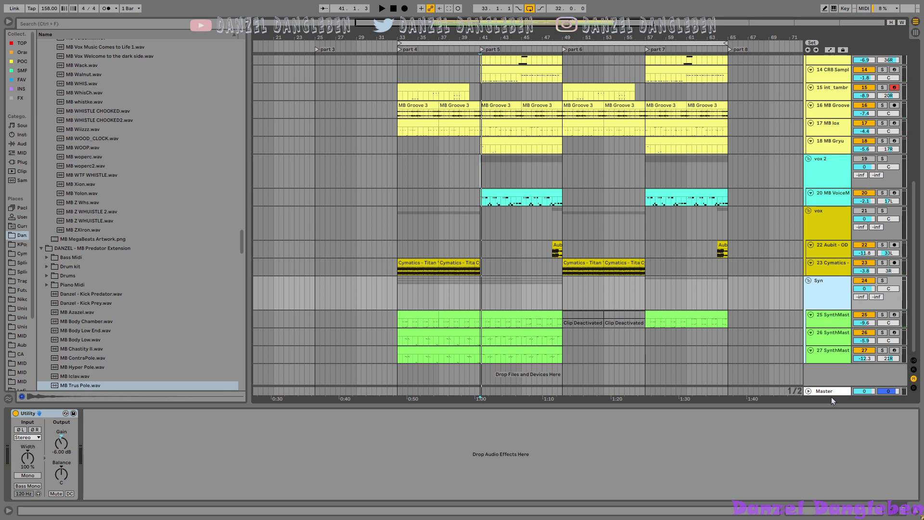
# Step: Switch to YouTube in the browser and play the video "Tk (Triple Kay) 2022 Live One Jam One Fete - Jam On A Bandman"
pyautogui.hotkey('alt', 'Tab')
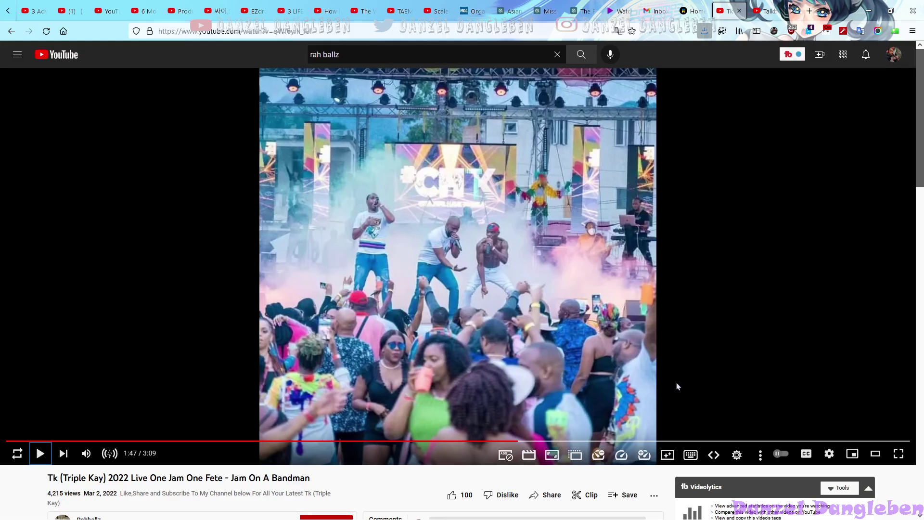
pyautogui.press('space')
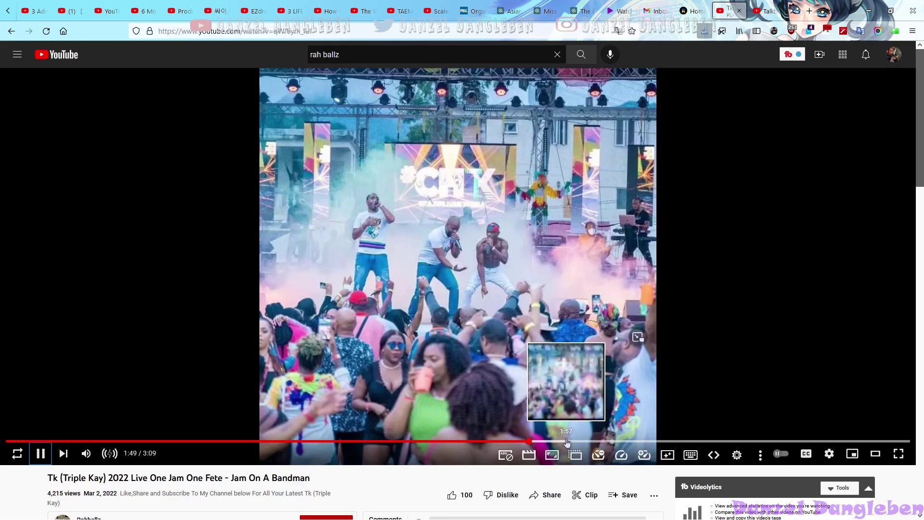